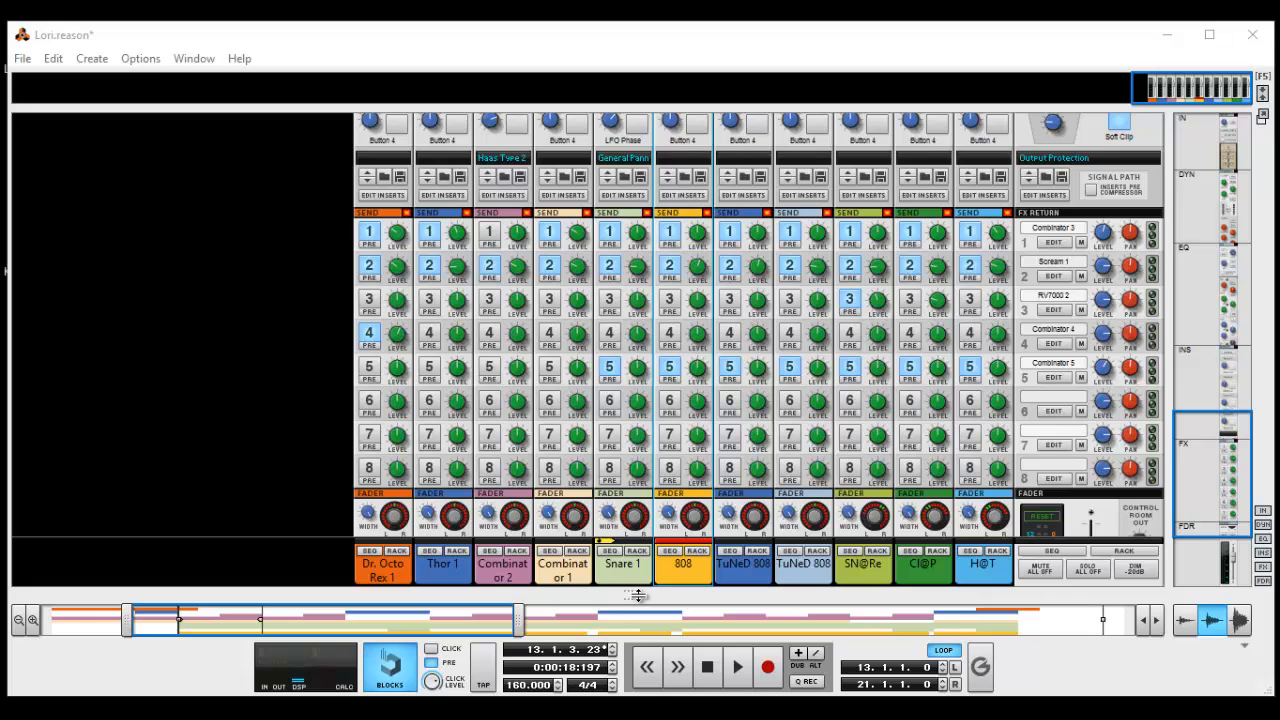
# Show the sequencer, return the playhead to bar 13, and turn off solo on the Combinator 1 track
pyautogui.moveTo(635, 596); pyautogui.dragTo(611, 94)
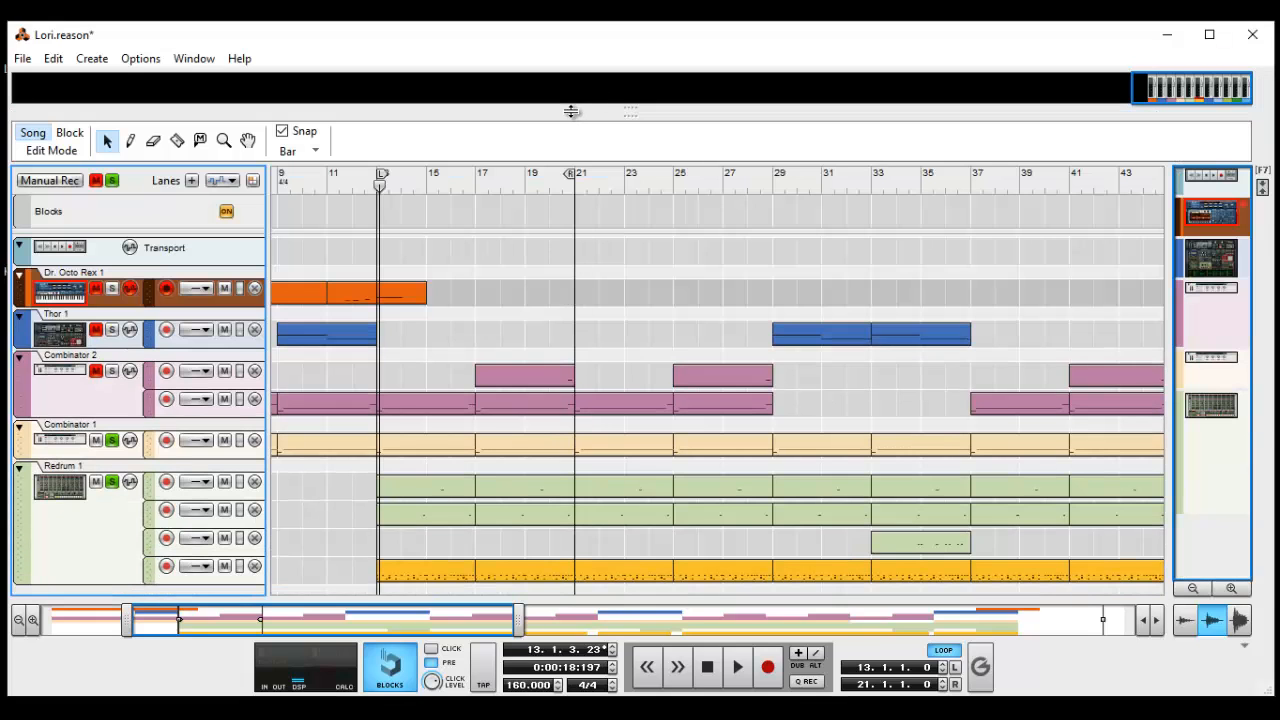
pyautogui.press('KP_0')
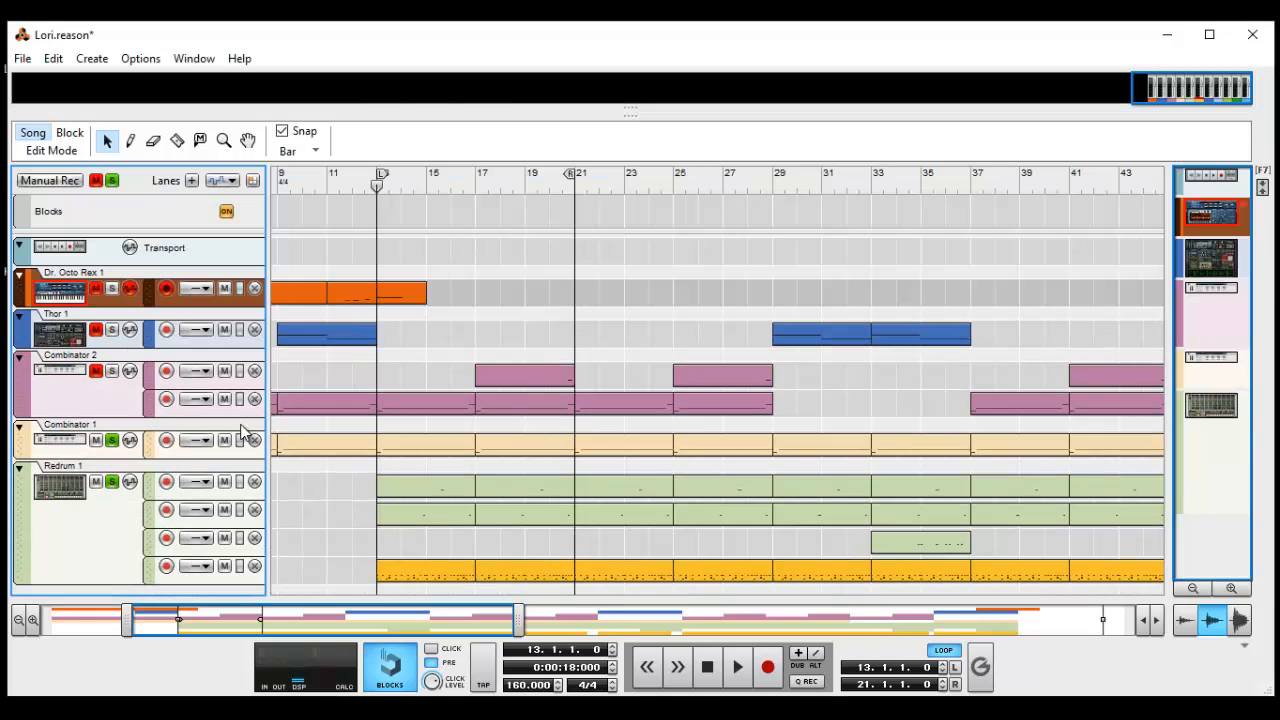
pyautogui.click(112, 441)
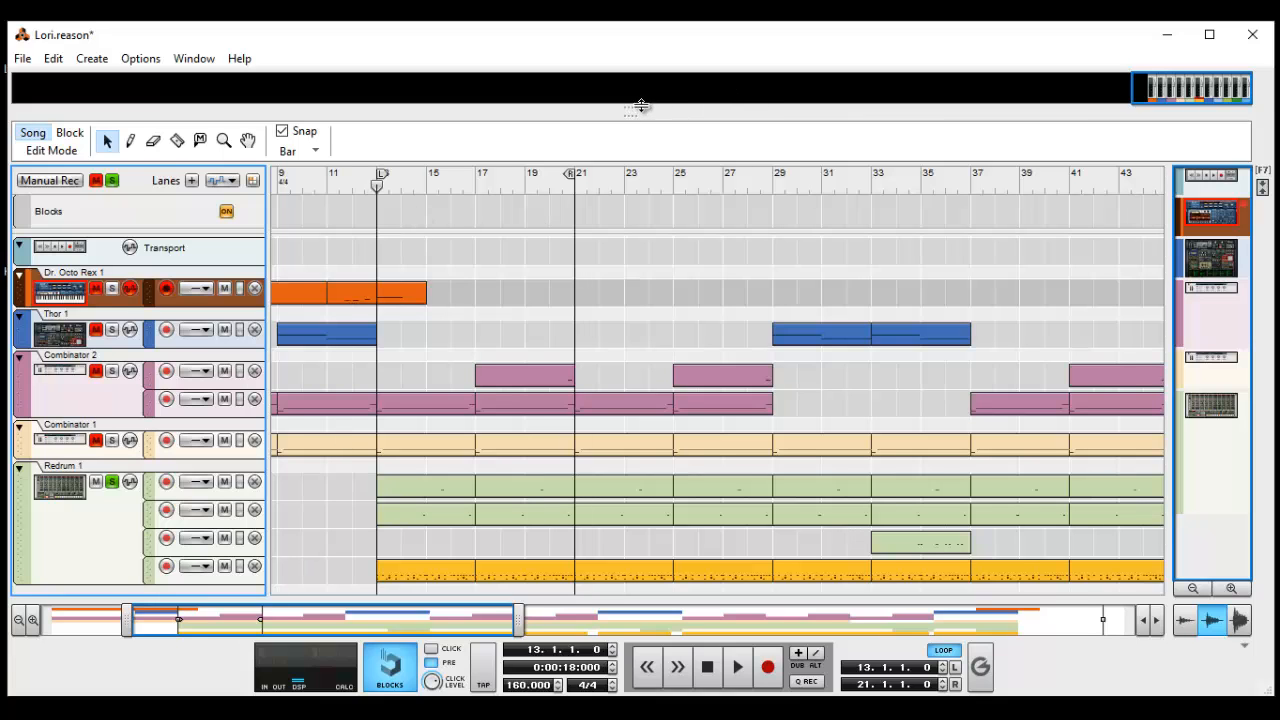
# Look over the channel faders in the main mixer and return to the full sequencer view
pyautogui.moveTo(641, 105); pyautogui.dragTo(594, 451)
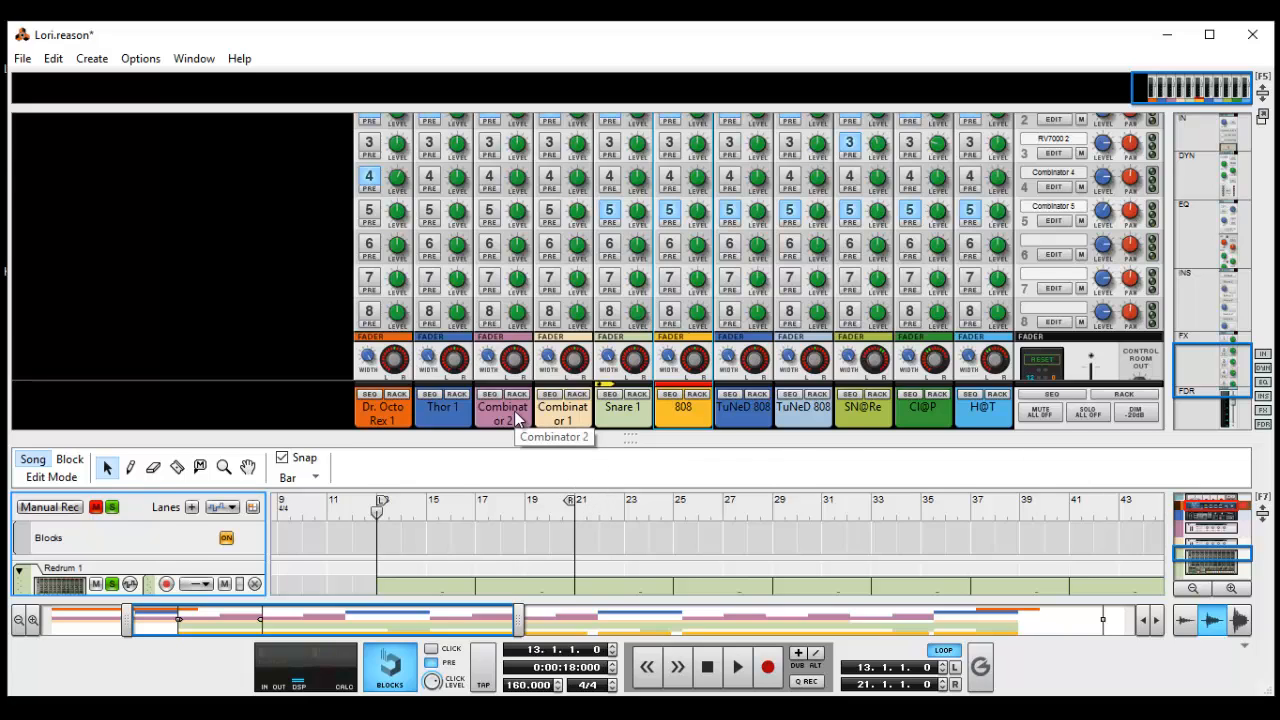
pyautogui.scroll(-3, 849, 422)
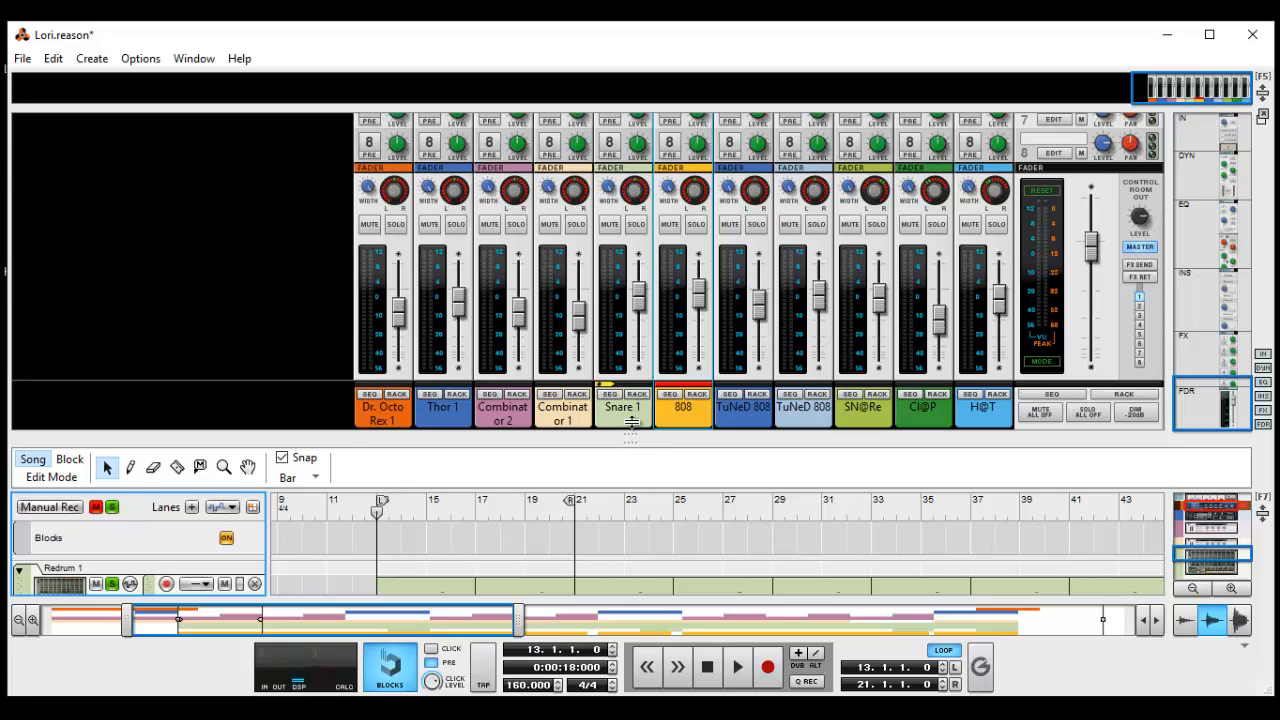
pyautogui.moveTo(634, 432); pyautogui.dragTo(538, 112)
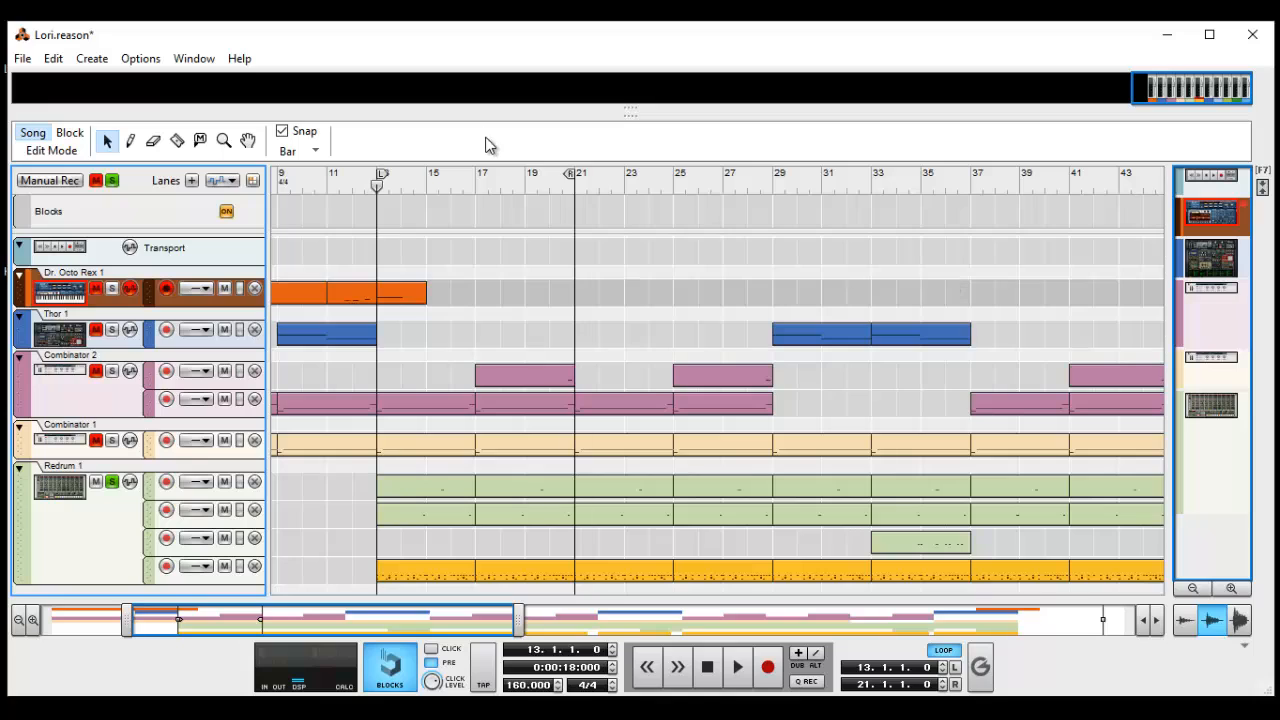
# Set the loop to run from bar 29 to bar 37 and play it from its start
pyautogui.moveTo(571, 175); pyautogui.dragTo(971, 269)
pyautogui.moveTo(384, 174); pyautogui.dragTo(789, 283)
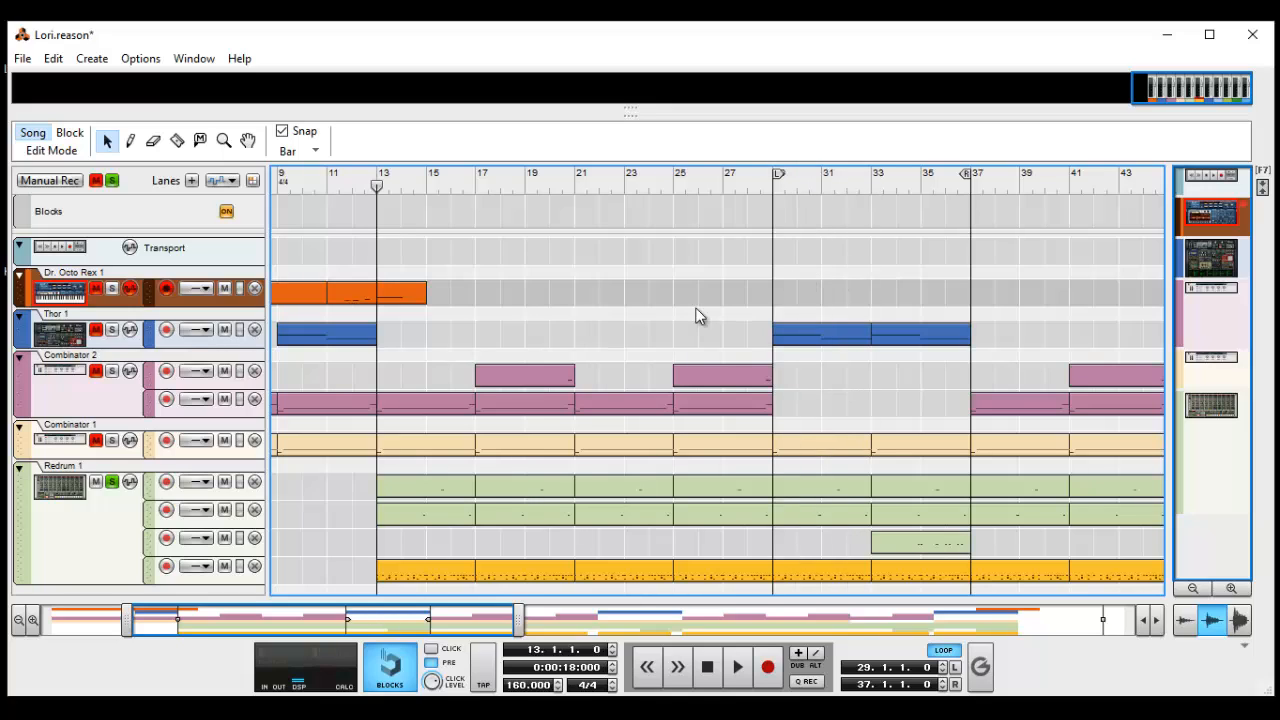
pyautogui.press('KP_1')
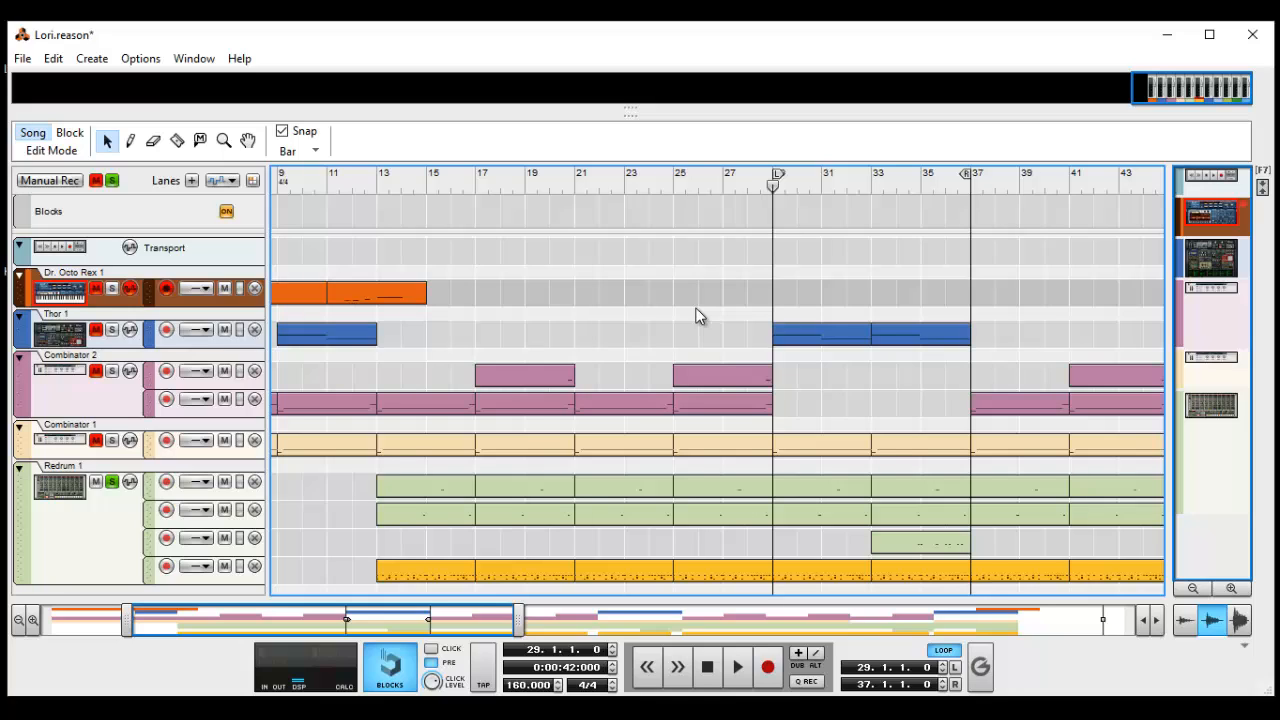
pyautogui.press('space')
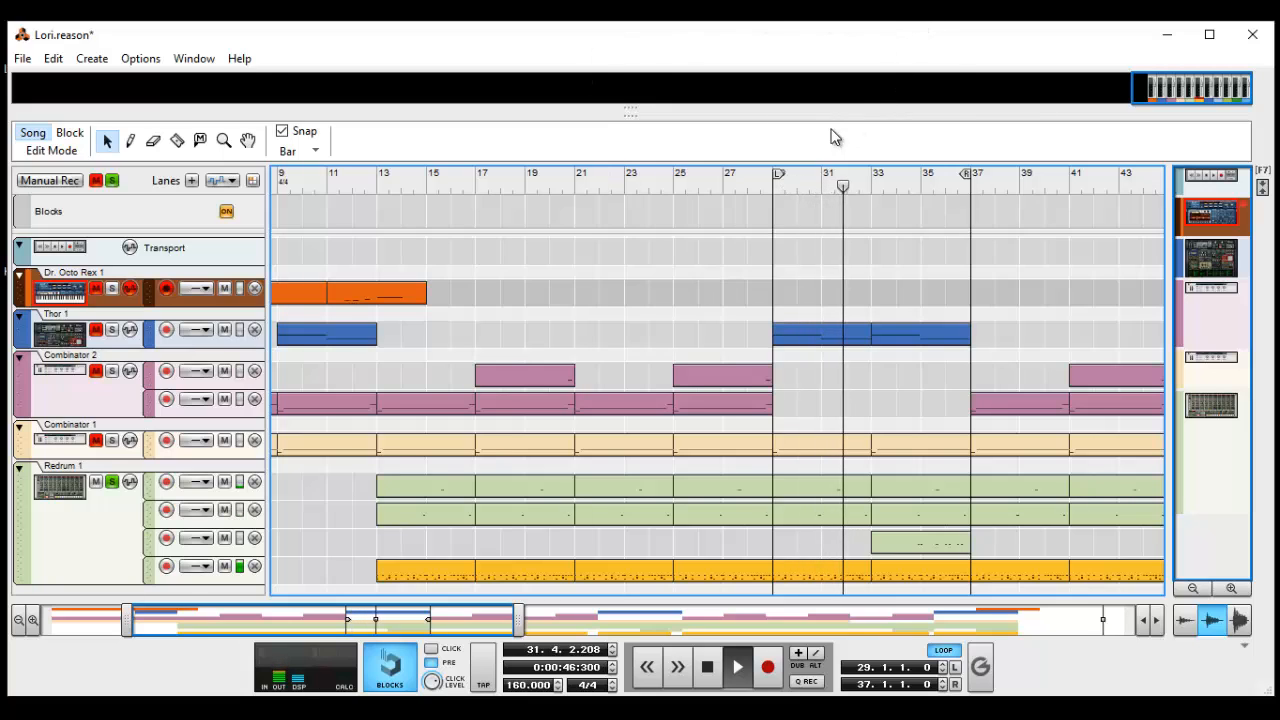
# Examine the mixer's effect sends, returns and channel faders while the loop plays, and stop playback
pyautogui.press('F5')
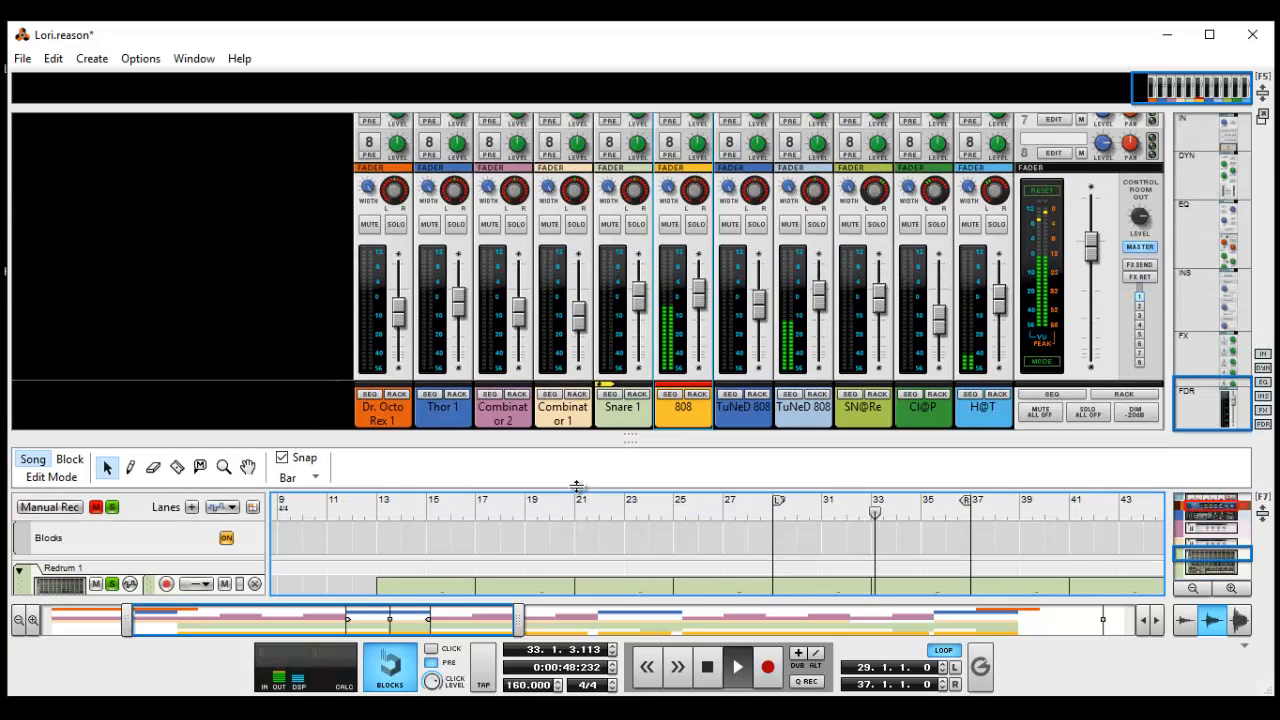
pyautogui.scroll(3, 1018, 197)
pyautogui.scroll(3, 1018, 197)
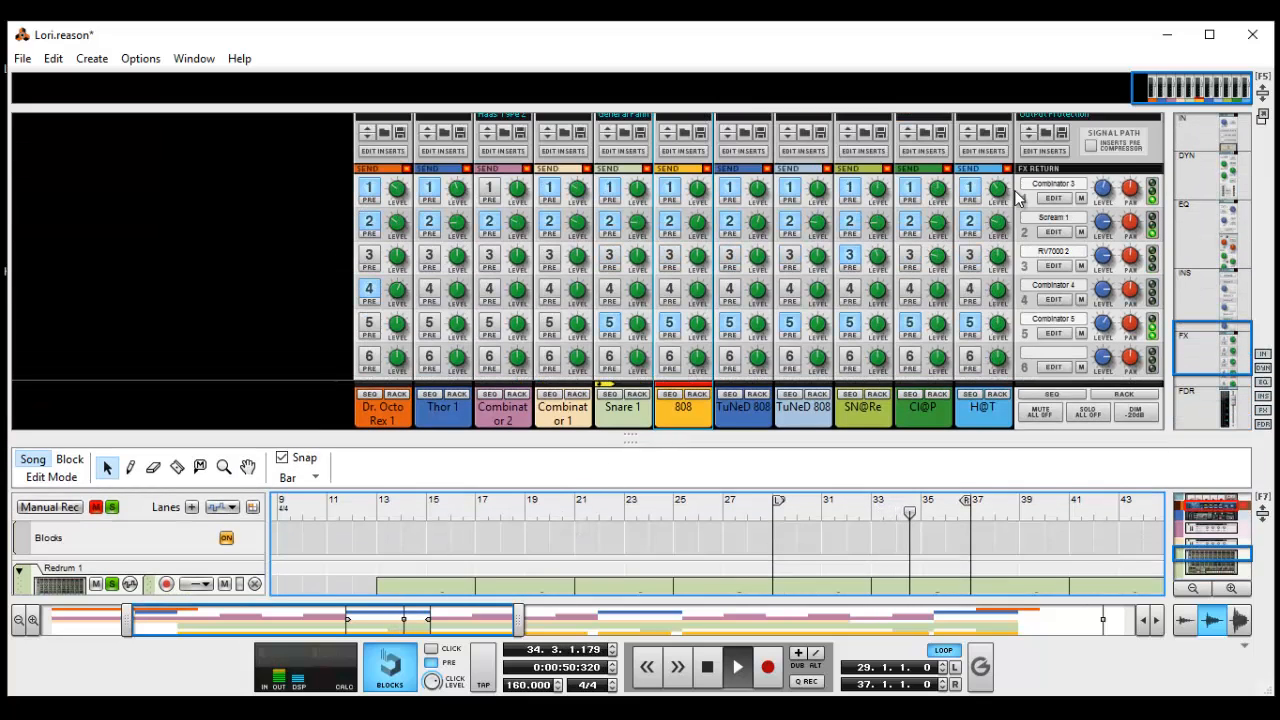
pyautogui.scroll(-1, 1018, 197)
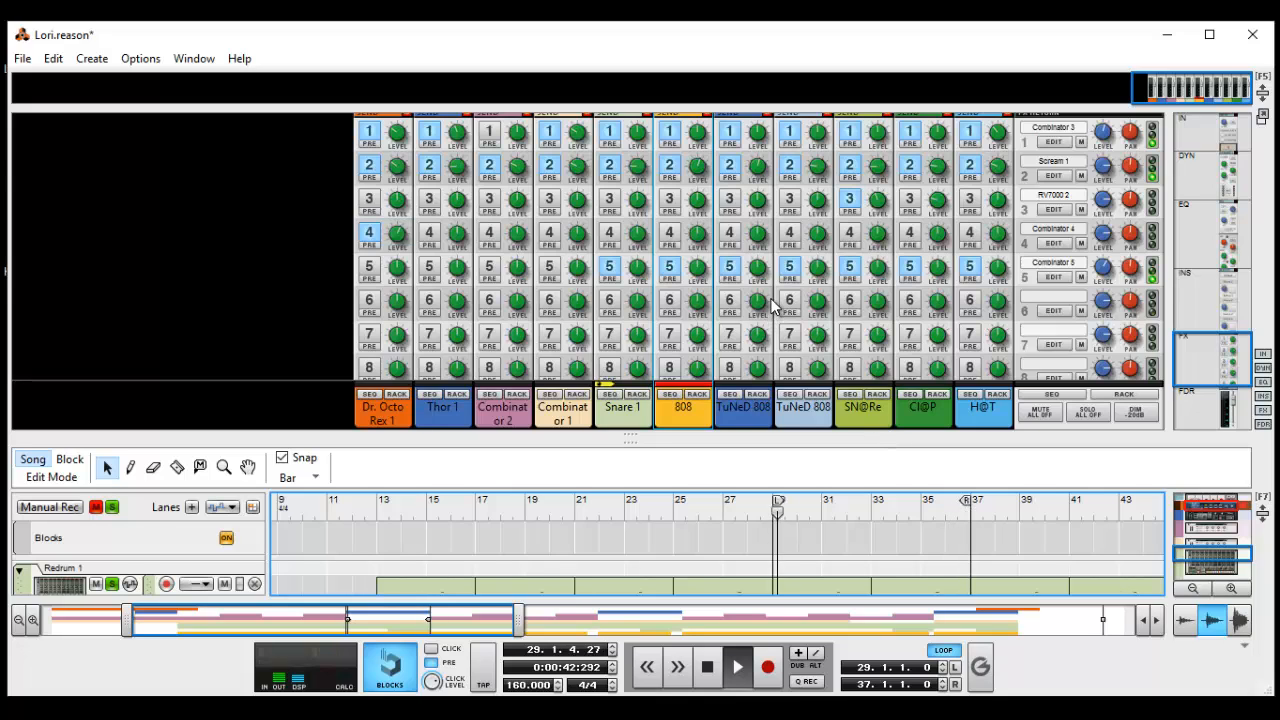
pyautogui.scroll(-5, 774, 310)
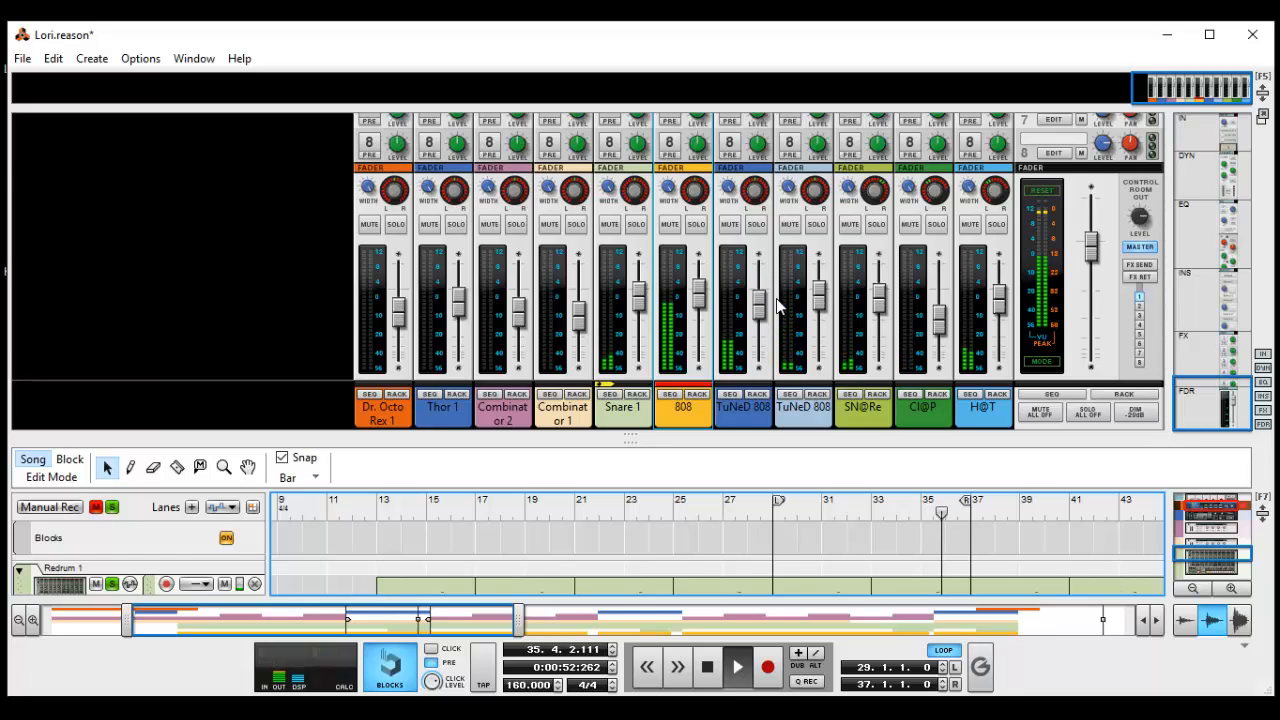
pyautogui.press('space')
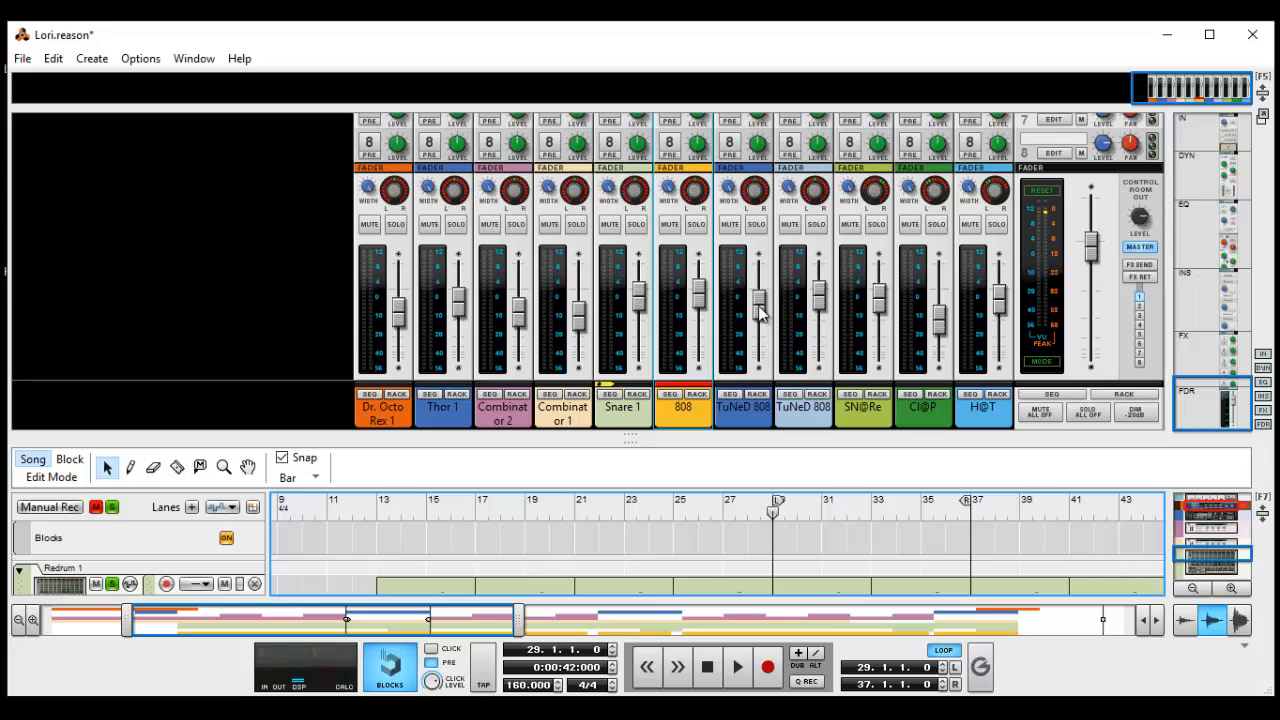
# Open the Scream 1 send effect in the rack, examine its damage settings, and return to the full mixer
pyautogui.scroll(3, 783, 285)
pyautogui.scroll(3, 785, 276)
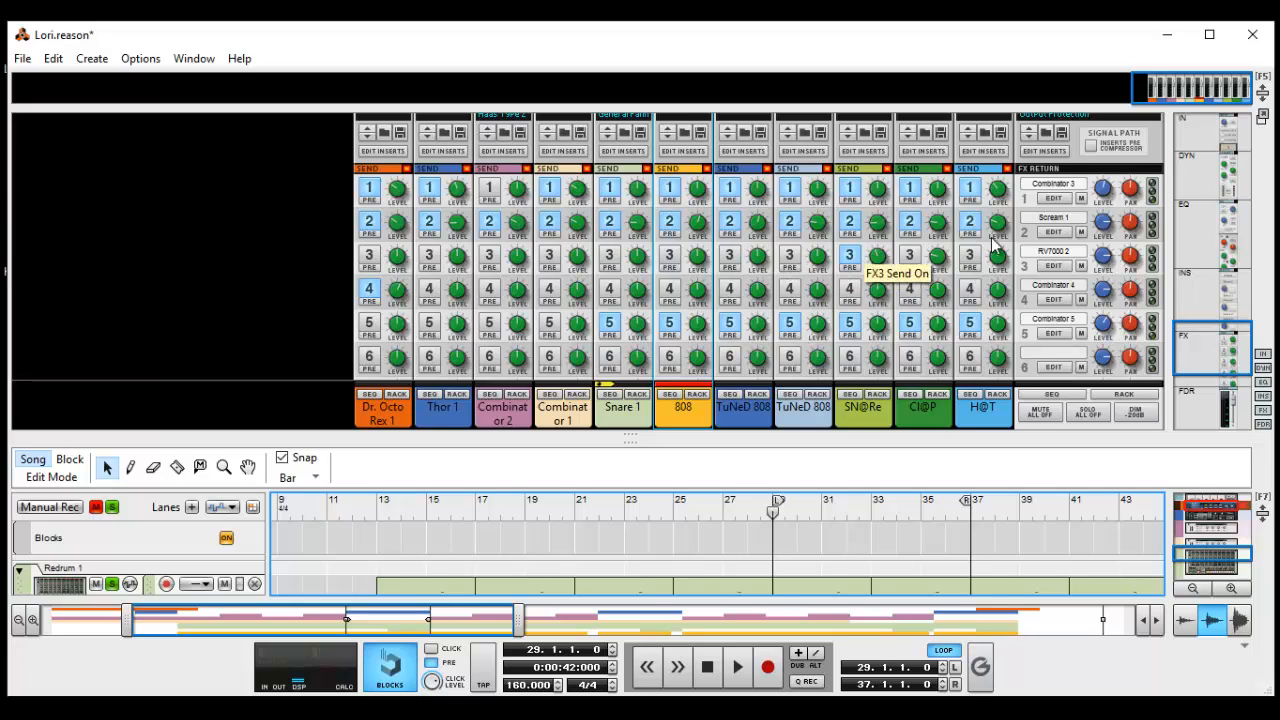
pyautogui.click(1054, 232)
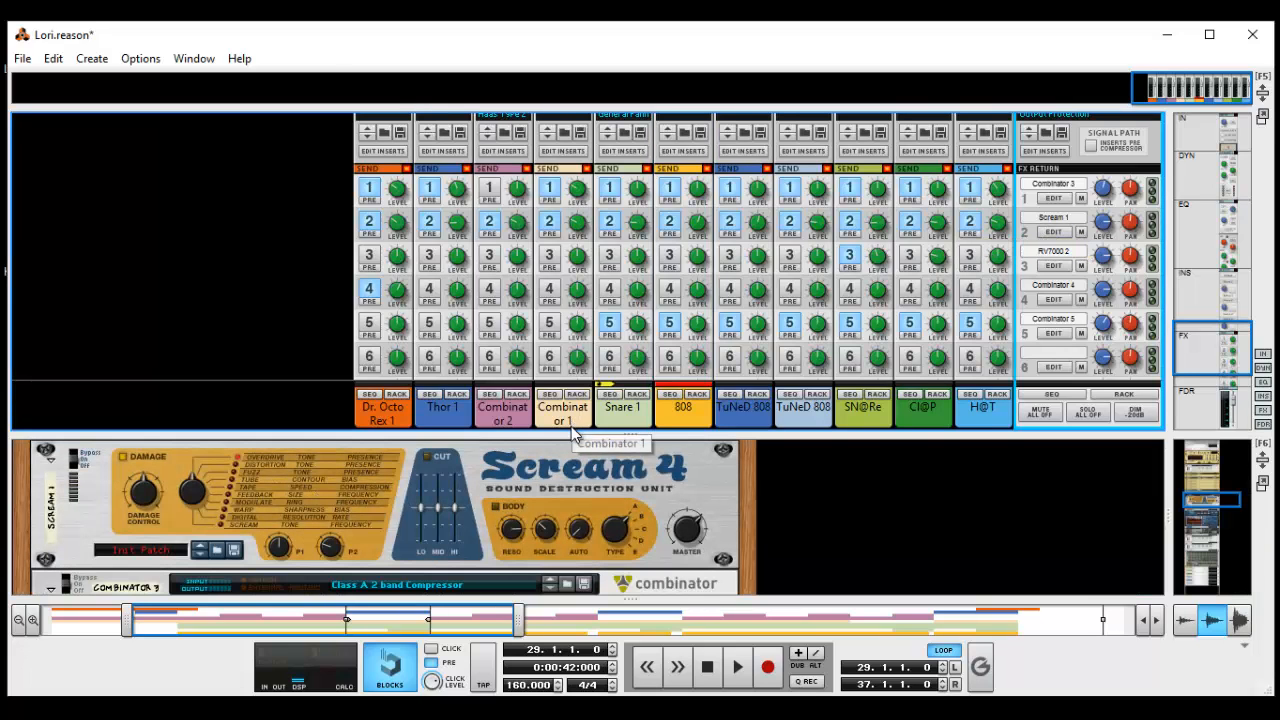
pyautogui.moveTo(570, 434); pyautogui.dragTo(546, 326)
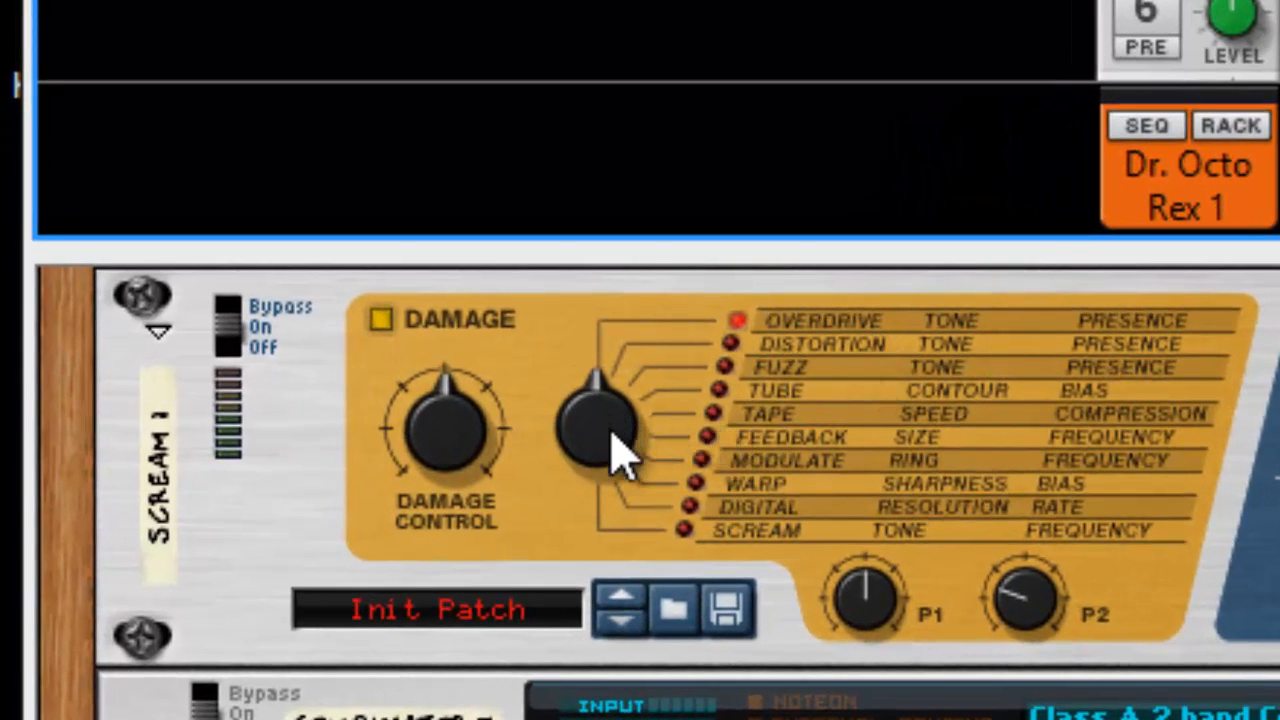
pyautogui.moveTo(610, 430); pyautogui.dragTo(616, 370)
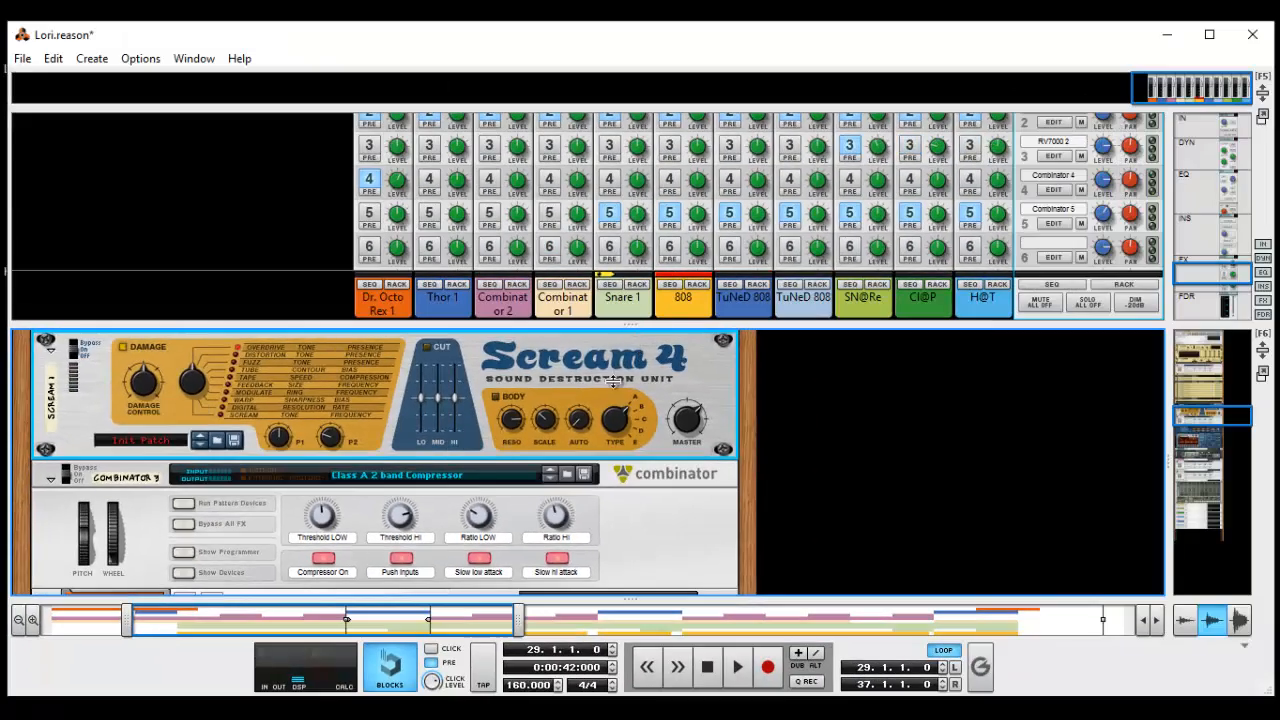
pyautogui.press('F6')
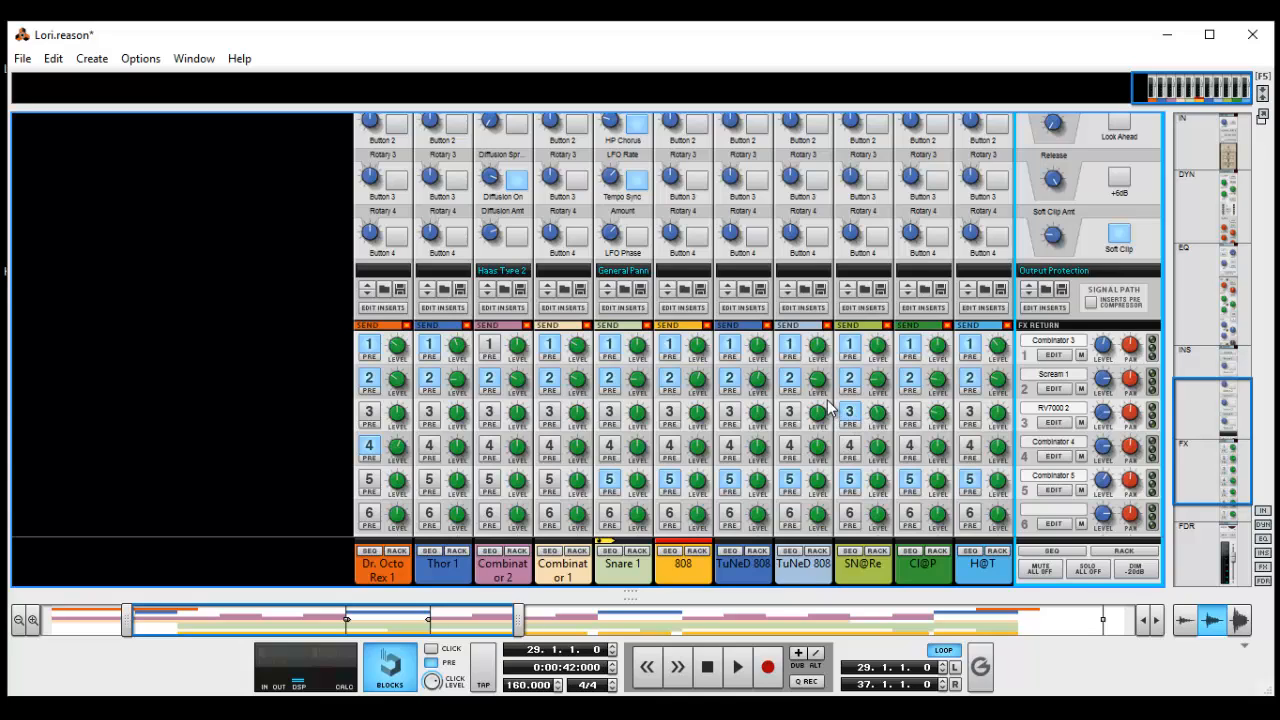
# Check the Scream 1 device in the rack once more and review the channels' effect sends and faders in the mixer
pyautogui.moveTo(826, 393)
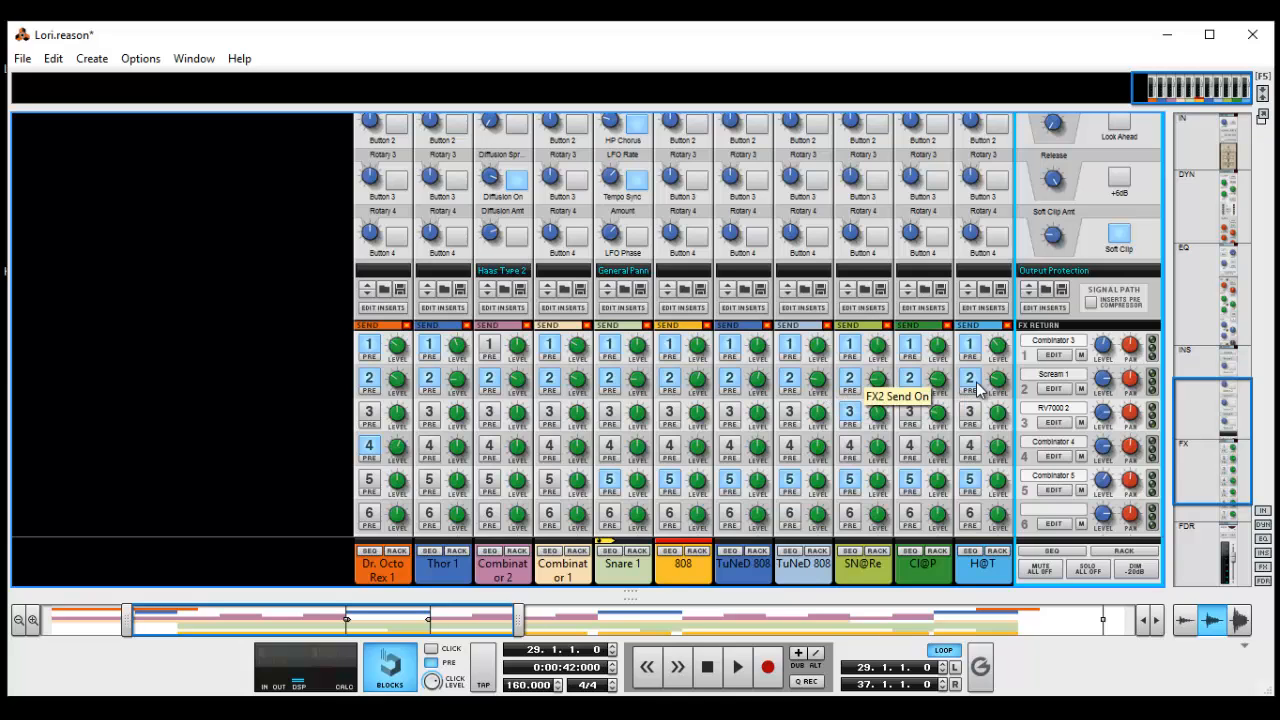
pyautogui.click(1053, 388)
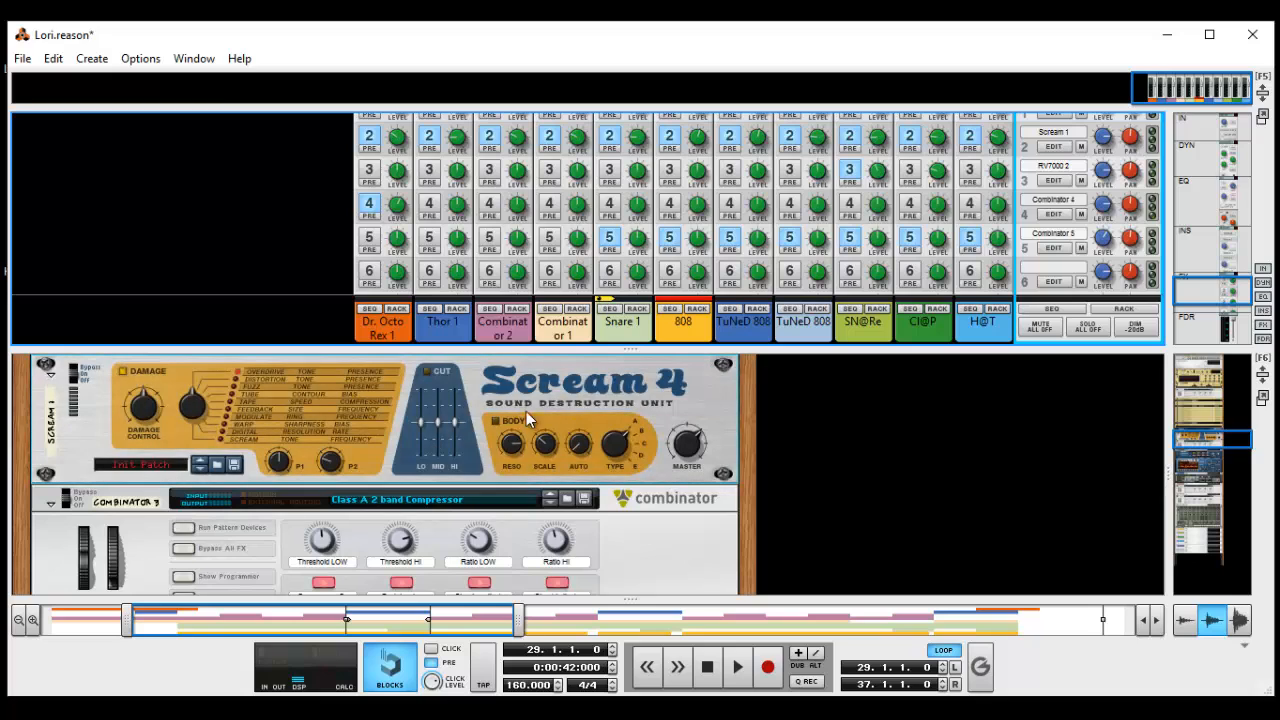
pyautogui.moveTo(622, 350); pyautogui.dragTo(569, 576)
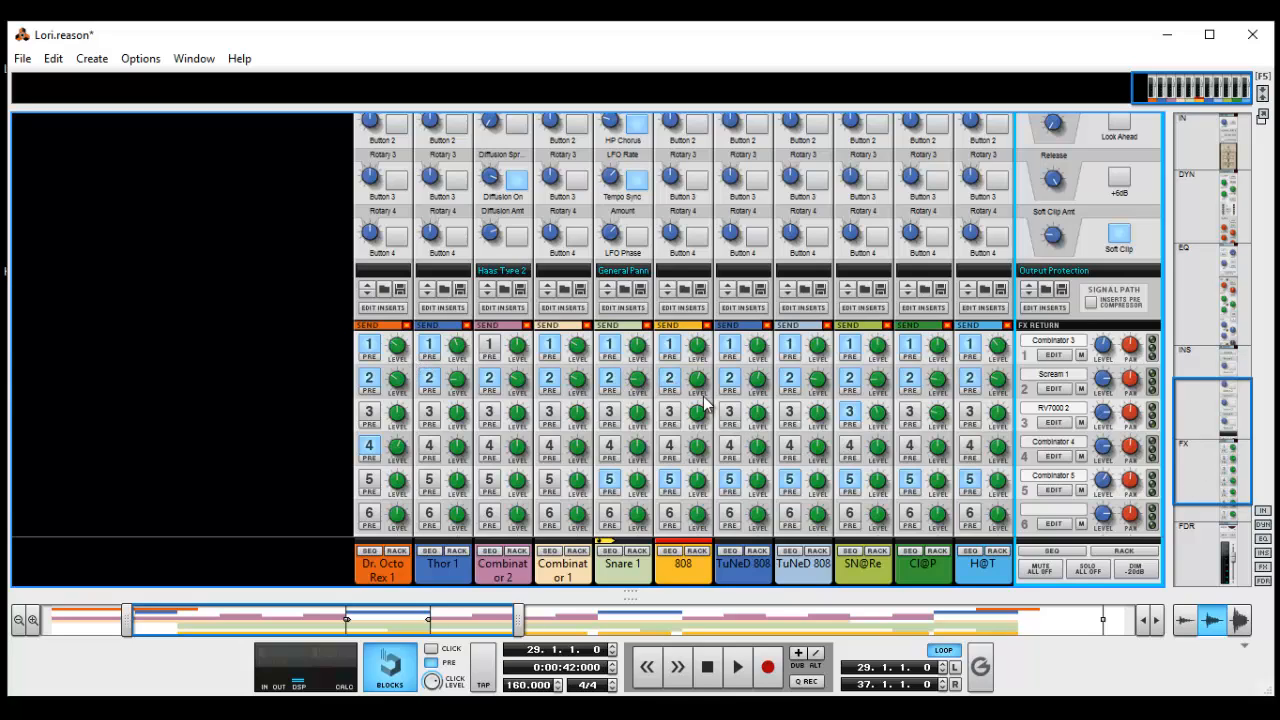
pyautogui.moveTo(704, 384)
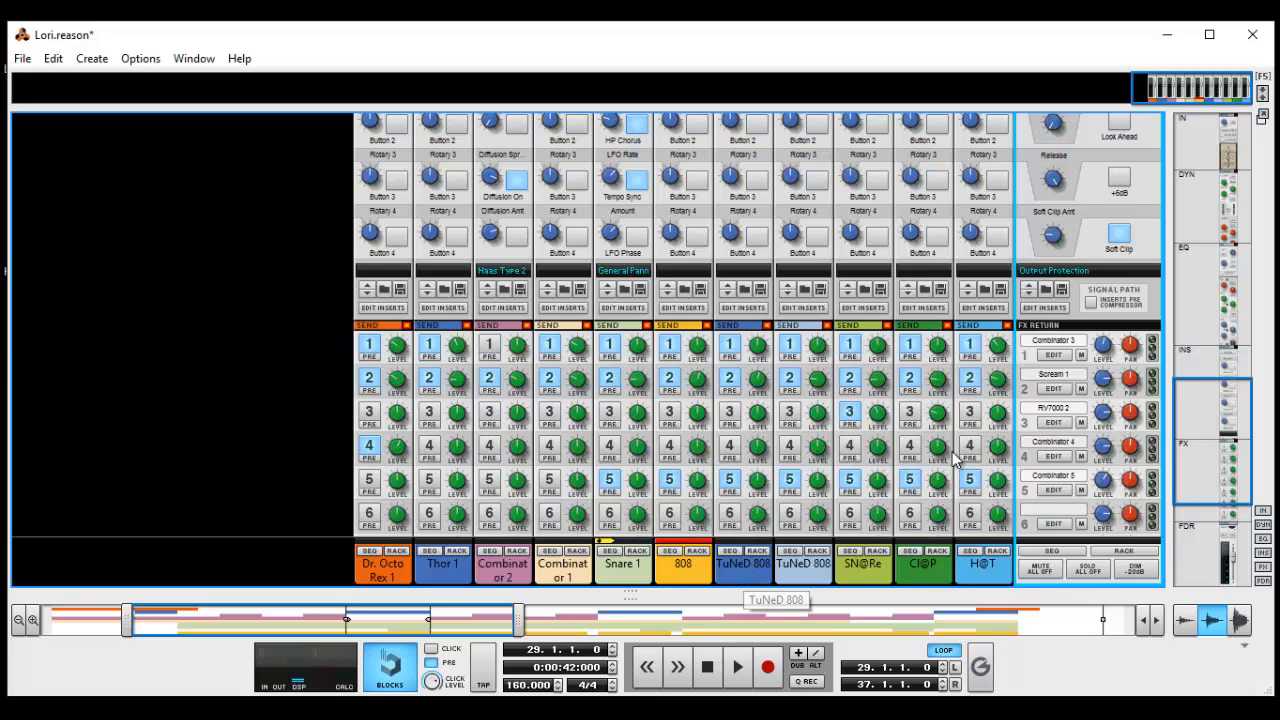
pyautogui.scroll(-3, 975, 430)
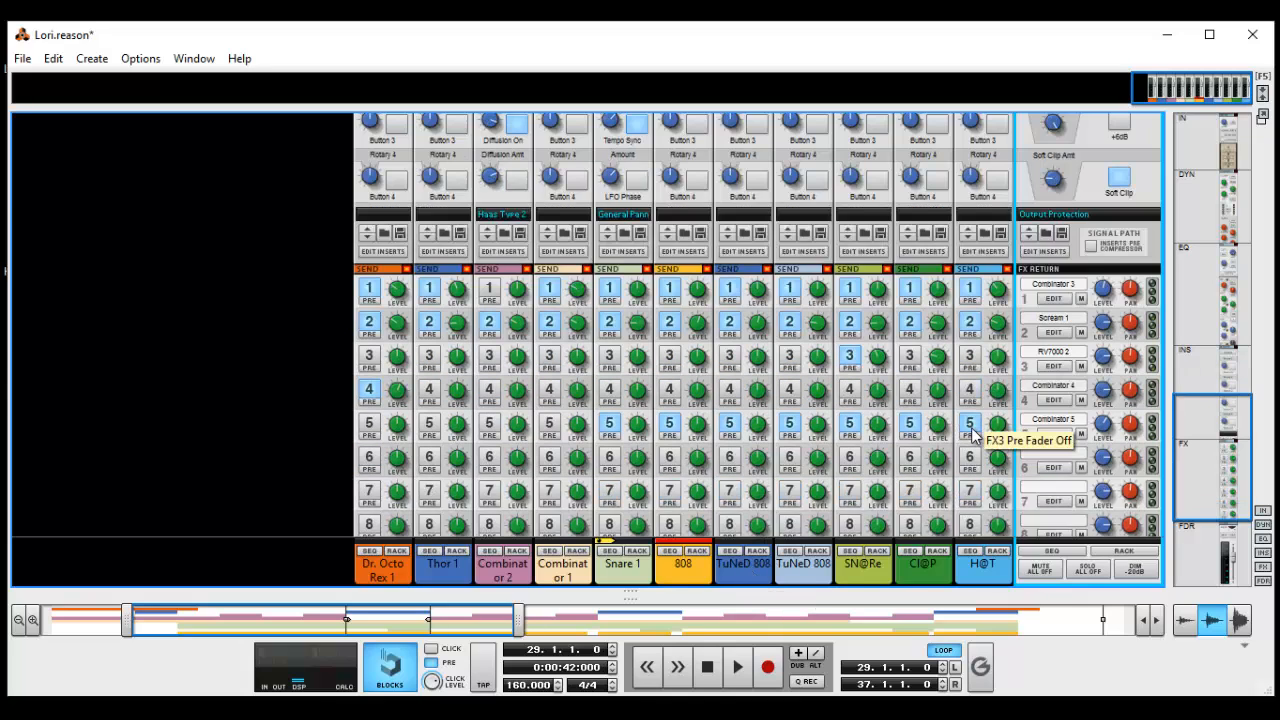
pyautogui.scroll(-3, 962, 438)
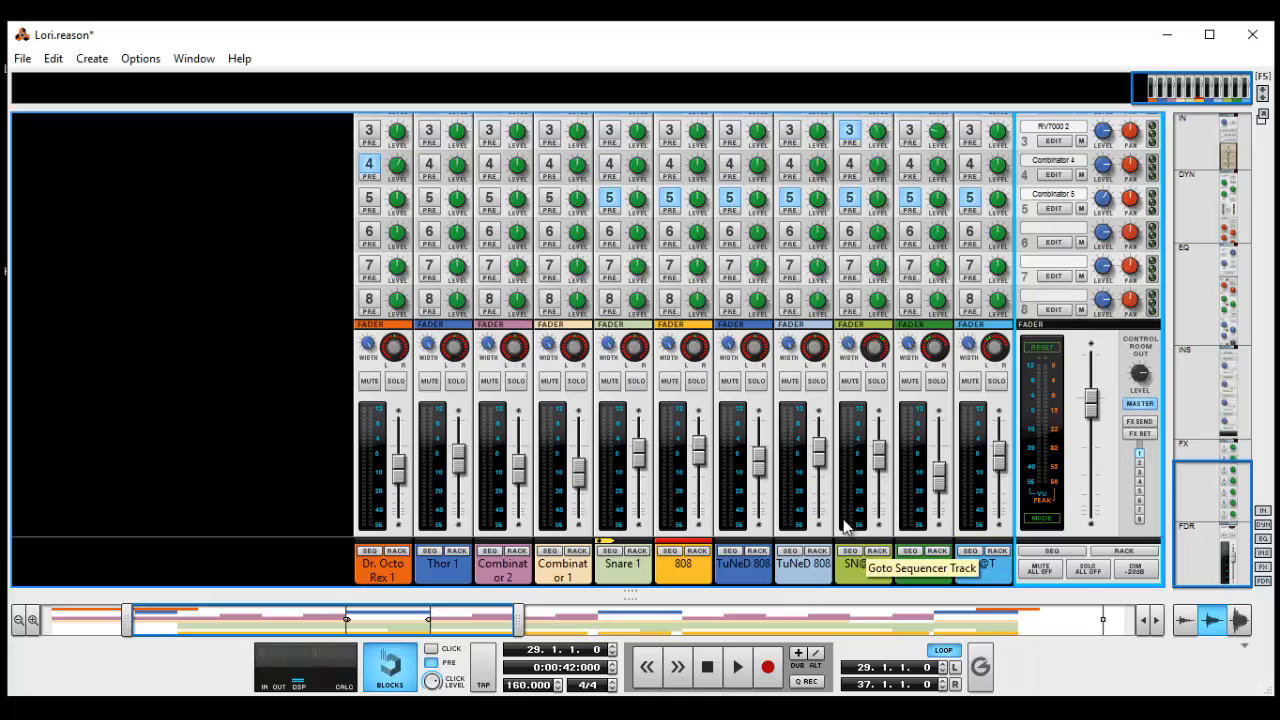
# Bring up the 808 channel's sequencer track, solo Combinator 1 alongside Redrum 1, and start playback of the loop
pyautogui.click(672, 556)
pyautogui.scroll(2, 125, 523)
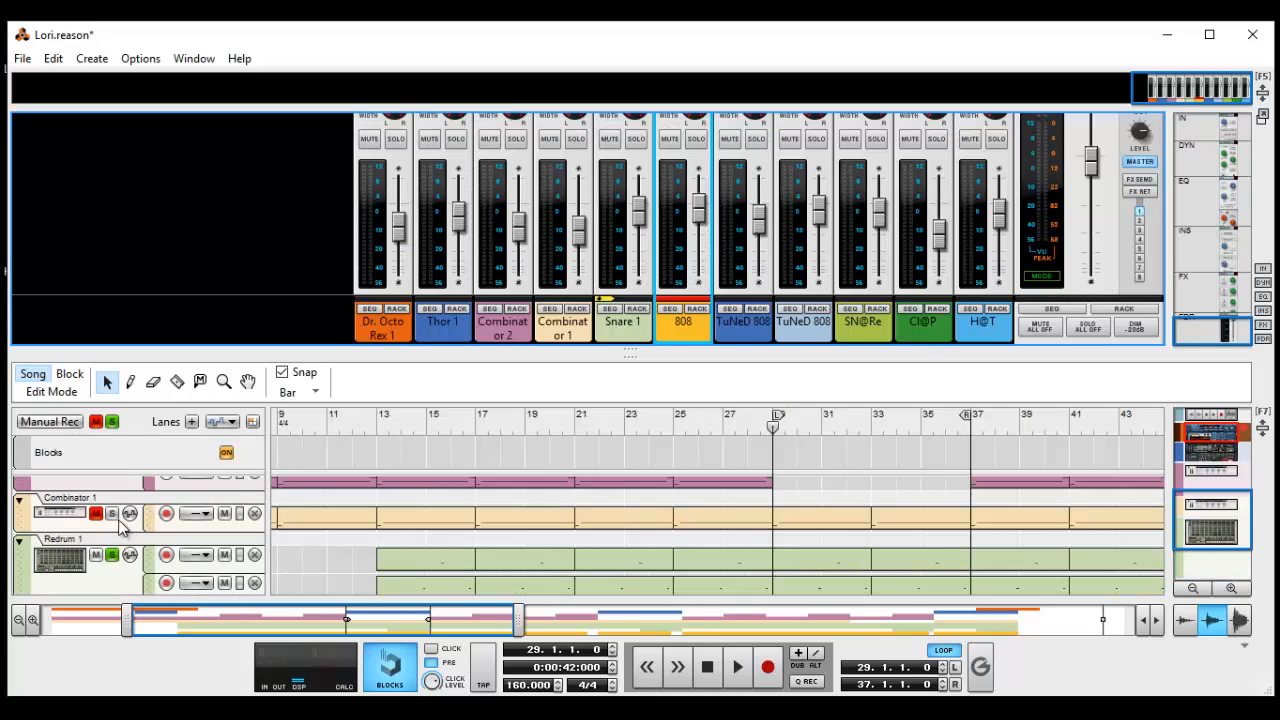
pyautogui.click(109, 514)
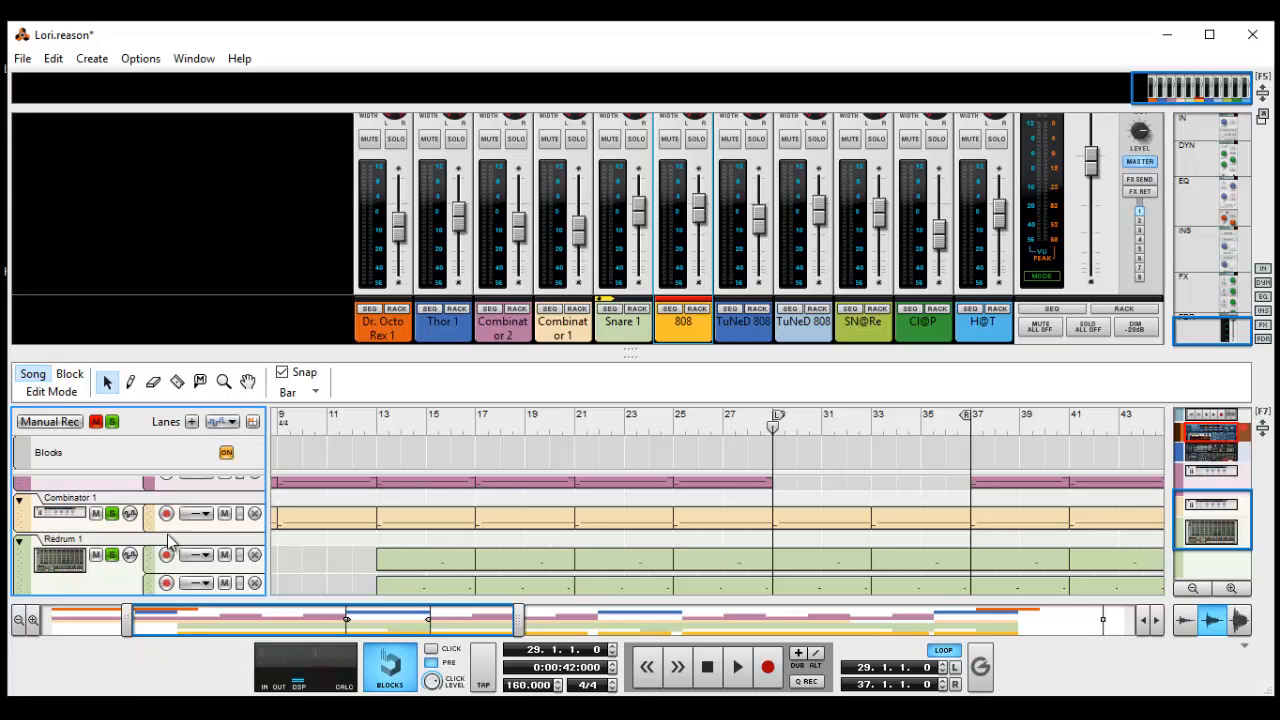
pyautogui.press('space')
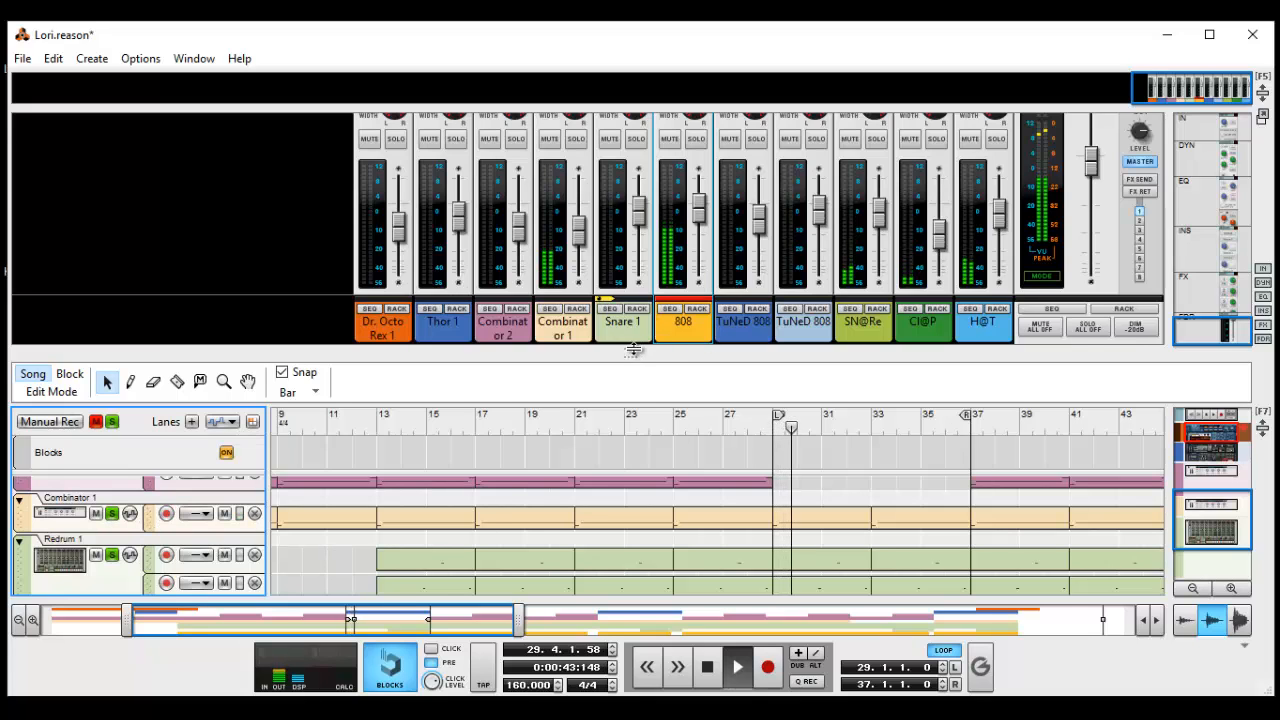
# Compare the loop with and without the Scream 1 effect return by toggling its mute, leaving the return muted
pyautogui.moveTo(618, 352); pyautogui.dragTo(630, 592)
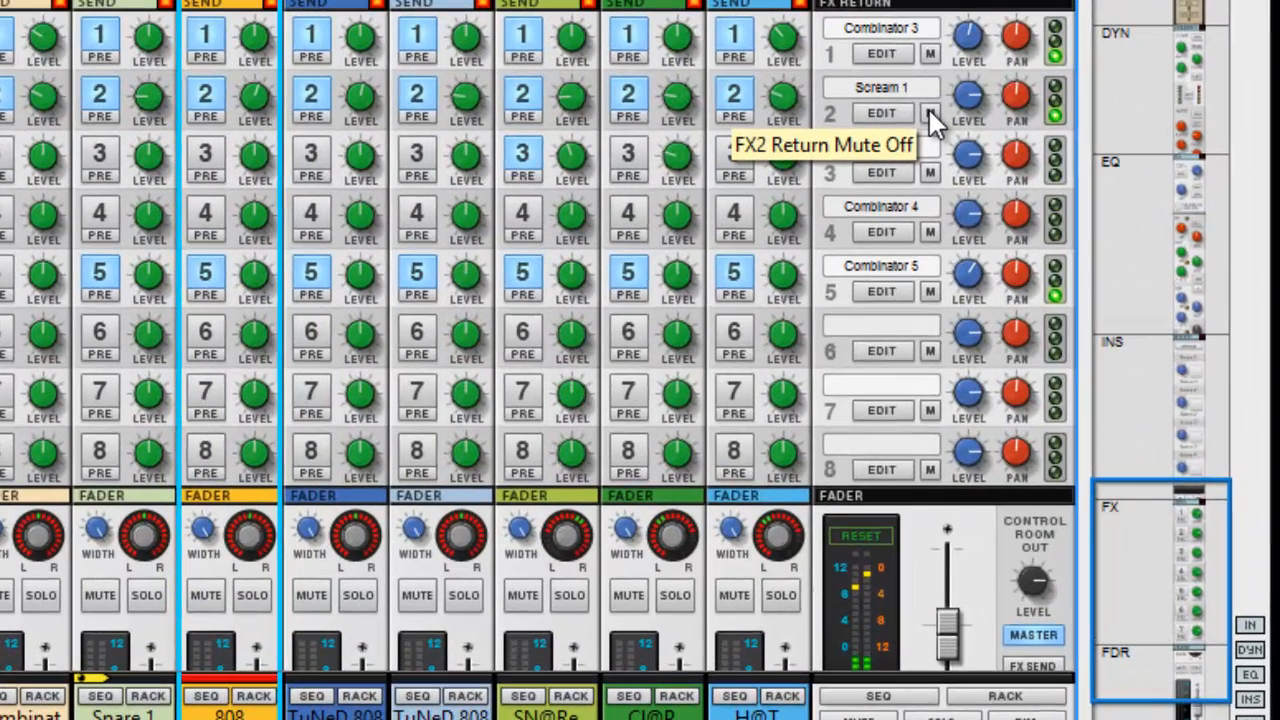
pyautogui.click(929, 112)
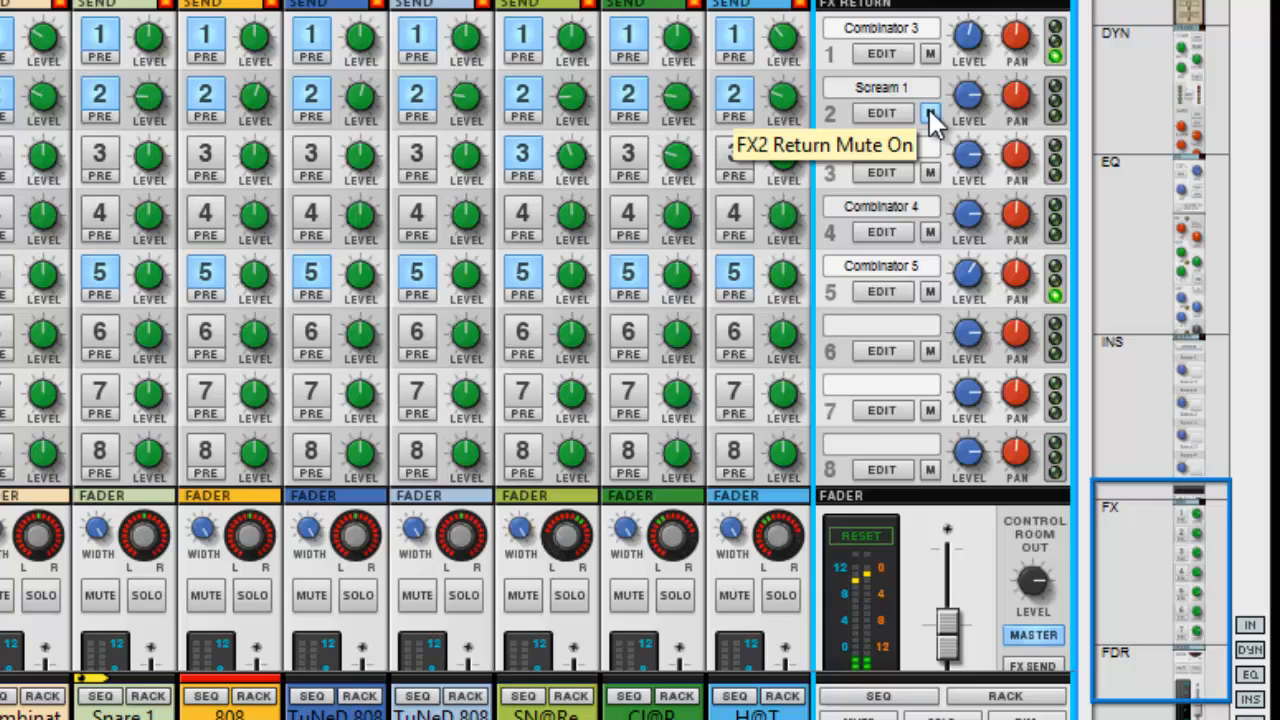
pyautogui.click(929, 112)
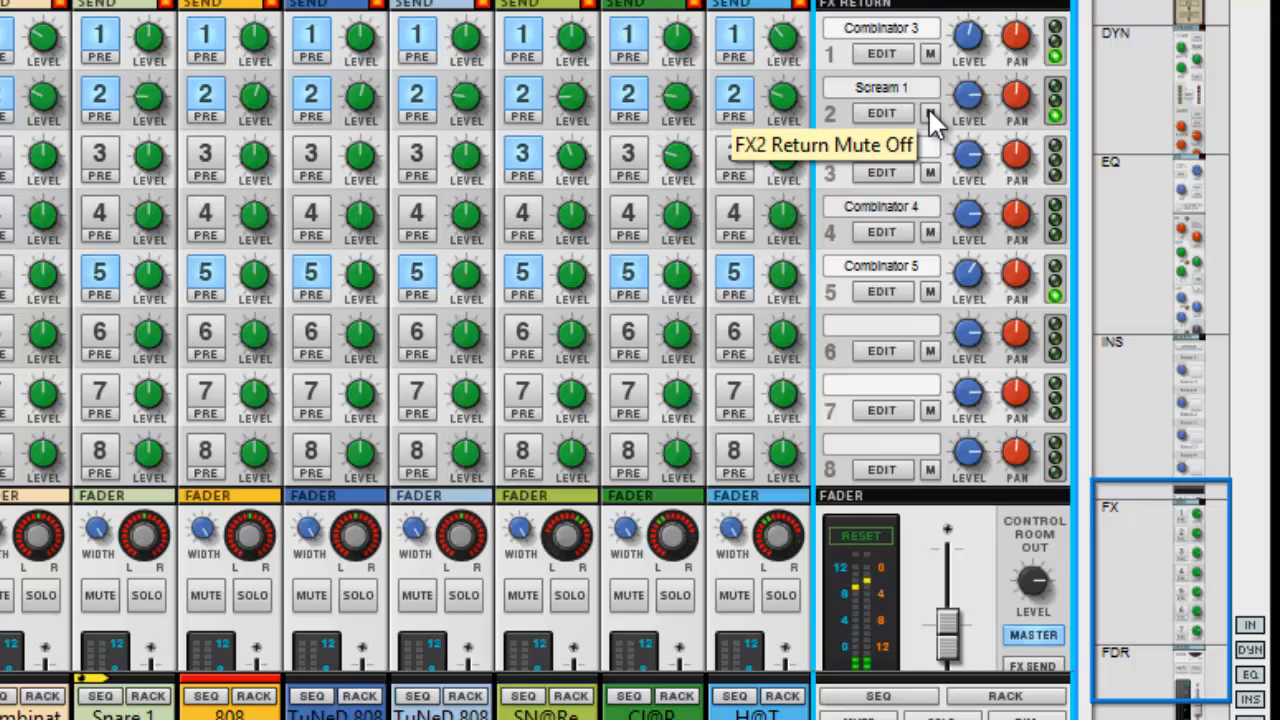
pyautogui.click(929, 111)
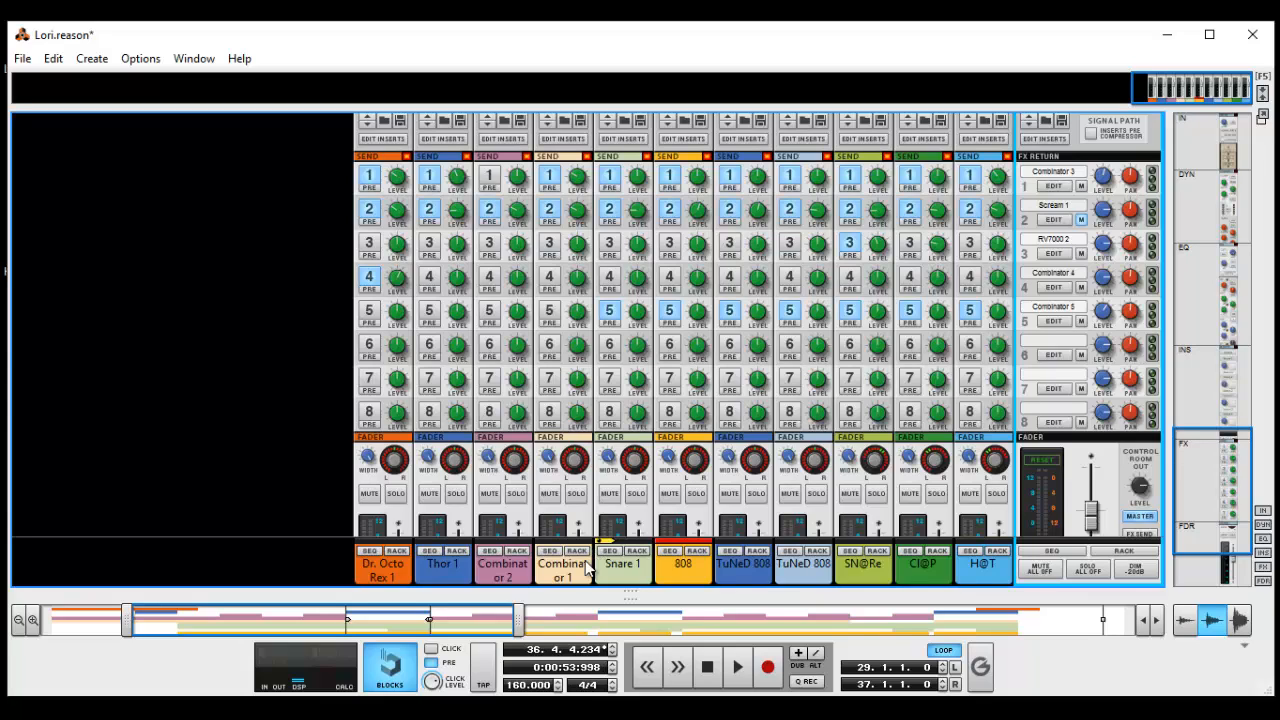
# Go to the 808 channel's sequencer track and turn off the solo on Combinator 1
pyautogui.scroll(-3, 592, 565)
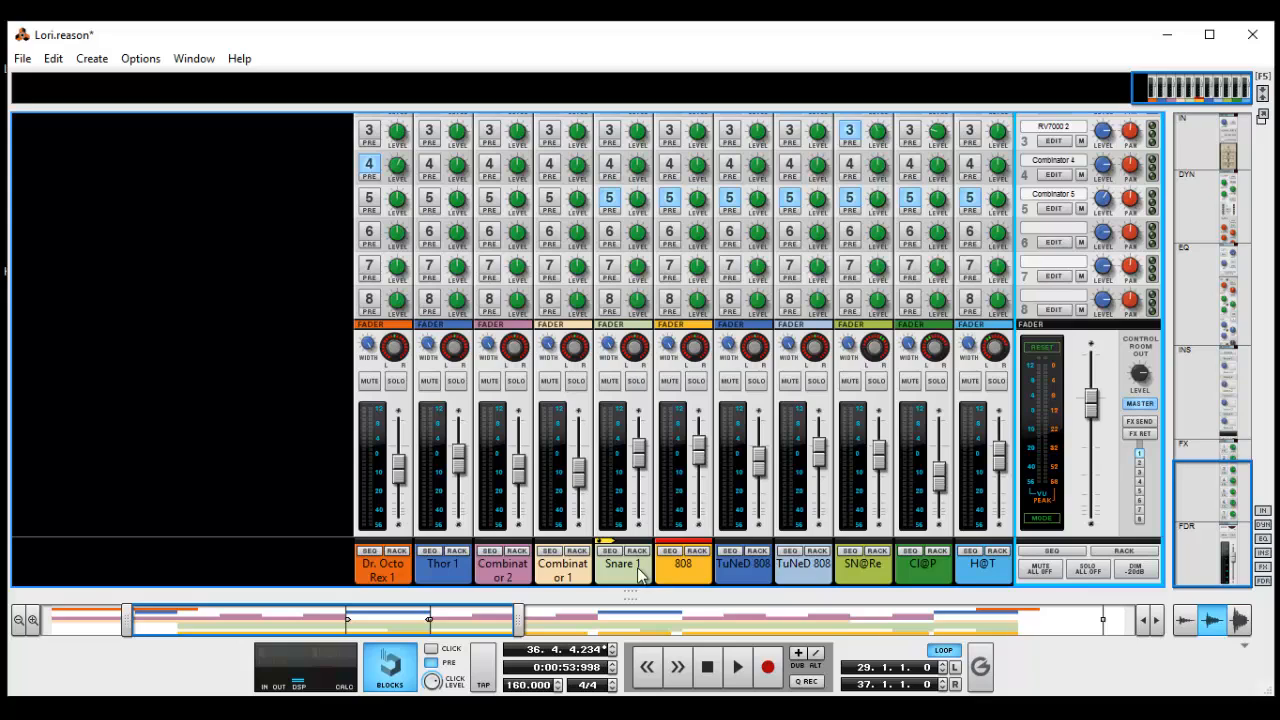
pyautogui.click(669, 551)
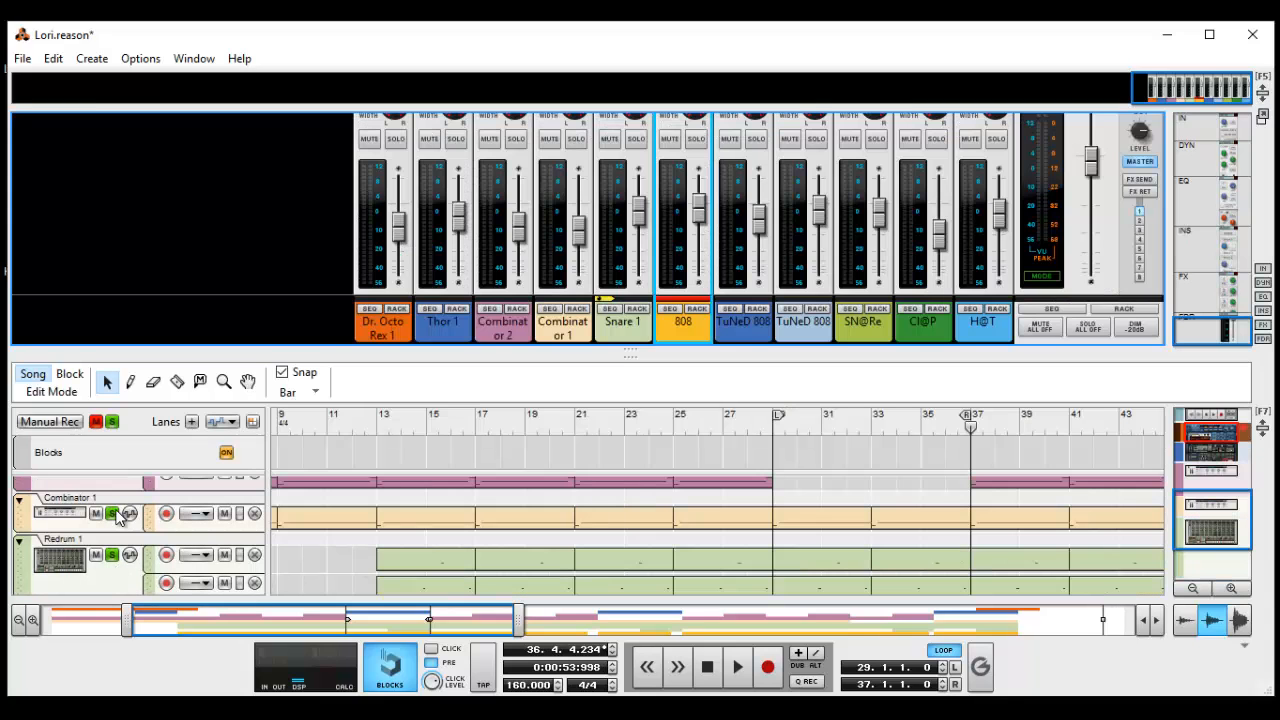
pyautogui.click(114, 513)
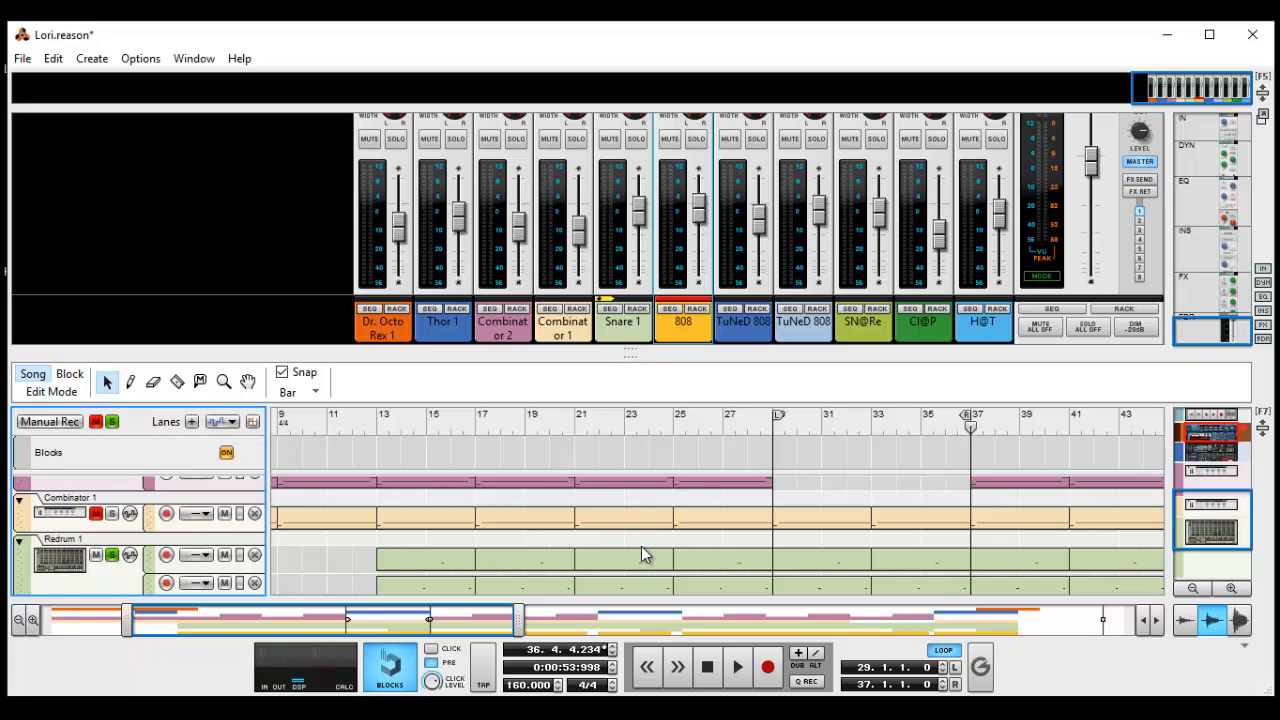
# Return to the loop start at bar 29, solo the 808 channel in the mixer, and start playback
pyautogui.hotkey('shift', 'Return')
pyautogui.scroll(3, 806, 544)
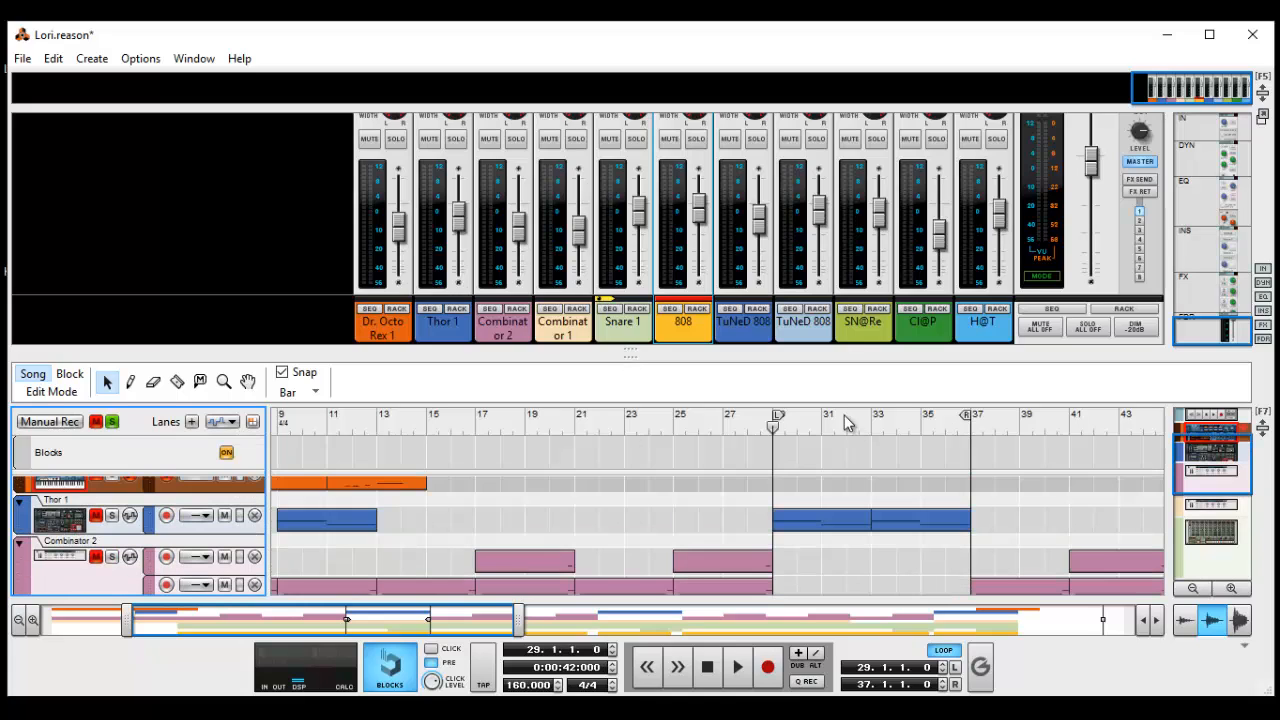
pyautogui.click(696, 138)
pyautogui.press('space')
# Compare the soloed 808 with and without the Scream 1 effect return by toggling its mute, leaving the return muted
pyautogui.scroll(10, 742, 240)
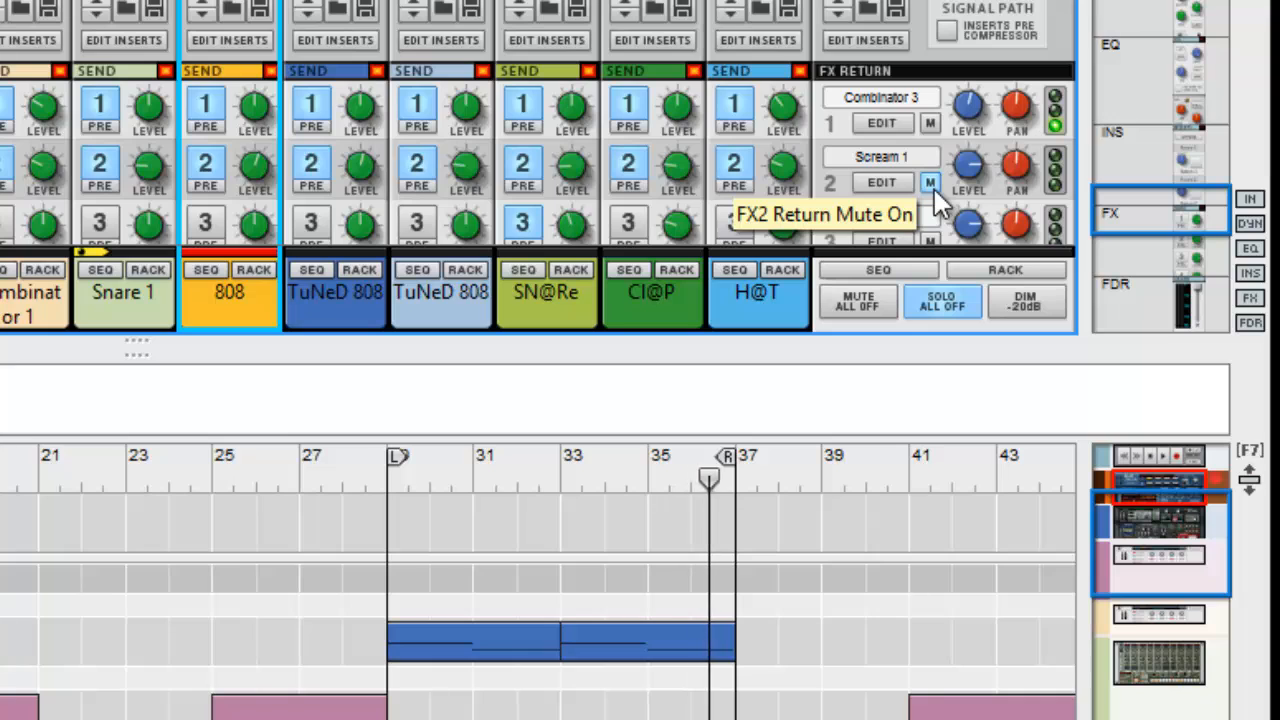
pyautogui.click(932, 184)
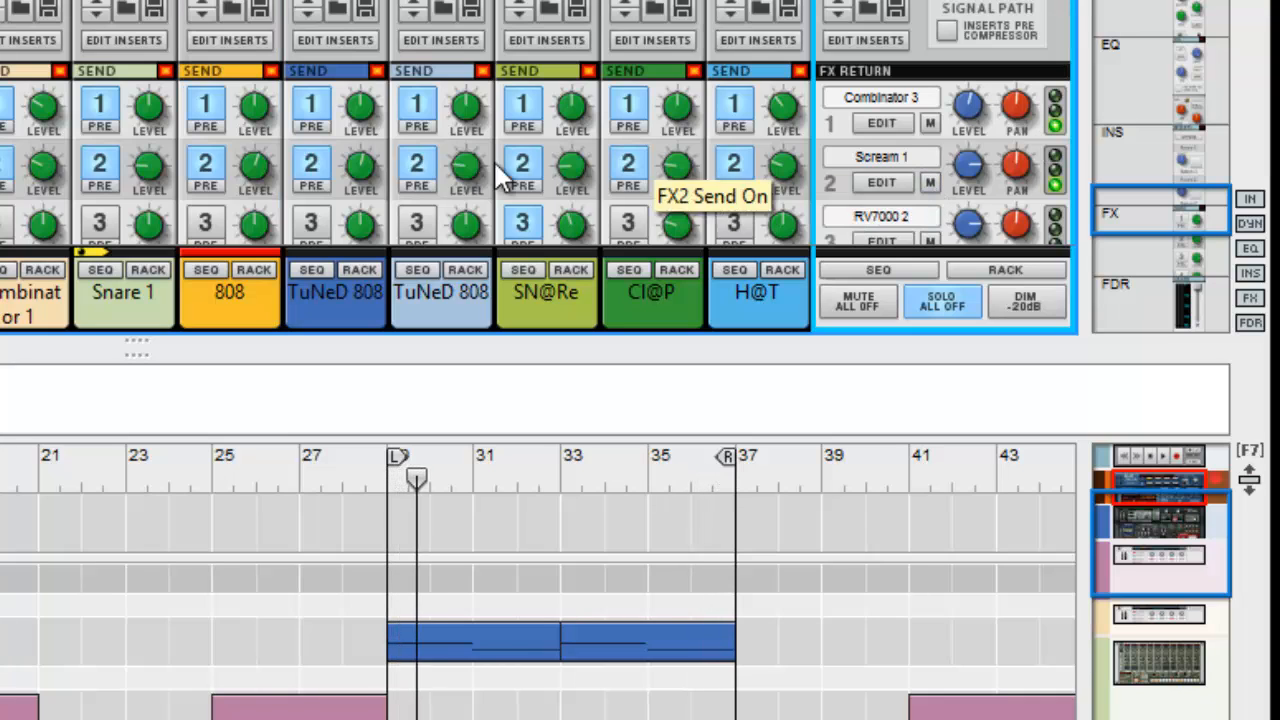
pyautogui.click(929, 184)
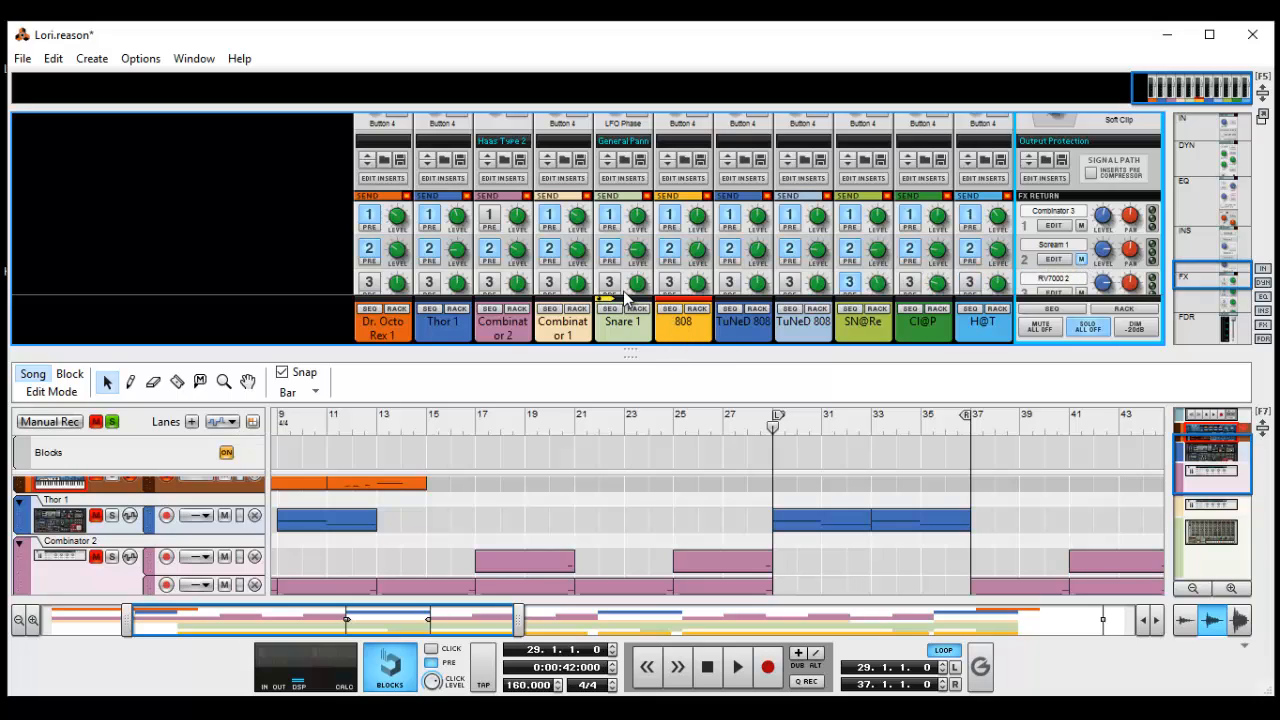
# Solo the Combinator 1 track in the sequencer alongside Redrum 1
pyautogui.scroll(-4, 70, 528)
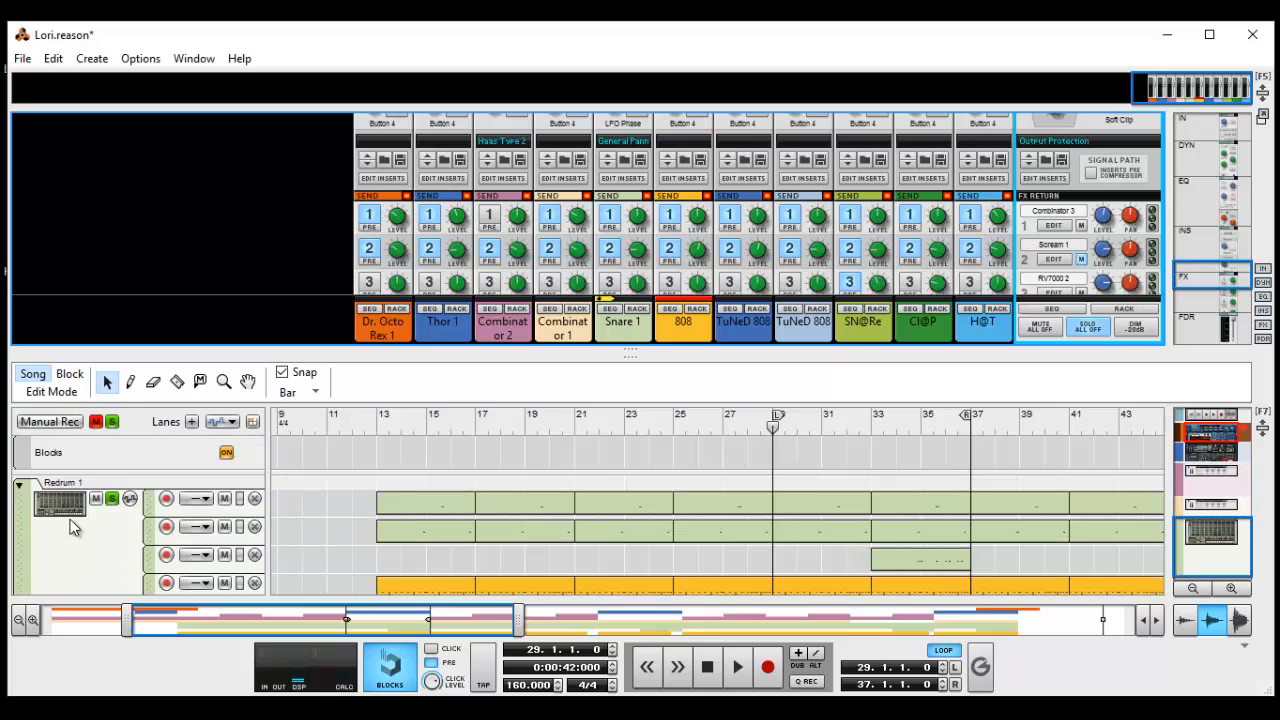
pyautogui.scroll(2, 75, 522)
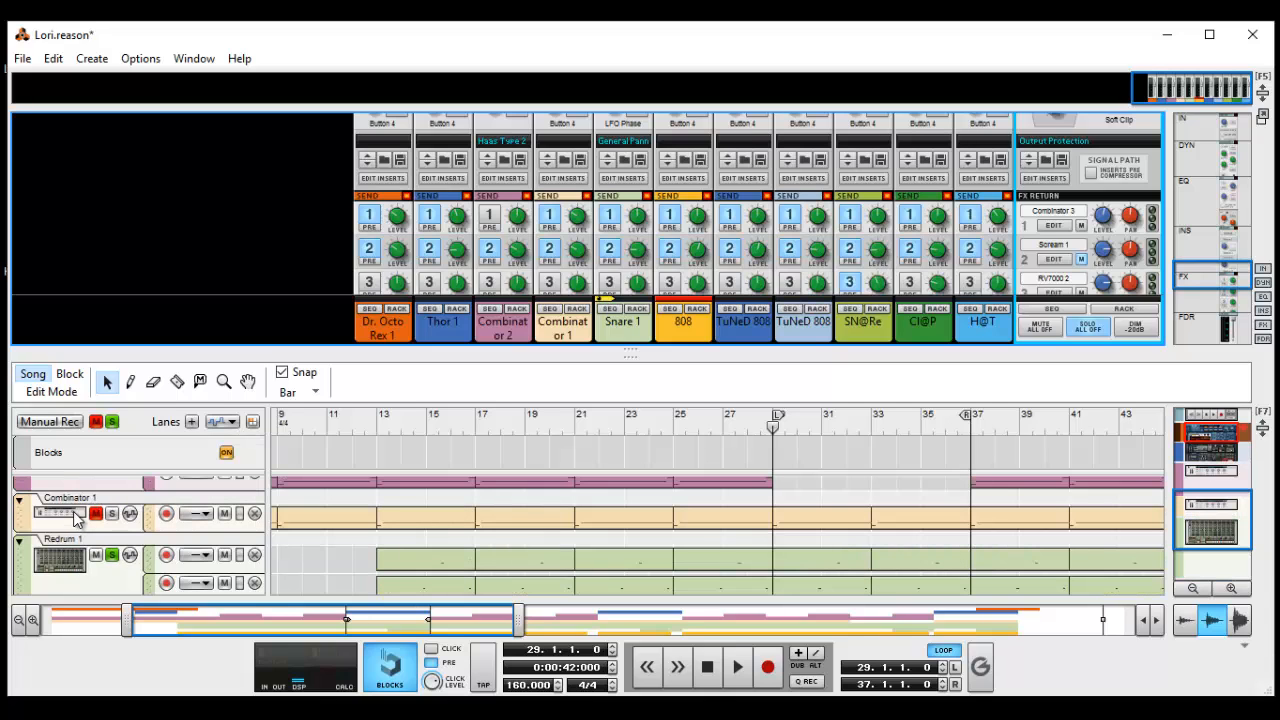
pyautogui.click(128, 515)
# Reset the 808 channel's solo in the mixer so that Combinator 1 and 808 are soloed together
pyautogui.scroll(-4, 634, 300)
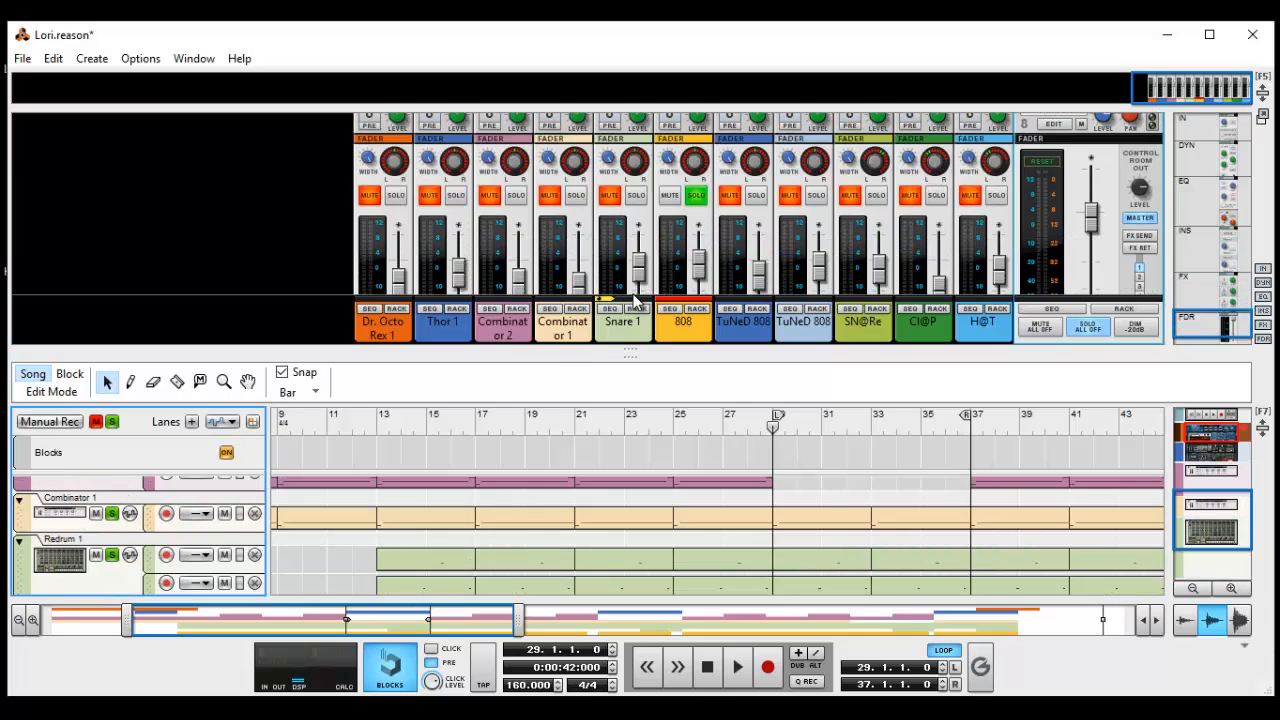
pyautogui.moveTo(634, 292)
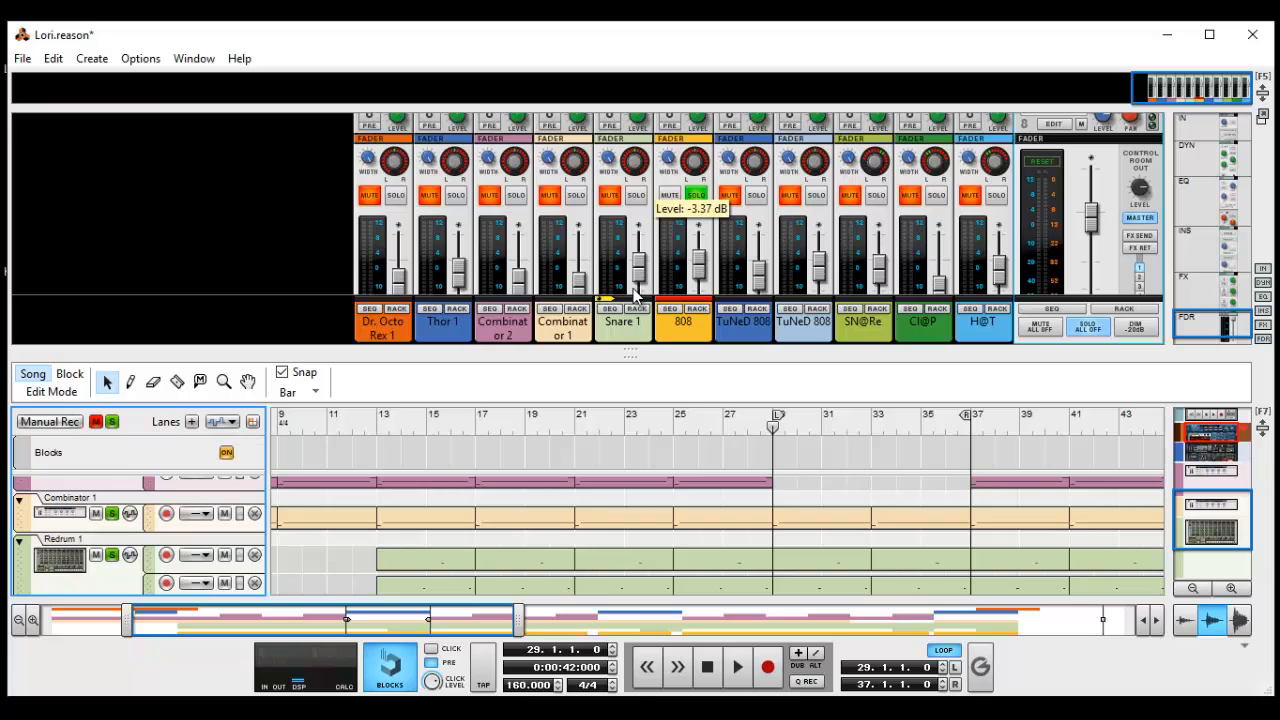
pyautogui.click(696, 195)
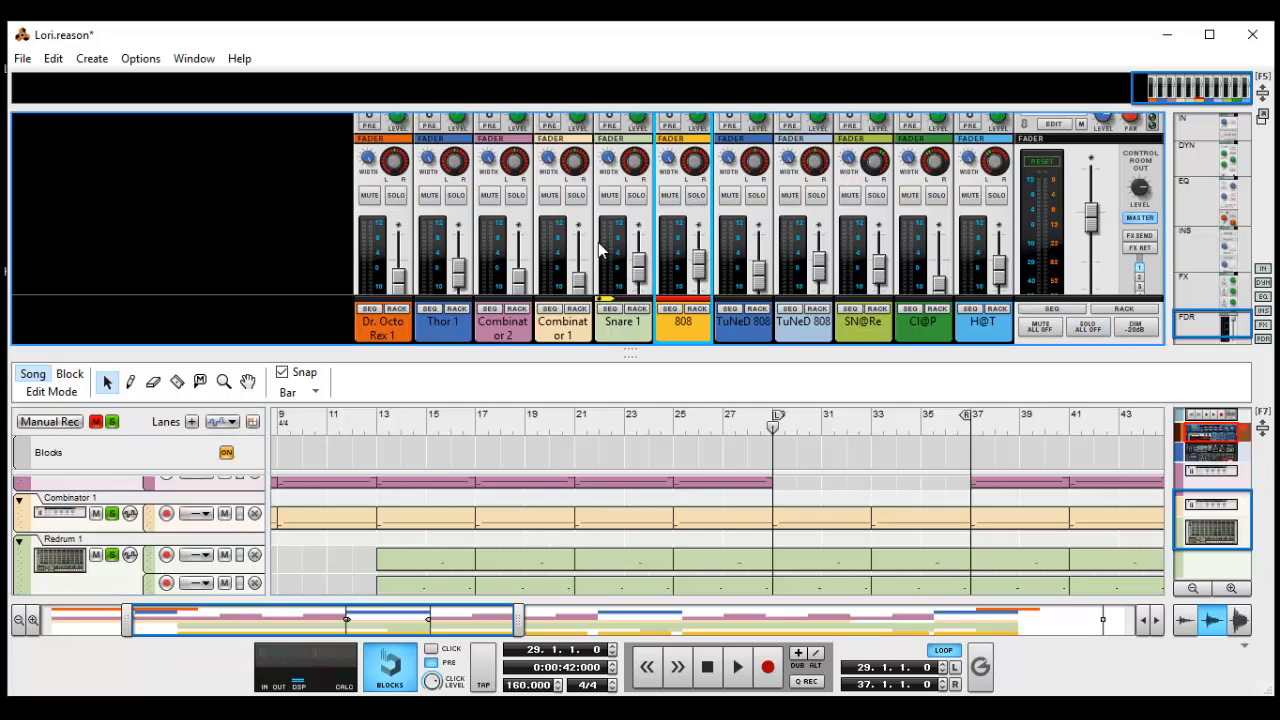
pyautogui.click(579, 197)
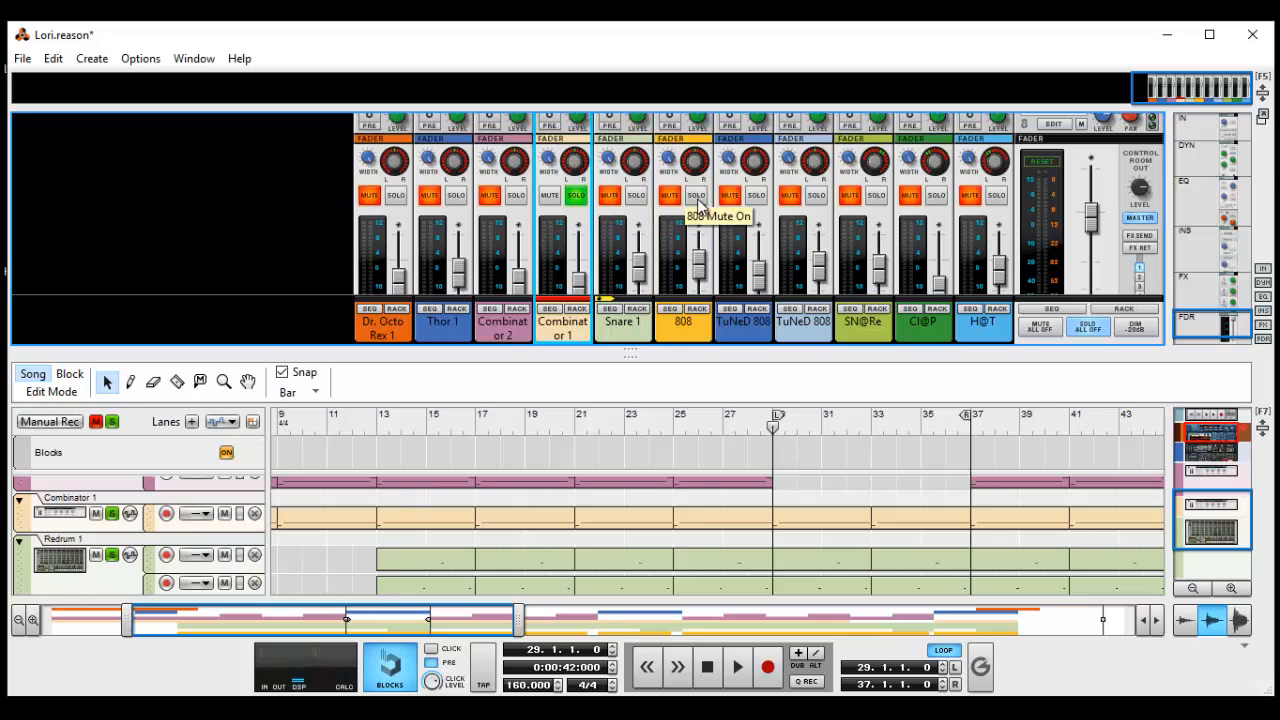
pyautogui.click(697, 196)
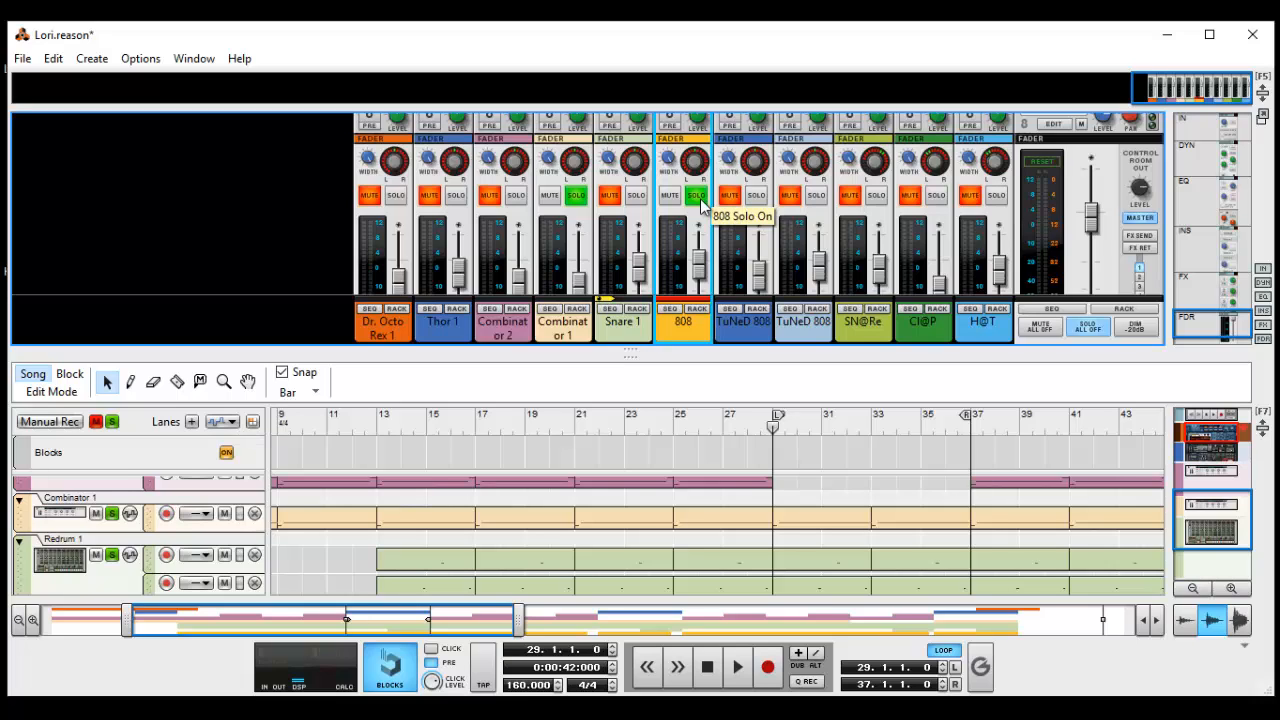
# Enlarge the mixer area over the sequencer and start playback of the loop
pyautogui.scroll(-1, 703, 205)
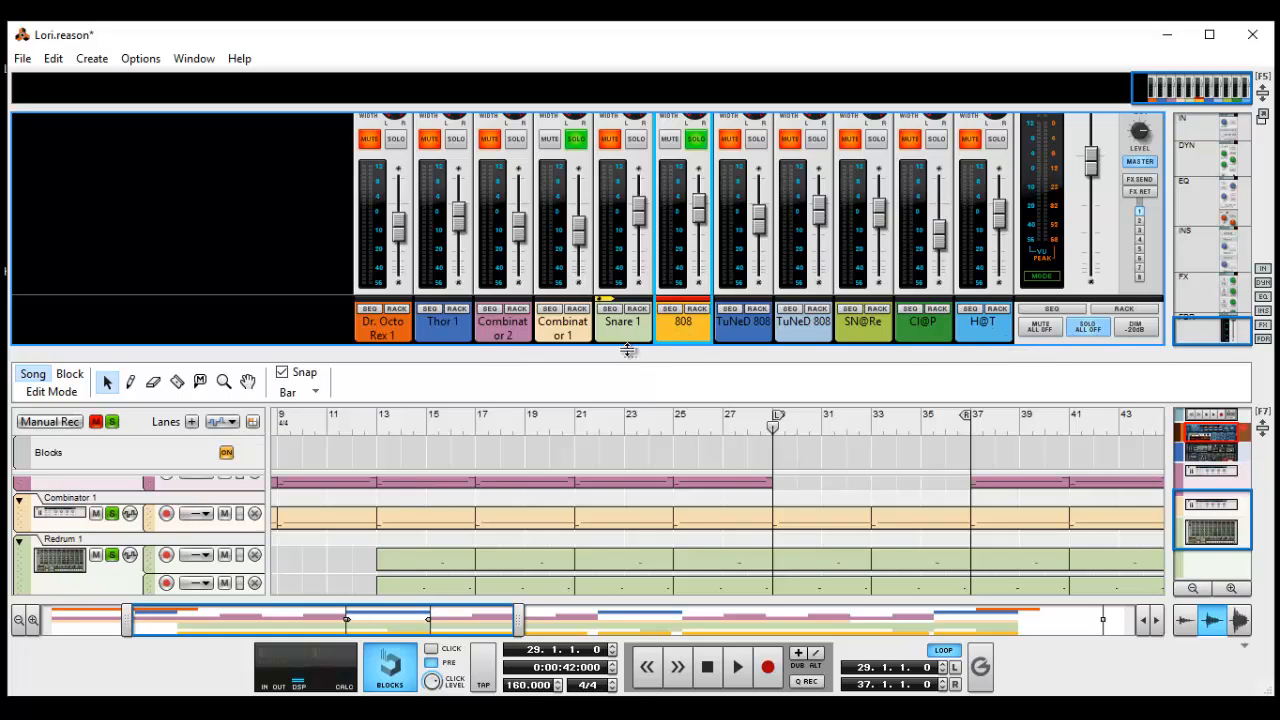
pyautogui.moveTo(628, 350); pyautogui.dragTo(580, 550)
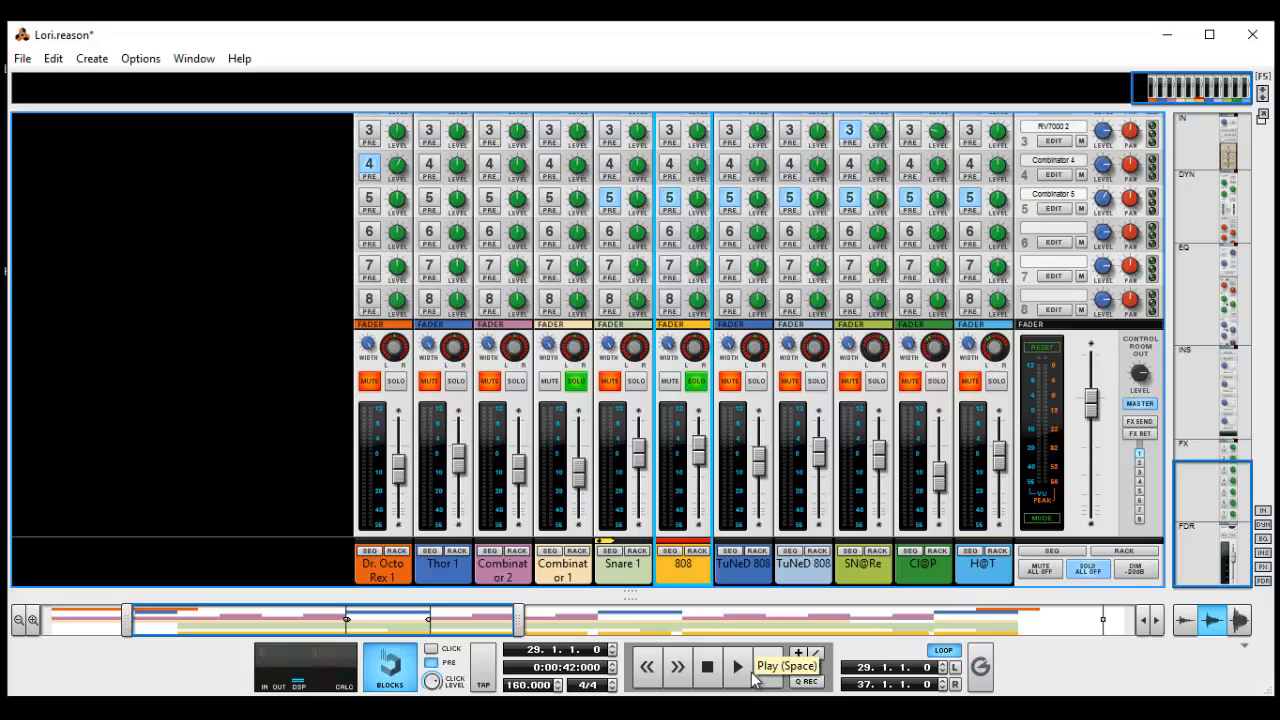
pyautogui.click(737, 667)
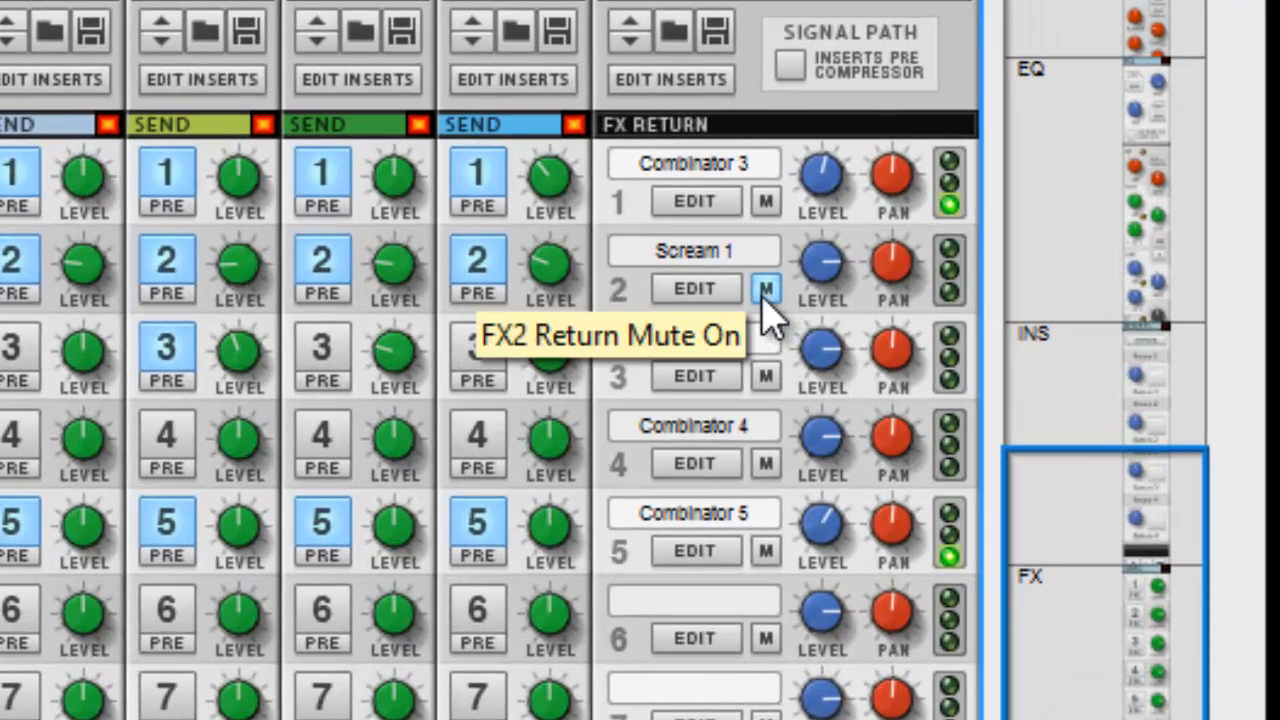
# Compare the soloed Combinator 1 and 808 with and without Scream 1 by toggling its return mute, leaving the return unmuted
pyautogui.click(765, 289)
pyautogui.click(763, 298)
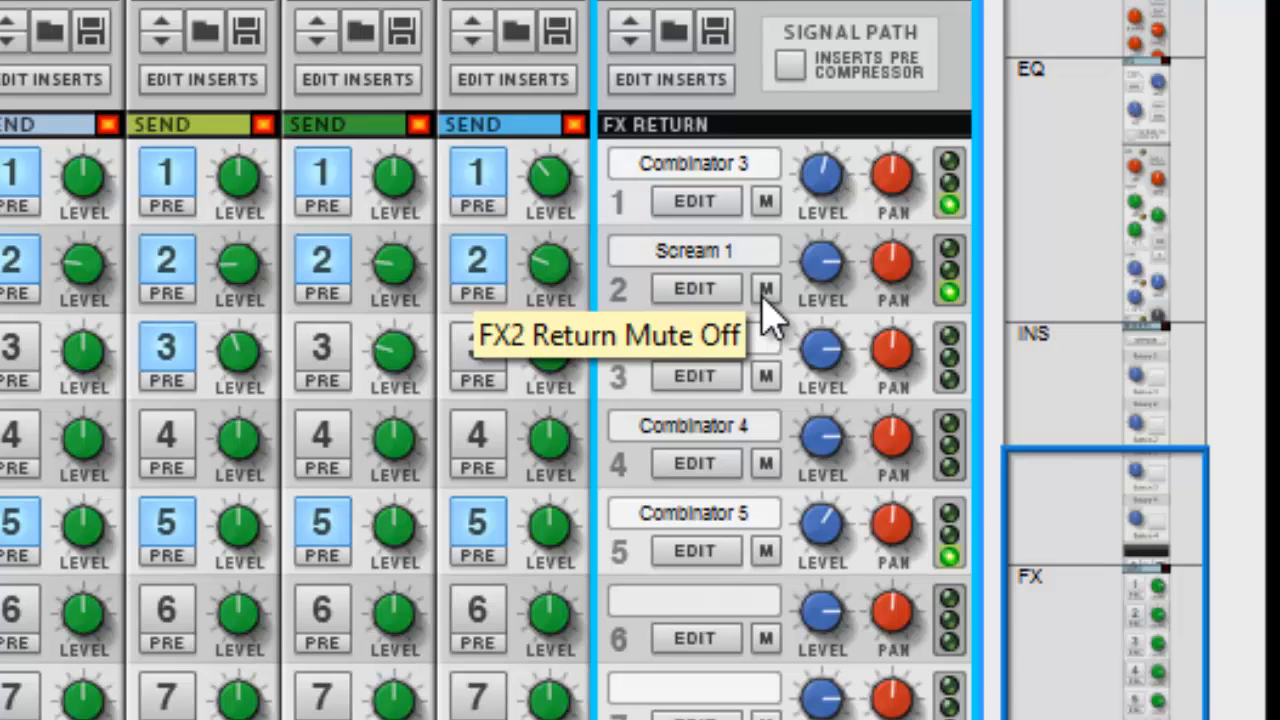
pyautogui.click(765, 289)
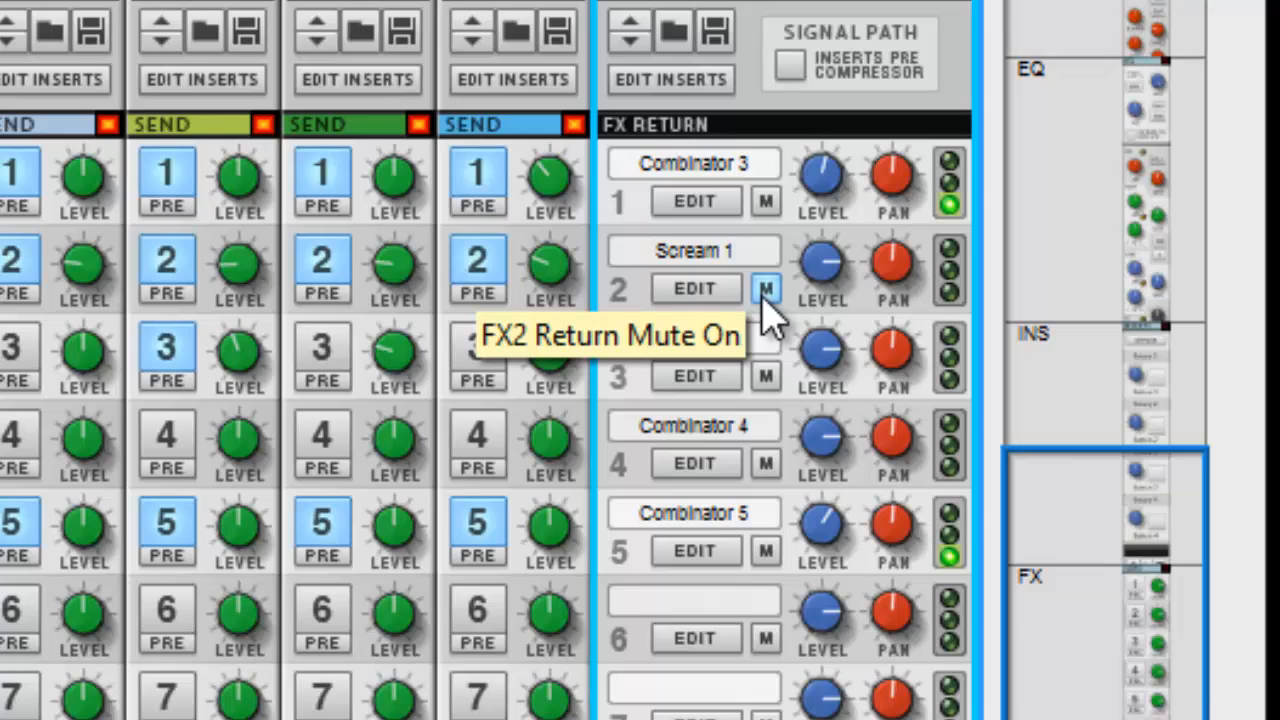
pyautogui.click(765, 291)
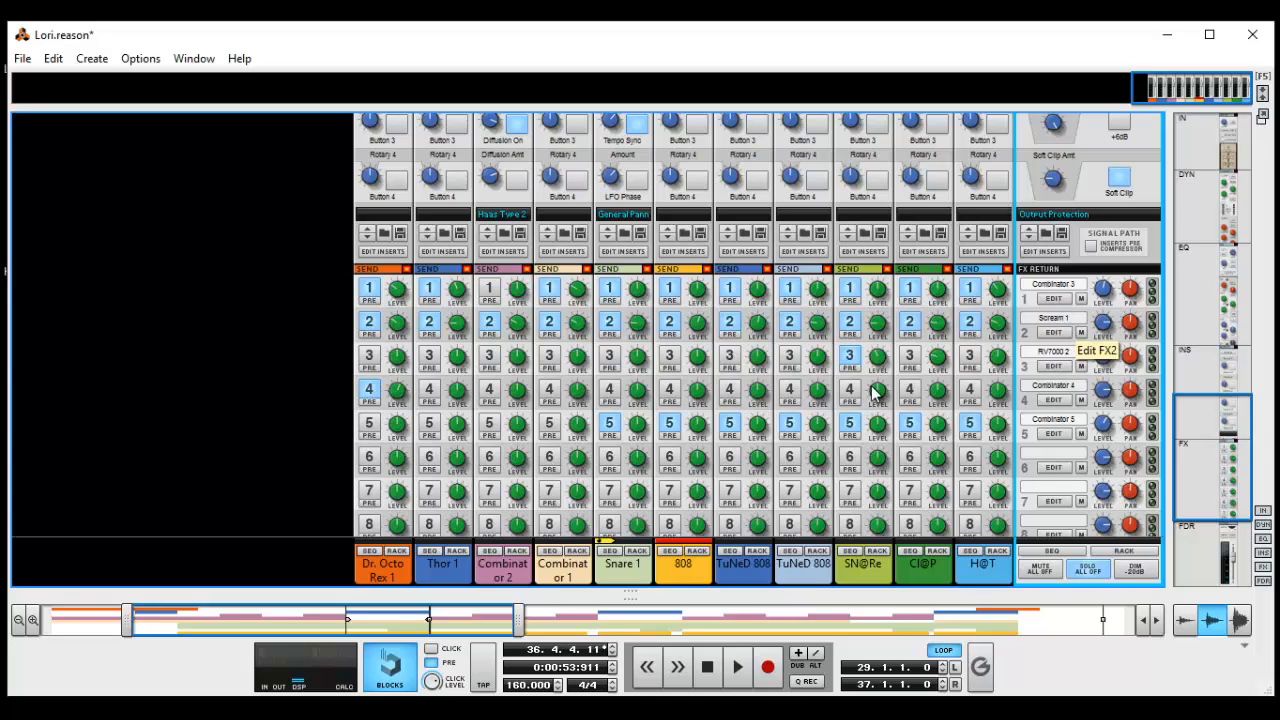
# Set the 808 channel's FX2 send level to -3.93 dB, playing the loop while adjusting it
pyautogui.click(703, 330)
pyautogui.moveTo(704, 326); pyautogui.dragTo(710, 324)
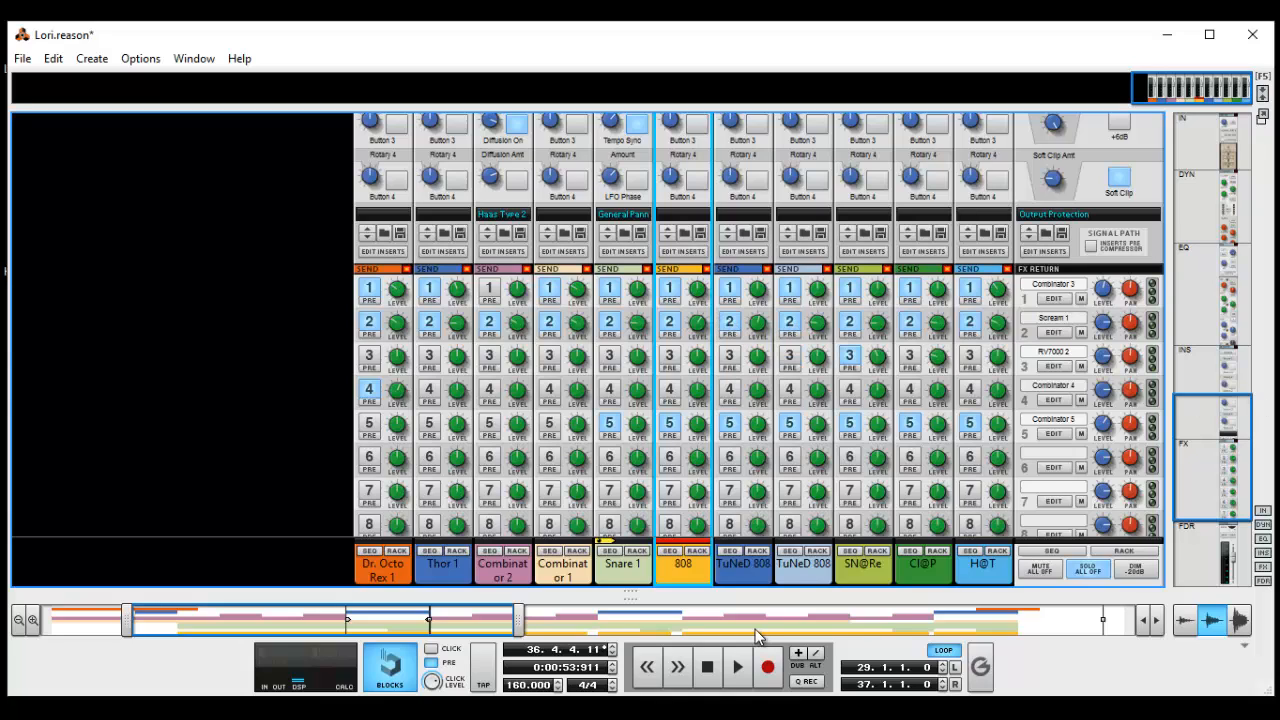
pyautogui.press('space')
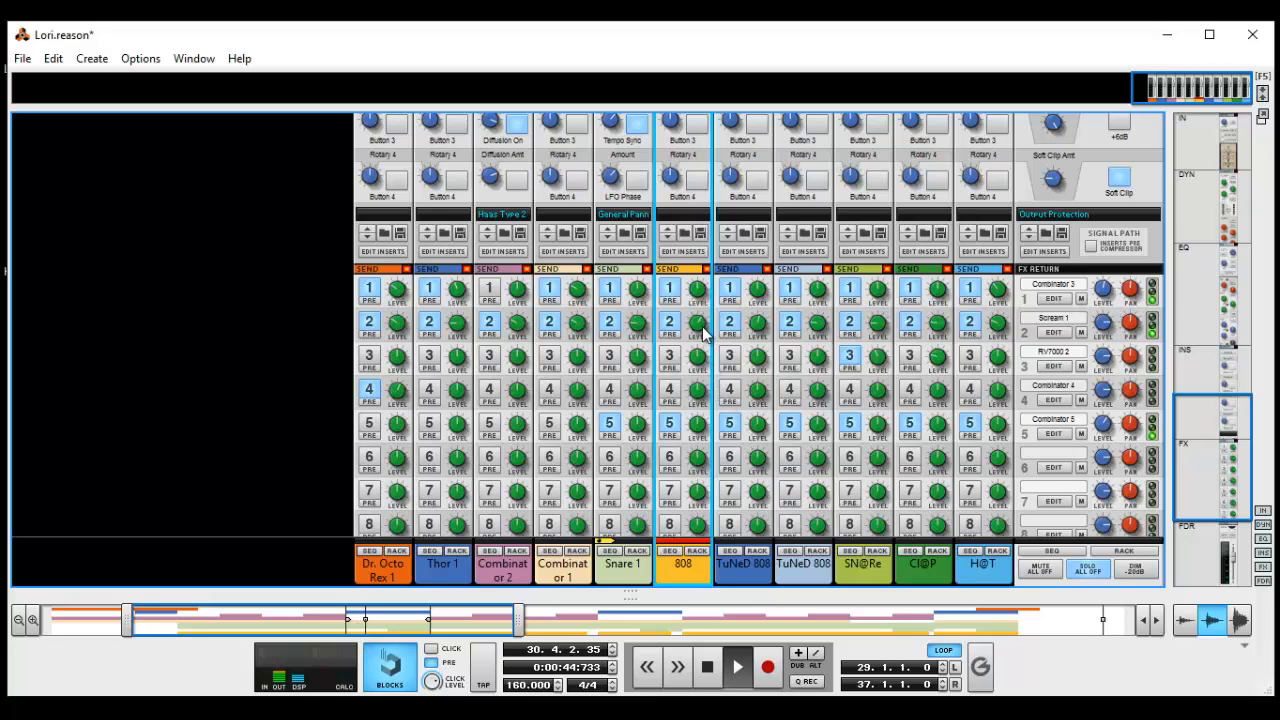
pyautogui.moveTo(702, 326)
pyautogui.moveTo(701, 326)
pyautogui.mouseDown()
pyautogui.moveTo(718, 296)
pyautogui.moveTo(716, 308)
pyautogui.mouseUp()
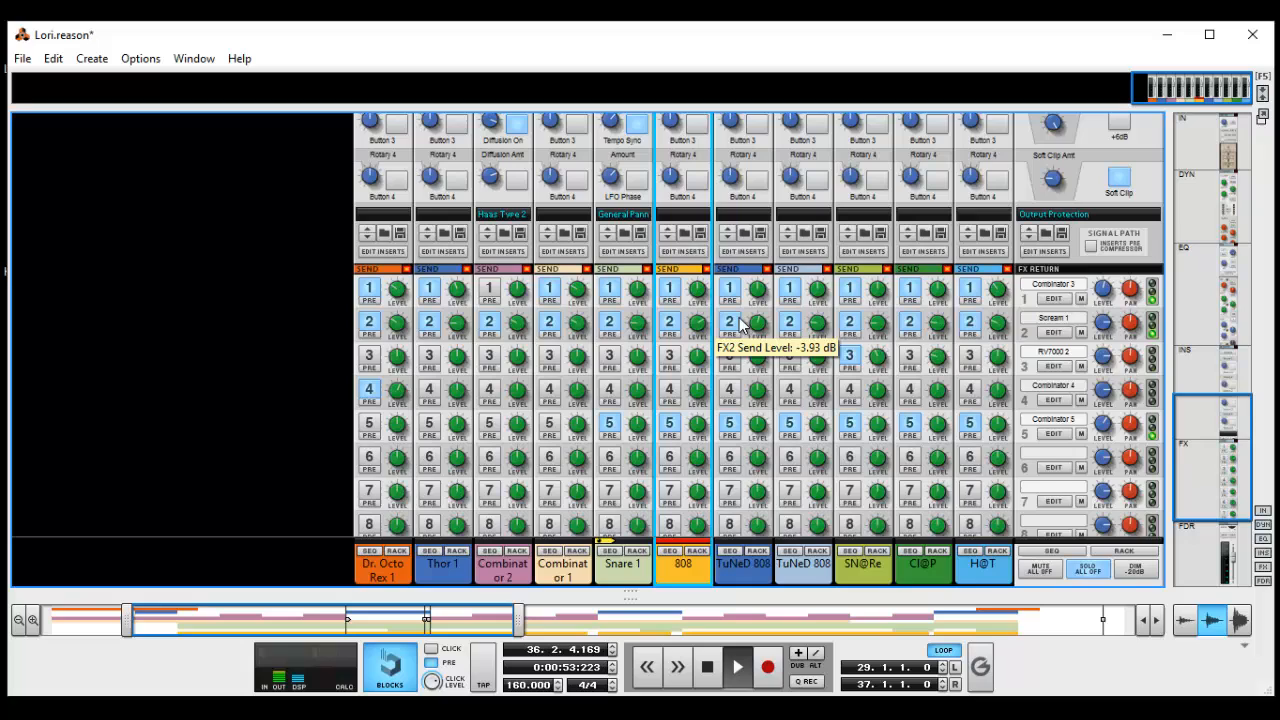
# Mute and unmute the Scream 1 return to judge the adjusted 808 send, and stop playback
pyautogui.click(1081, 333)
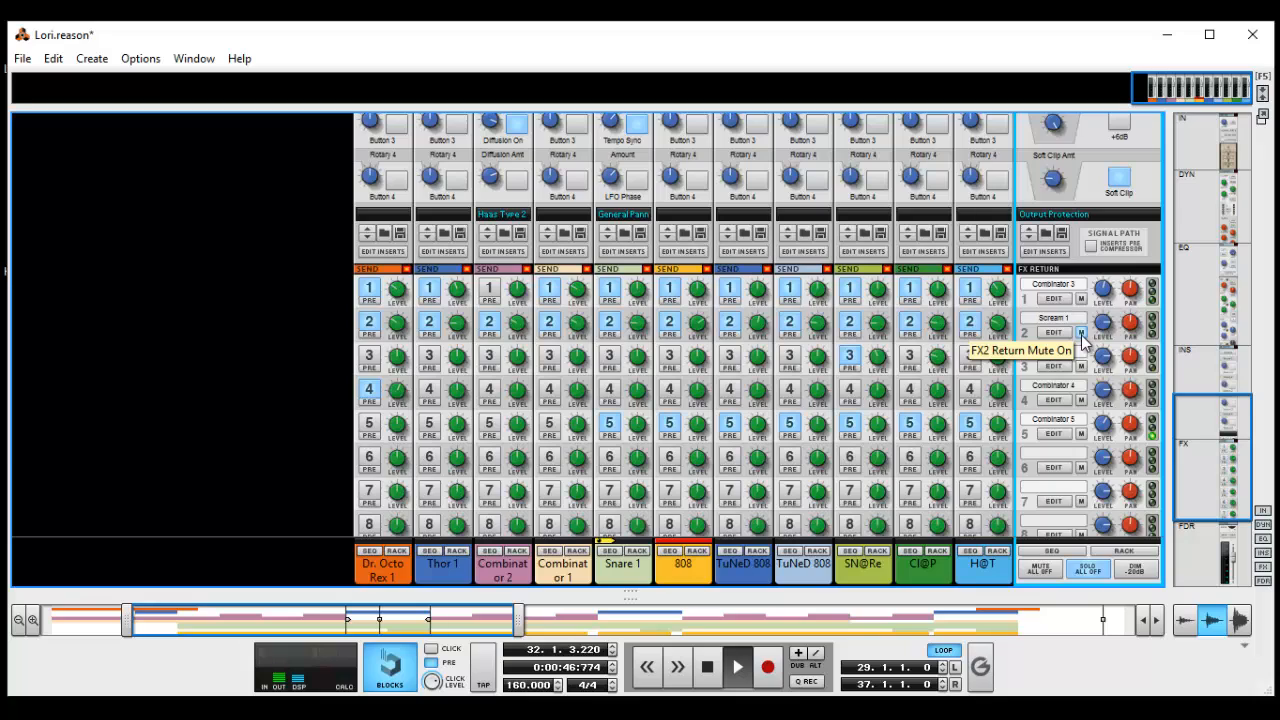
pyautogui.click(1081, 335)
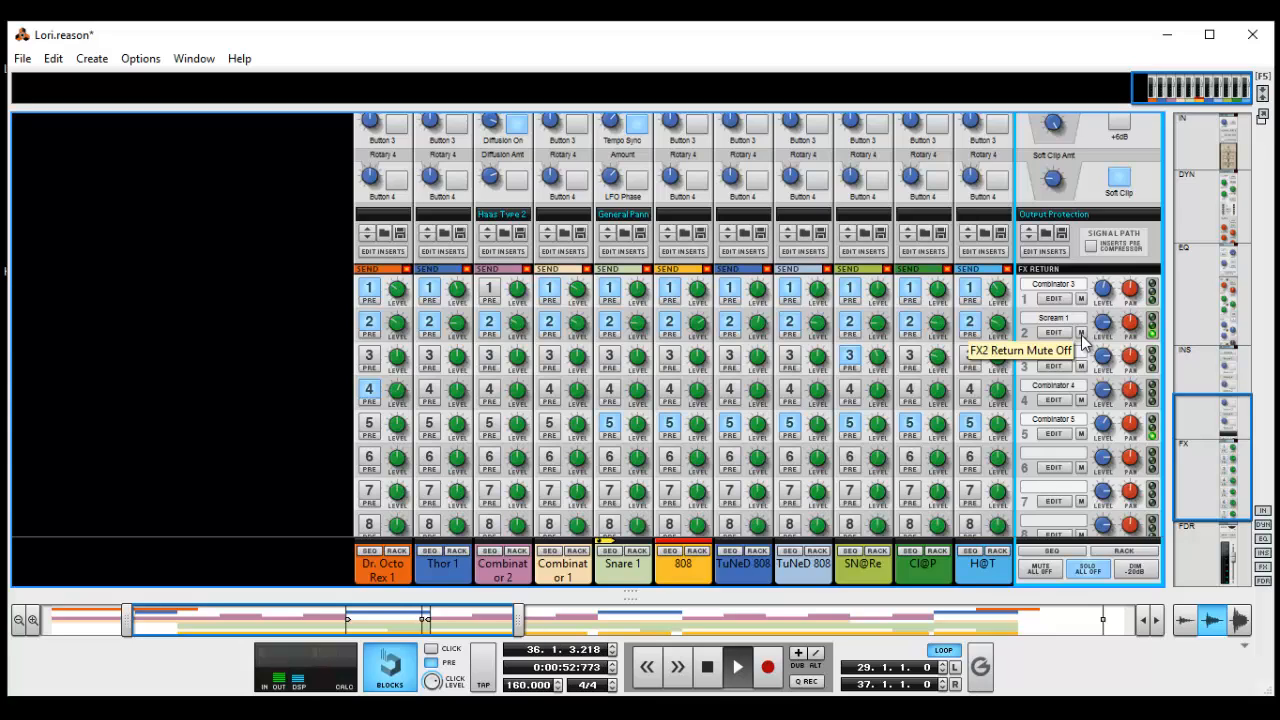
pyautogui.press('space')
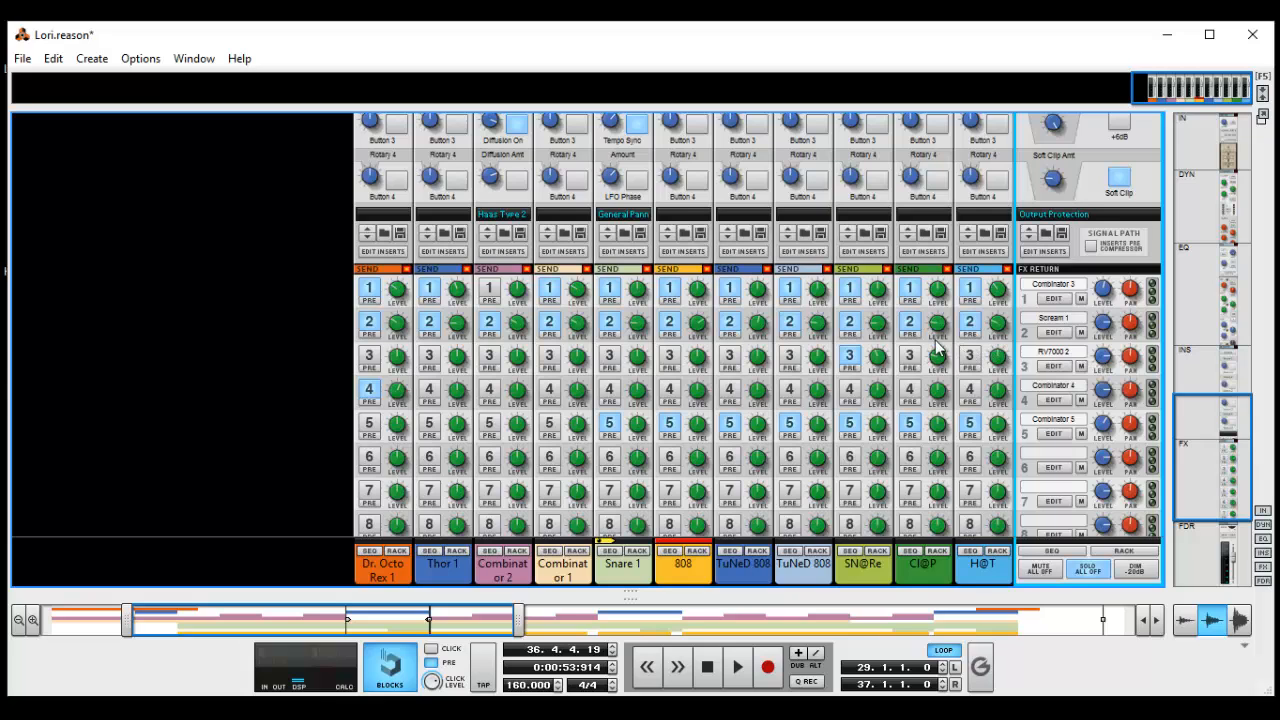
# Review the mixer channels' insert effects and EQ sections, focusing on the 808 channel
pyautogui.scroll(3, 875, 330)
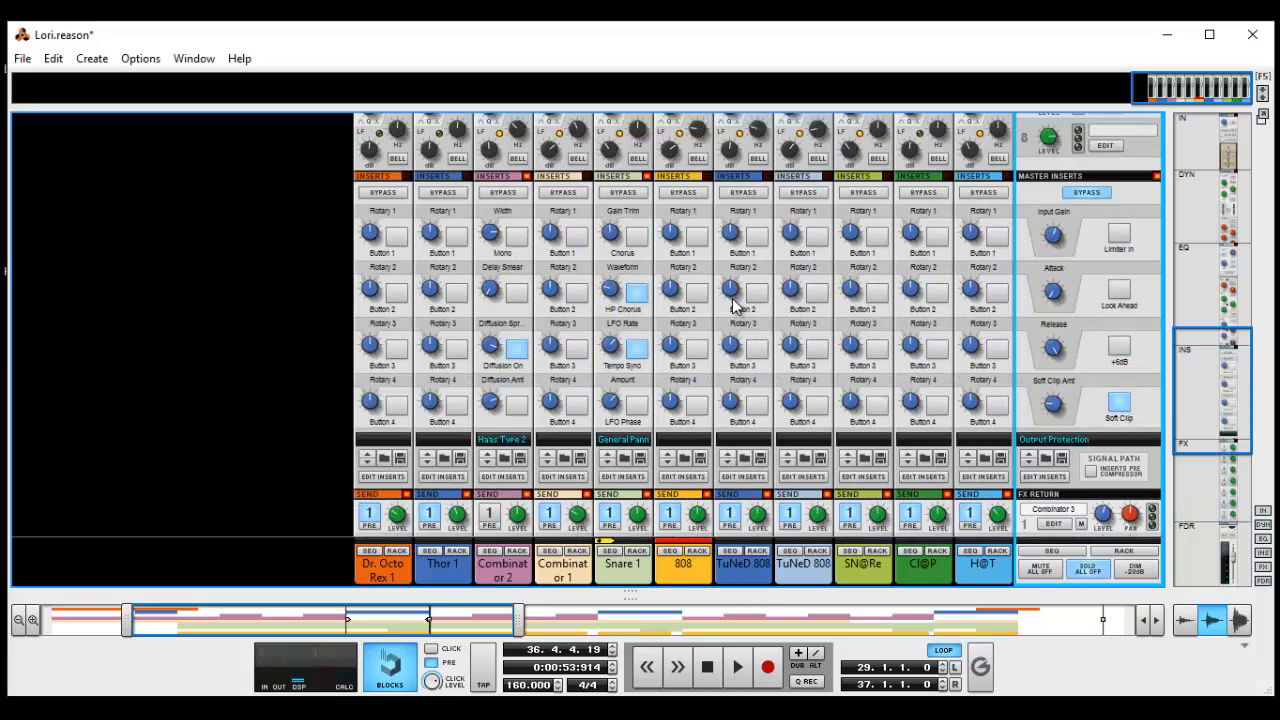
pyautogui.scroll(2, 708, 290)
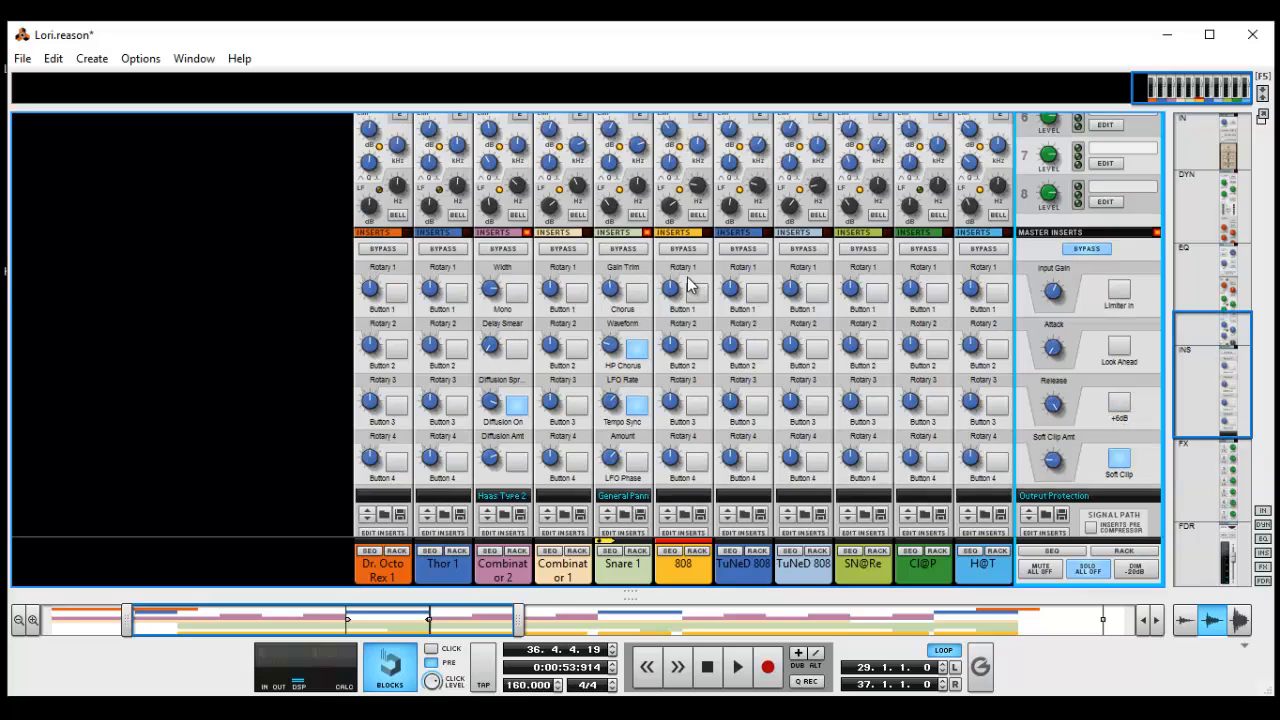
pyautogui.click(703, 192)
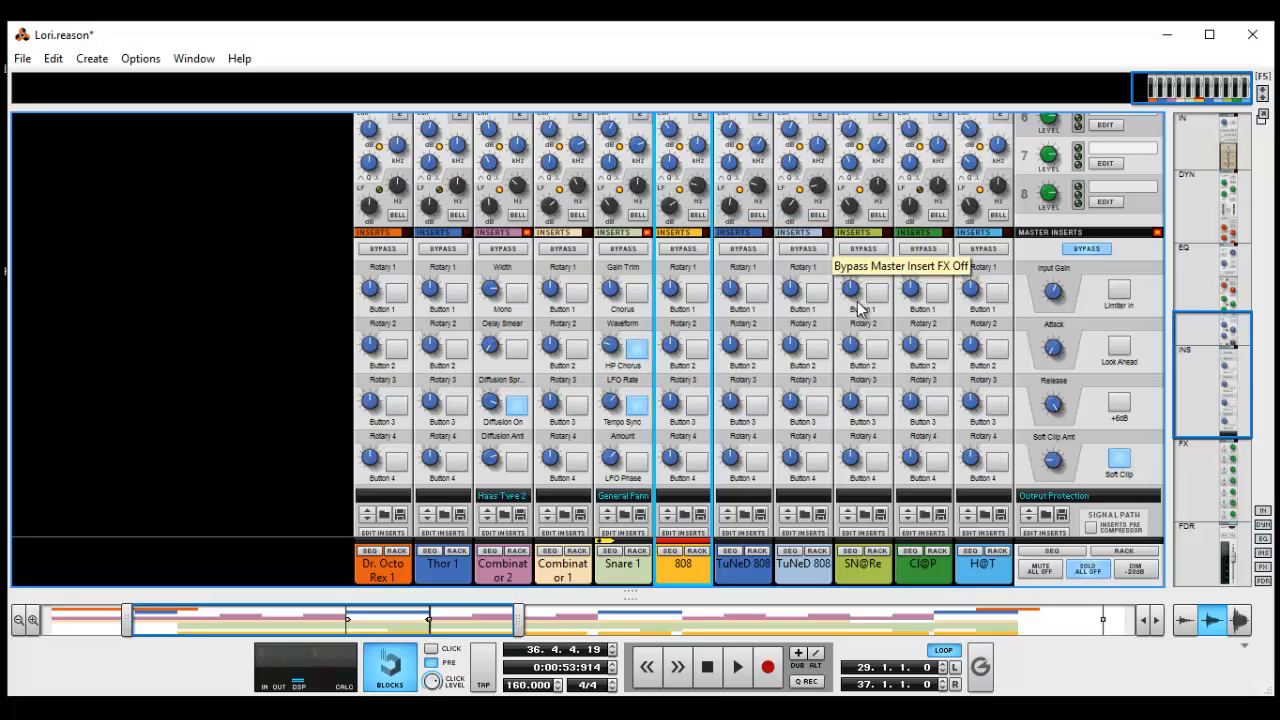
# Turn off all channel solos, play the full mix from the loop start, and select the 808 channel
pyautogui.scroll(-8, 970, 457)
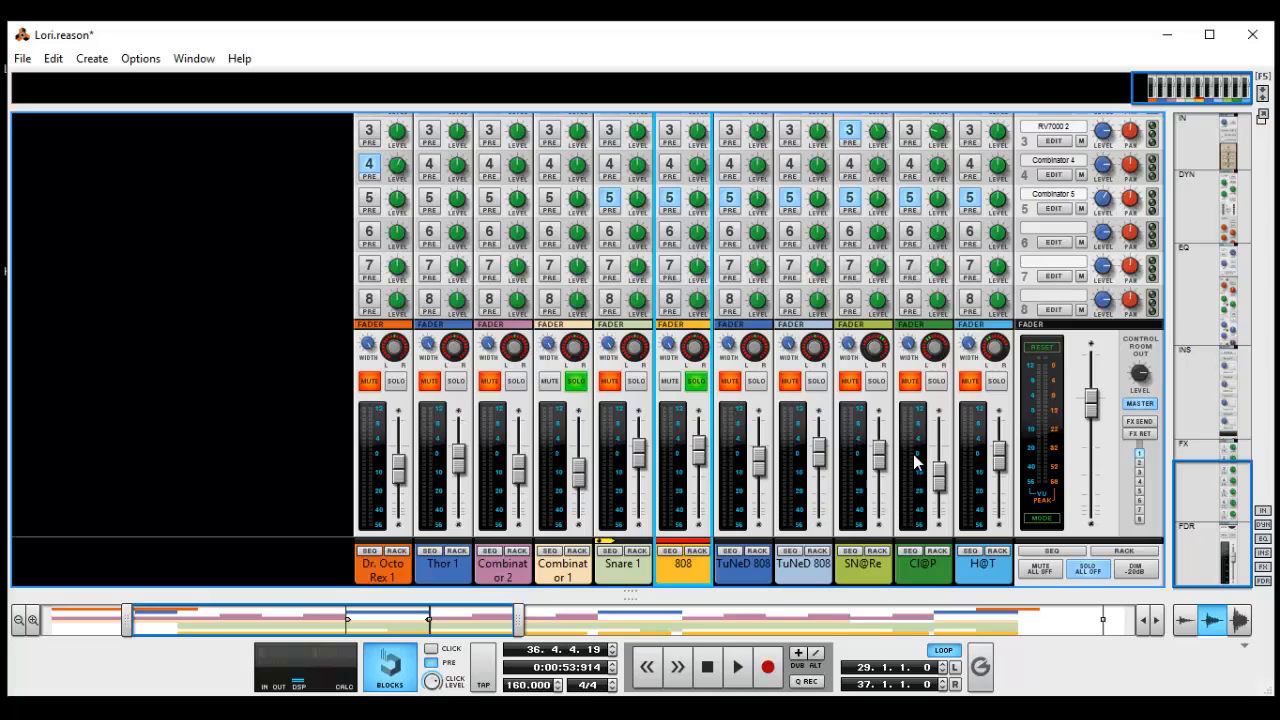
pyautogui.click(1093, 577)
pyautogui.press('space')
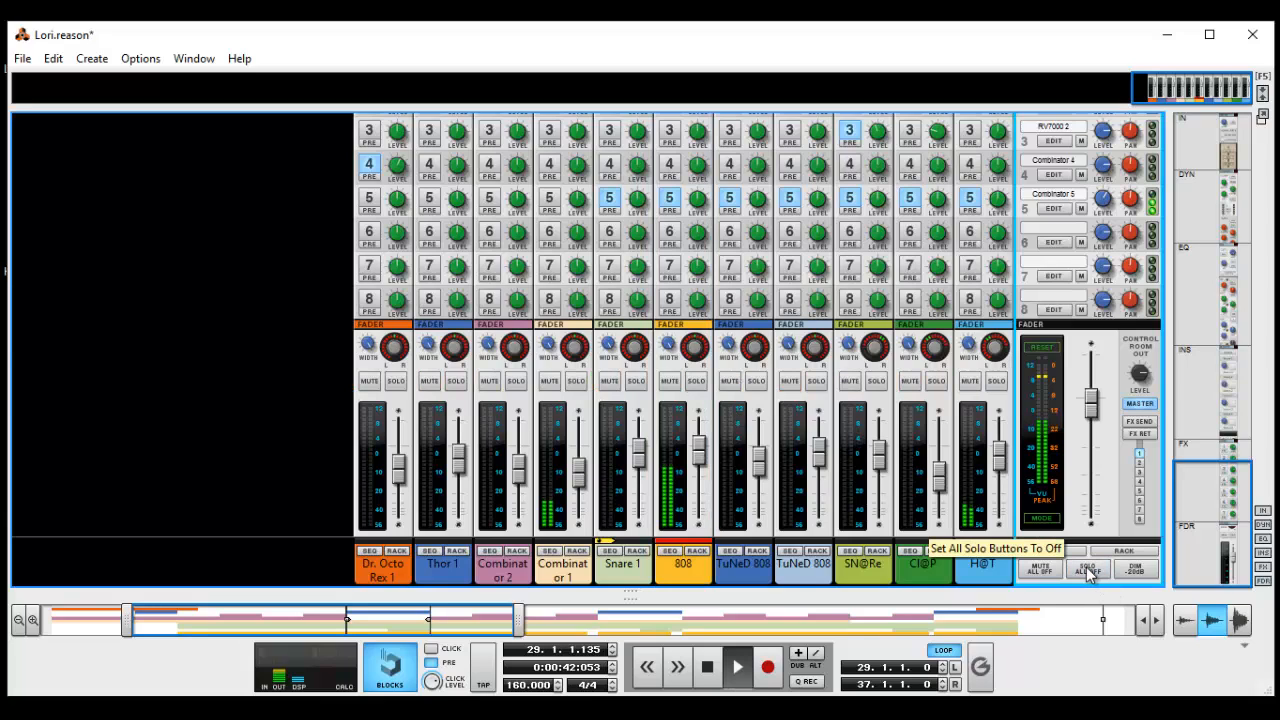
pyautogui.click(700, 455)
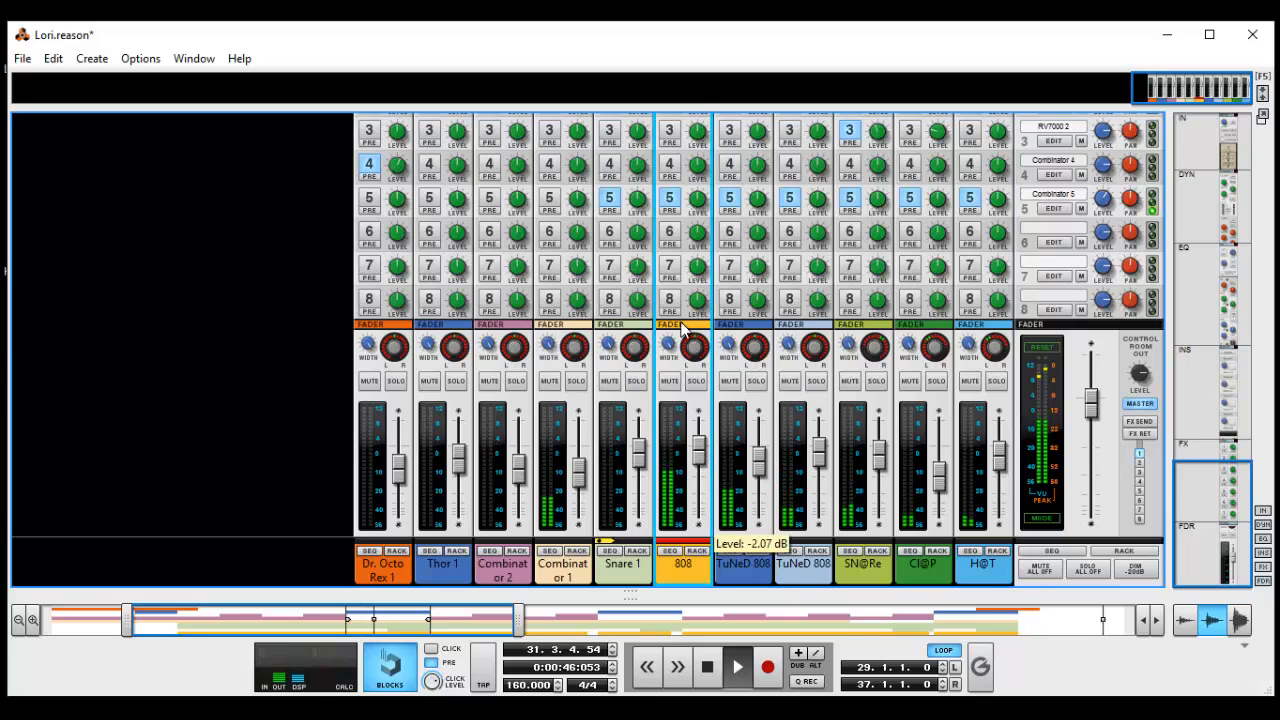
# Compare the full mix with and without the Scream 1 distortion by repeatedly toggling the FX2 return mute
pyautogui.scroll(3, 705, 400)
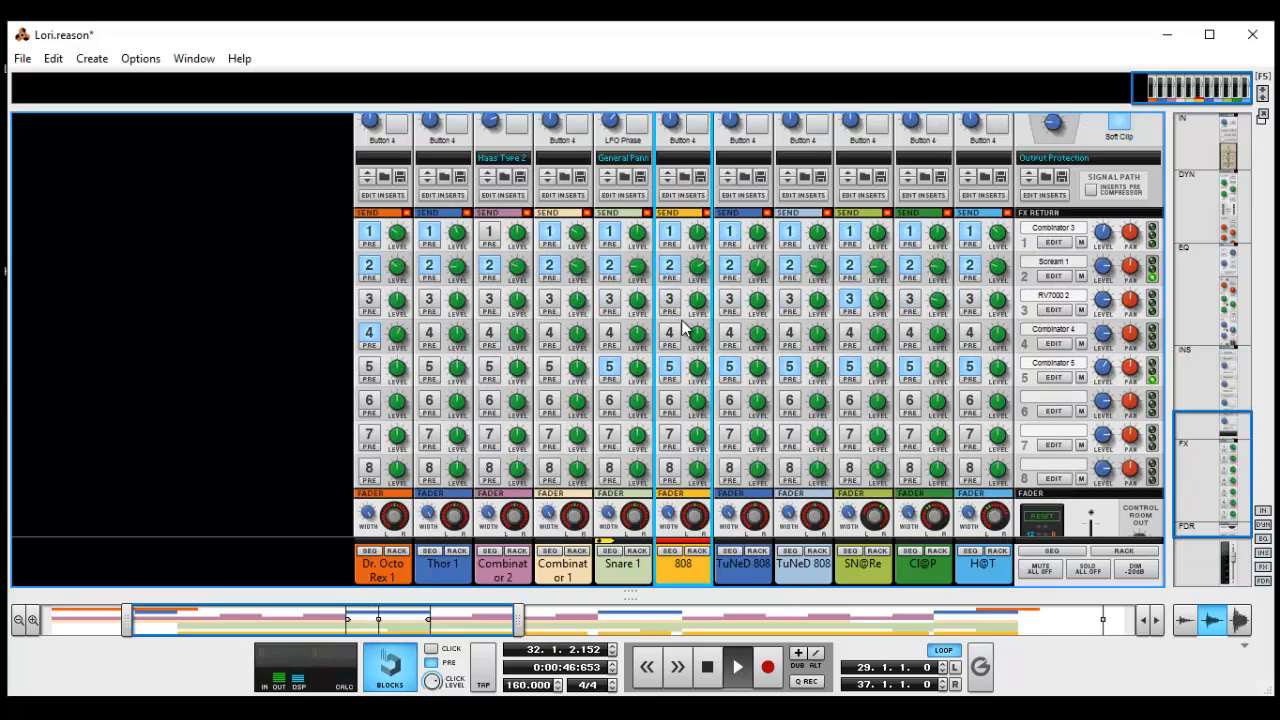
pyautogui.click(1081, 276)
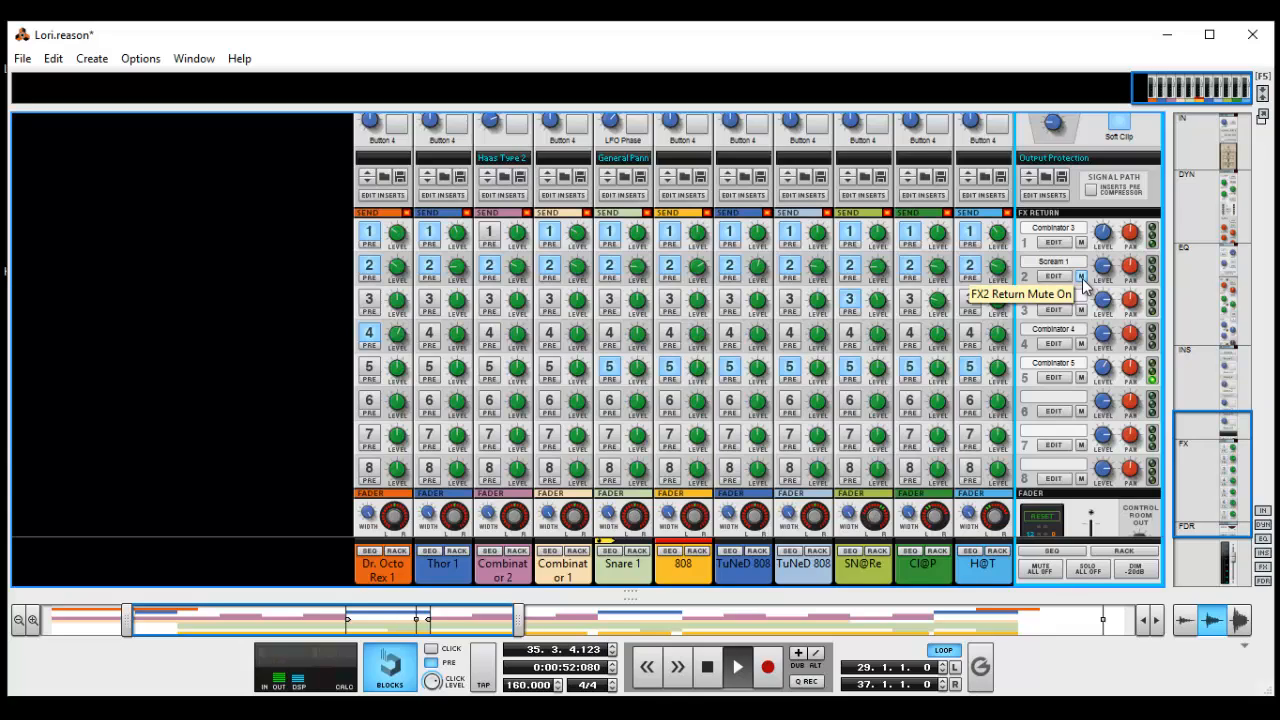
pyautogui.click(1083, 280)
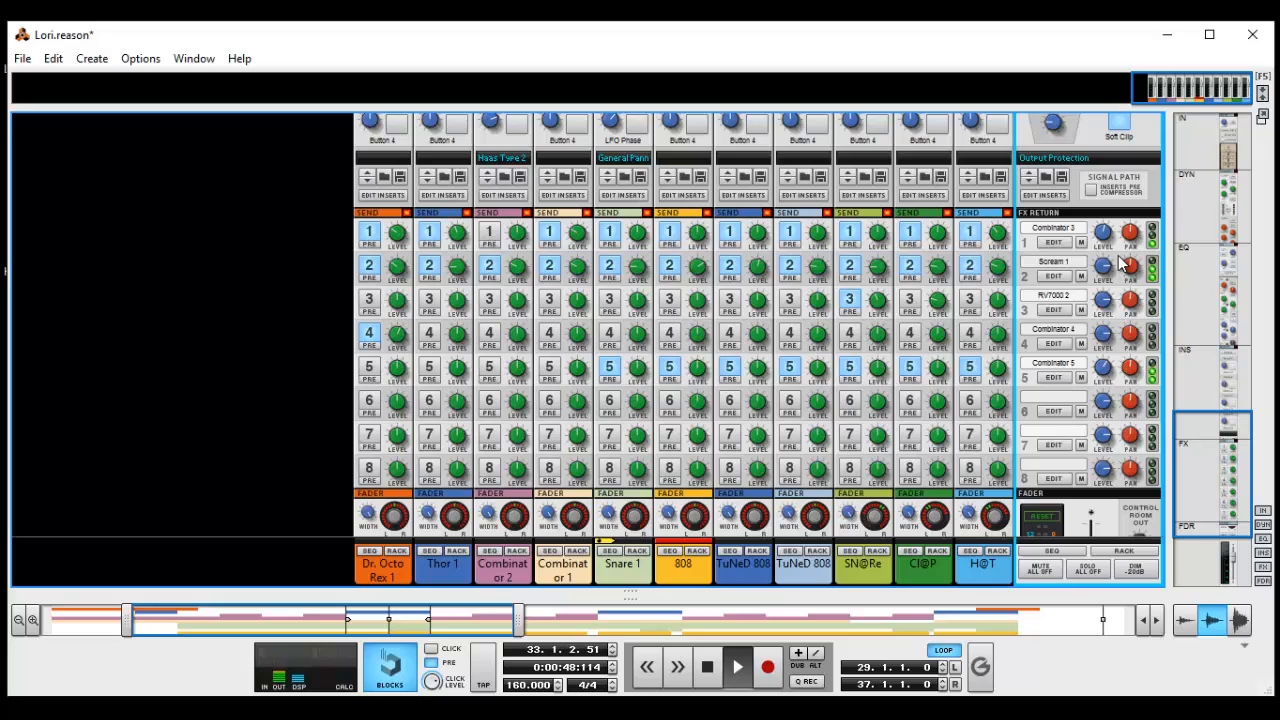
pyautogui.click(1083, 278)
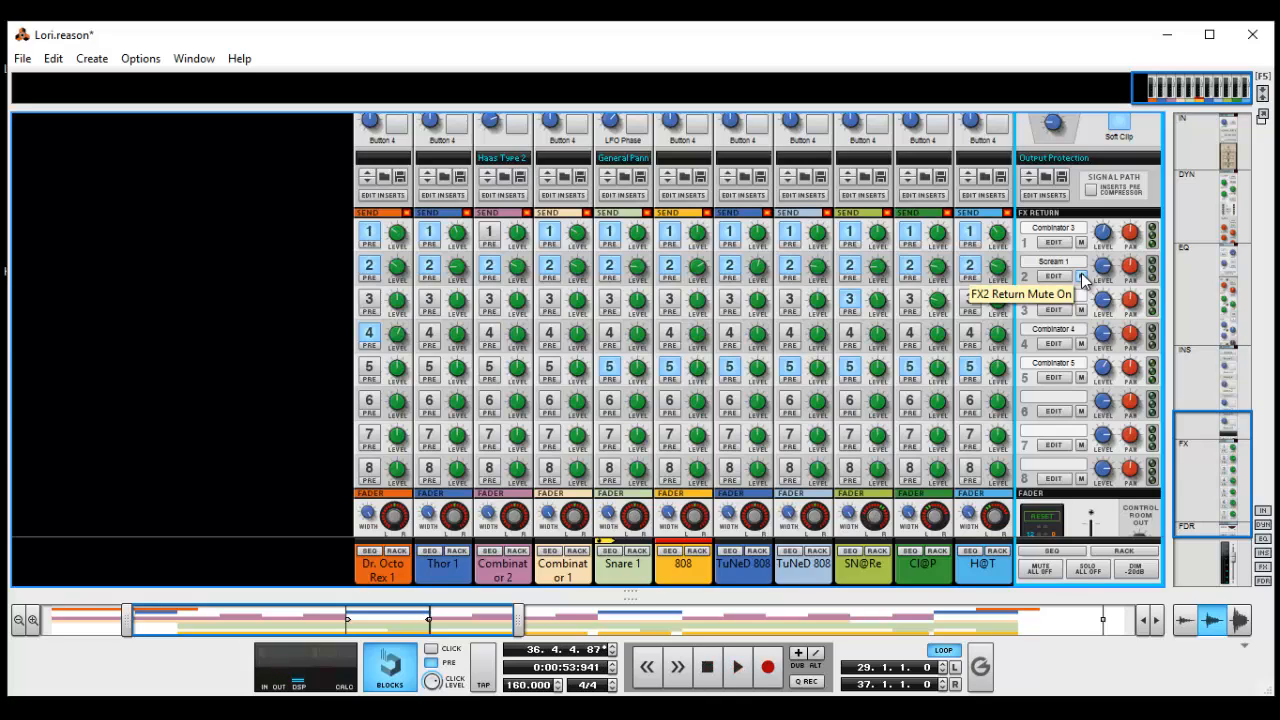
pyautogui.scroll(-3, 645, 405)
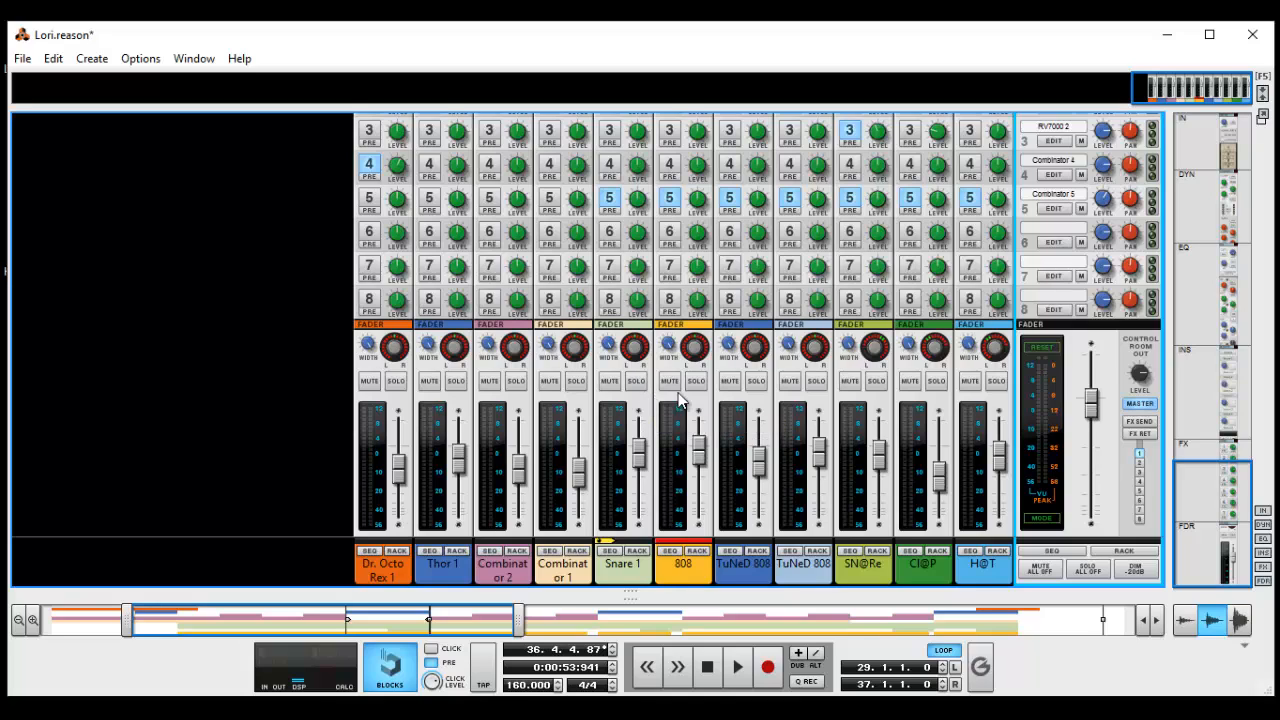
pyautogui.scroll(3, 648, 405)
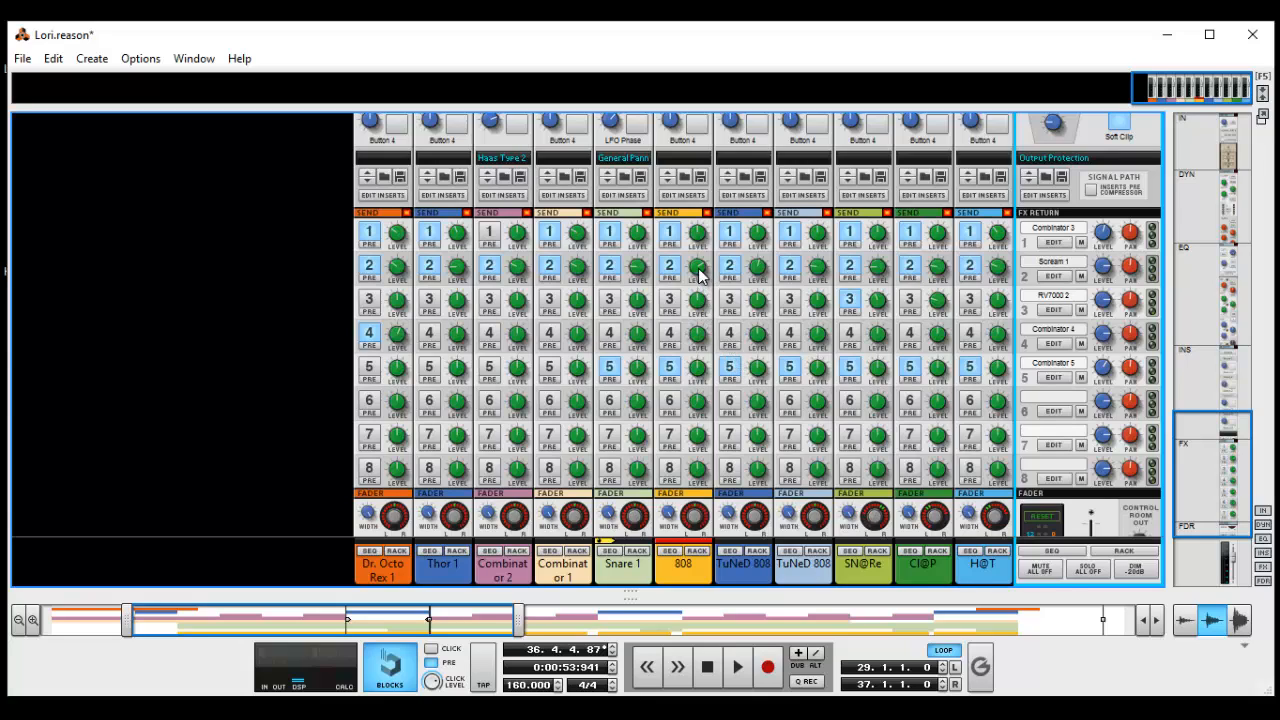
# Mute the Combinator 5 return on FX5 and briefly show the Combinator 3 send effect in the rack before restoring the full mixer view
pyautogui.moveTo(699, 276)
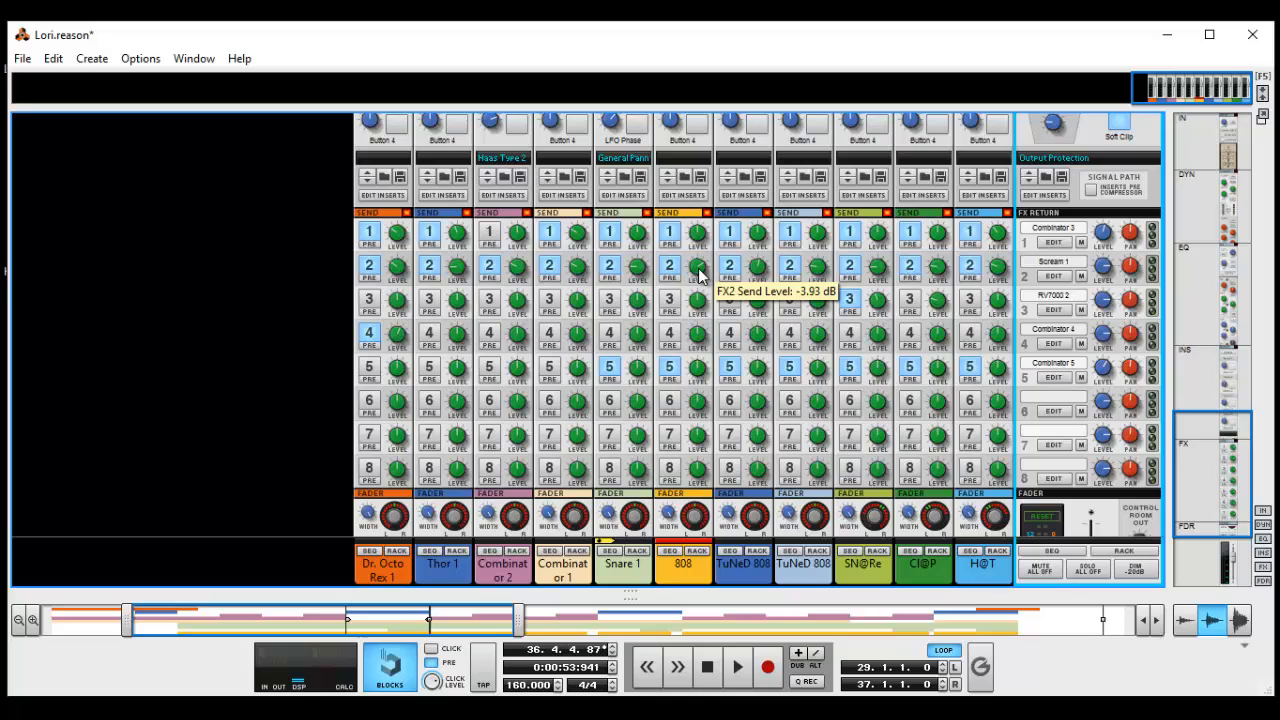
pyautogui.scroll(5, 699, 276)
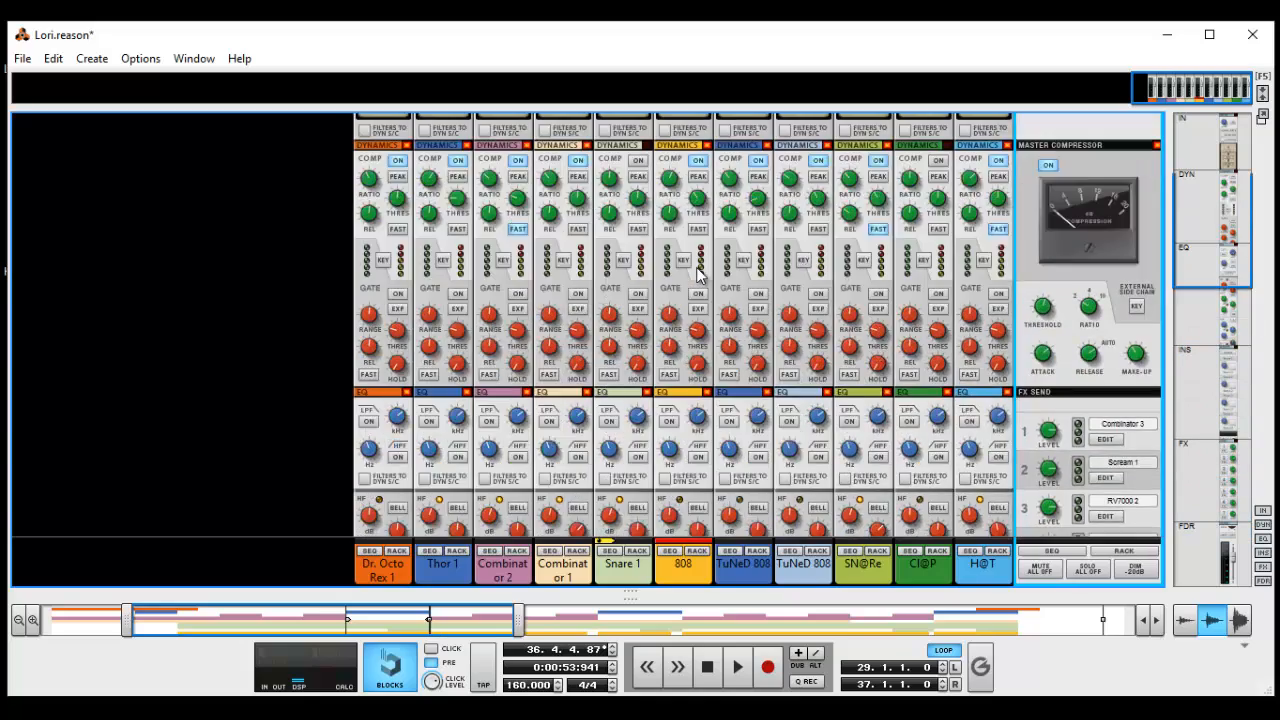
pyautogui.scroll(3, 699, 276)
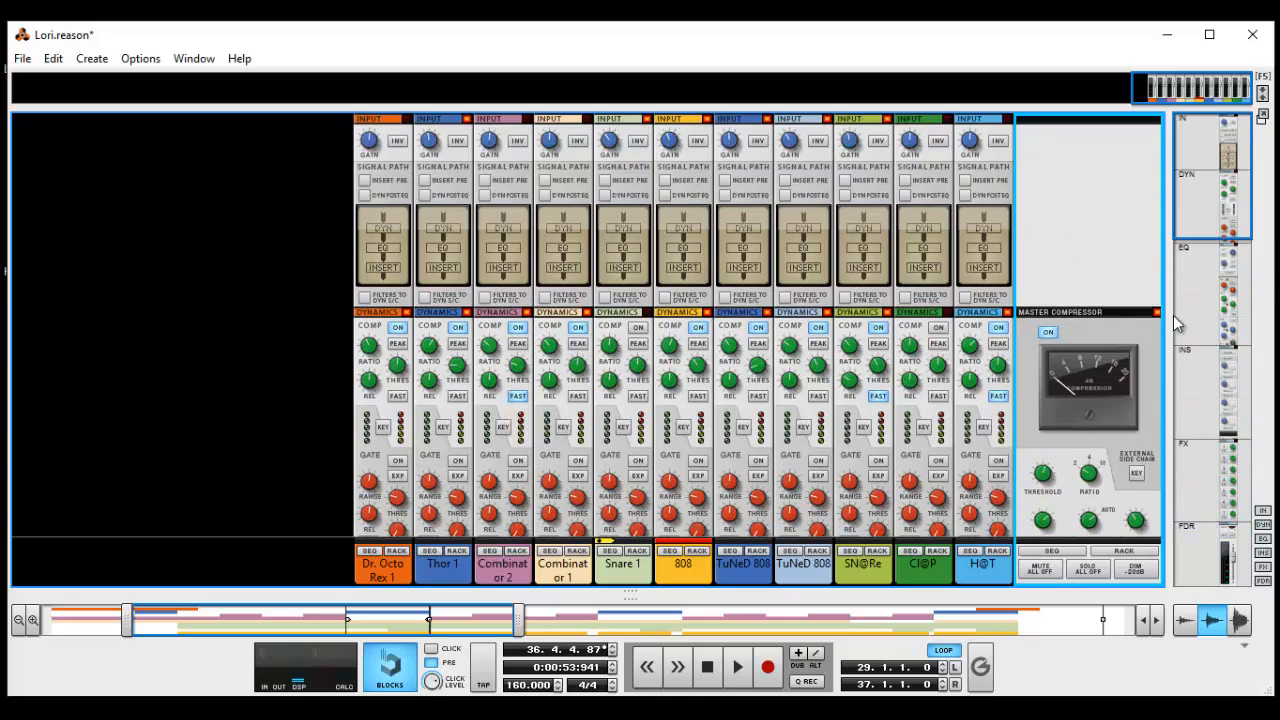
pyautogui.scroll(-8, 1030, 476)
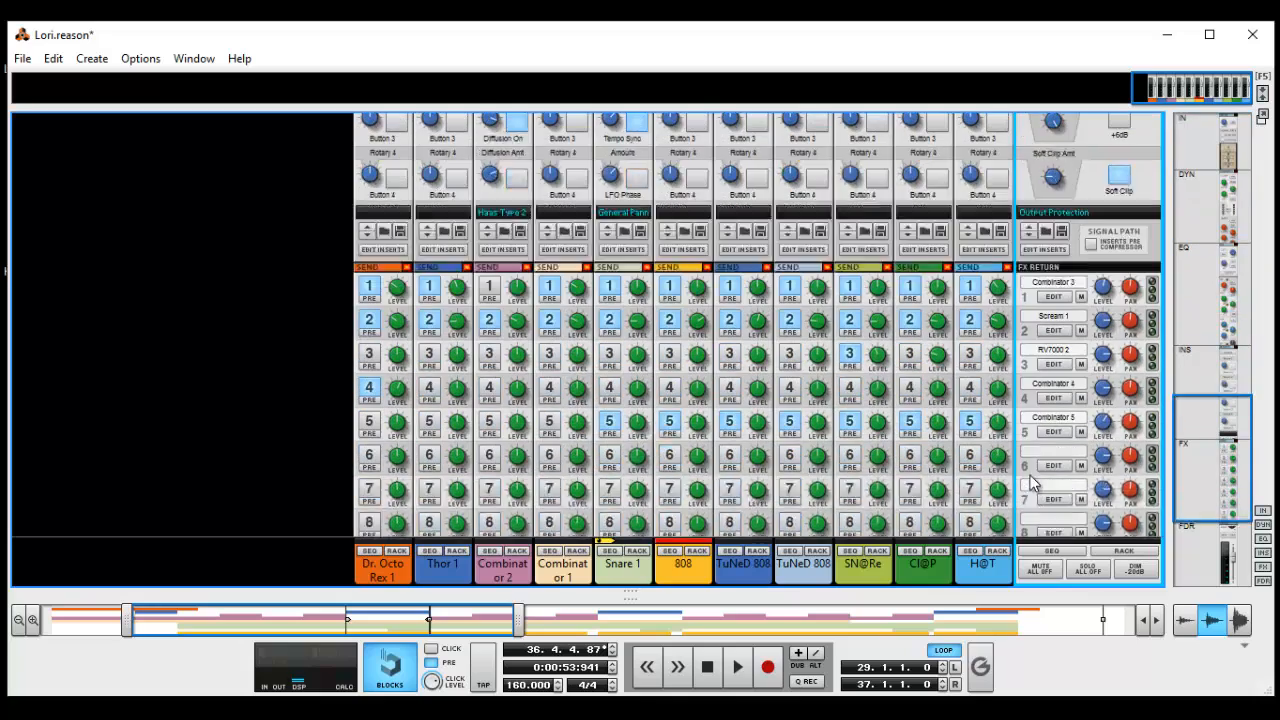
pyautogui.scroll(-1, 1030, 476)
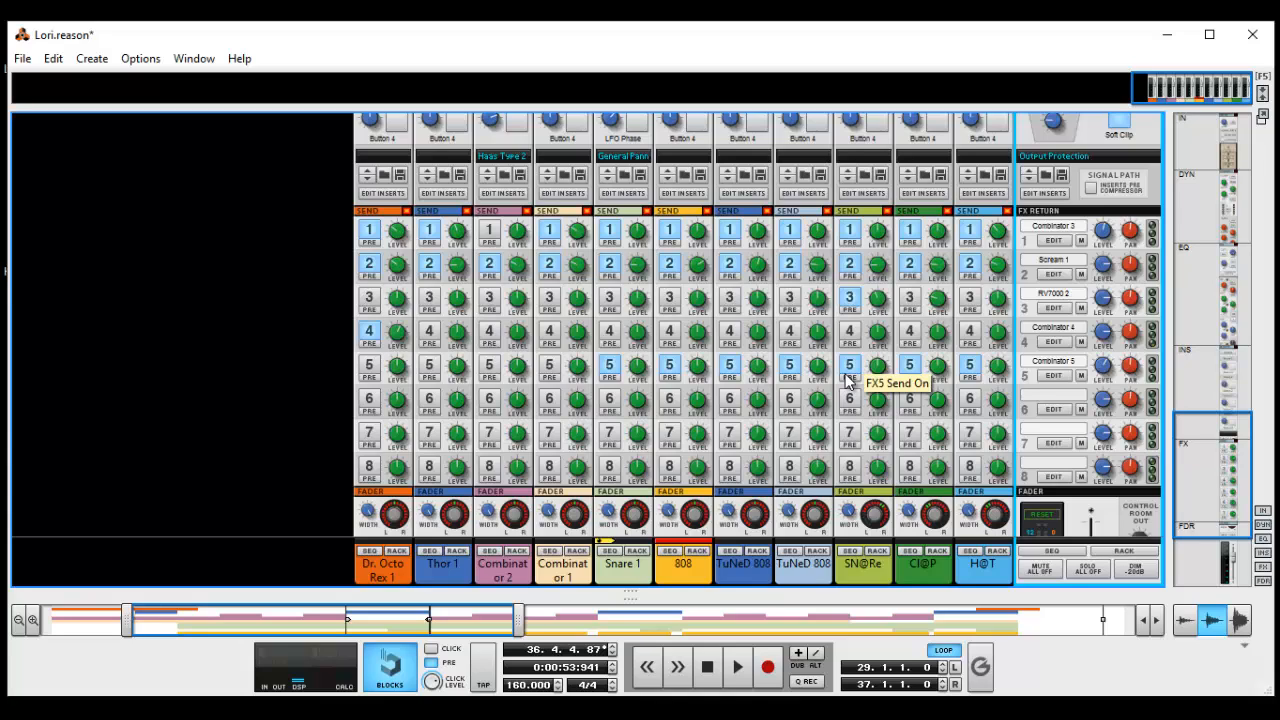
pyautogui.click(1080, 377)
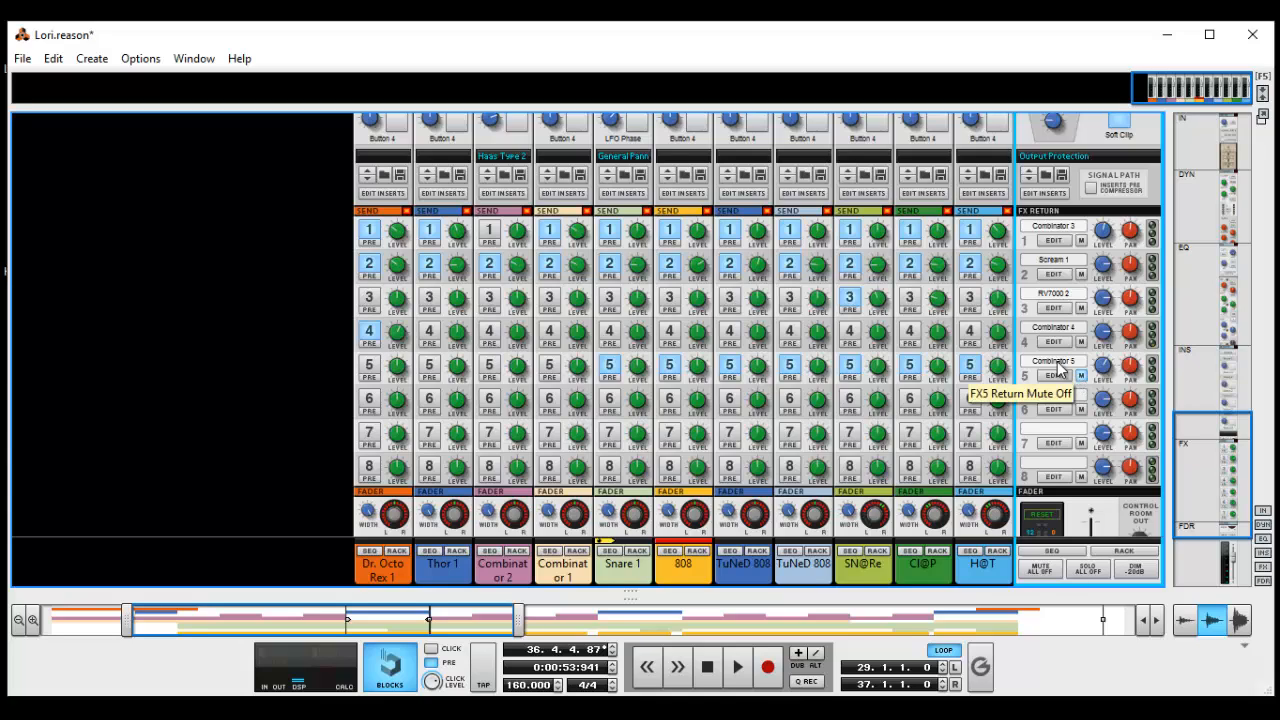
pyautogui.click(1046, 242)
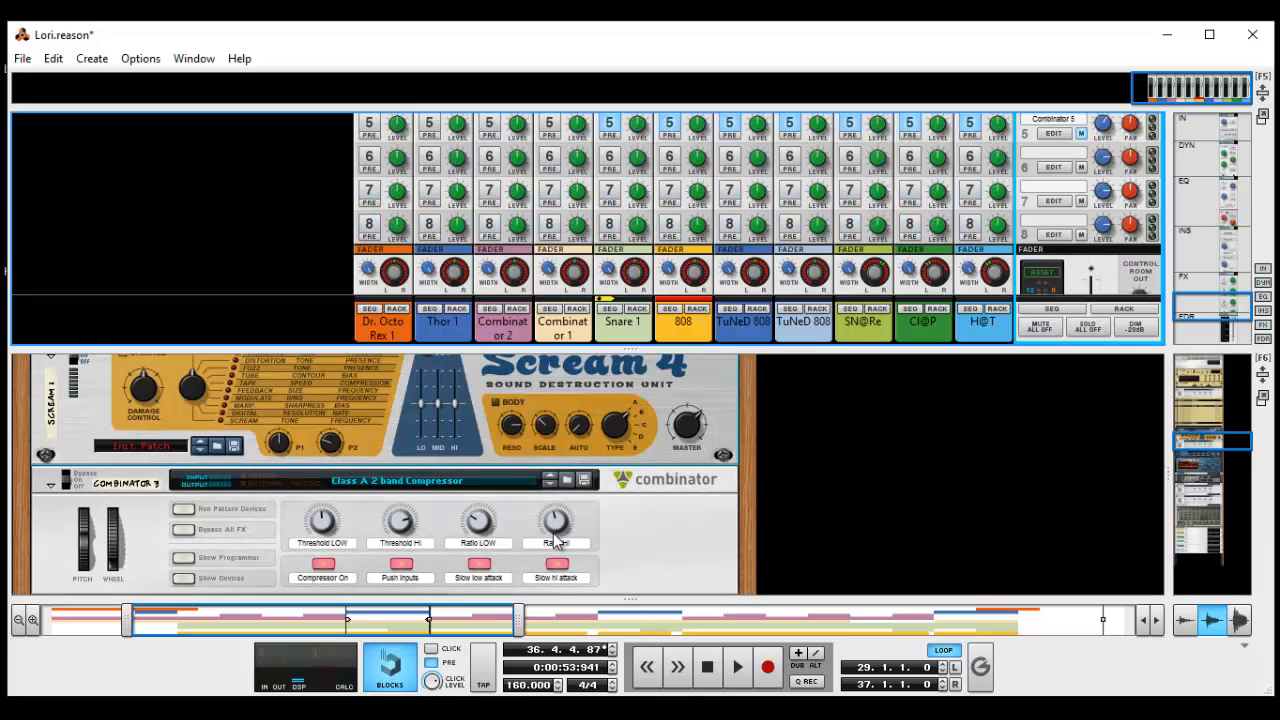
pyautogui.moveTo(605, 354); pyautogui.dragTo(605, 595)
pyautogui.moveTo(1104, 232)
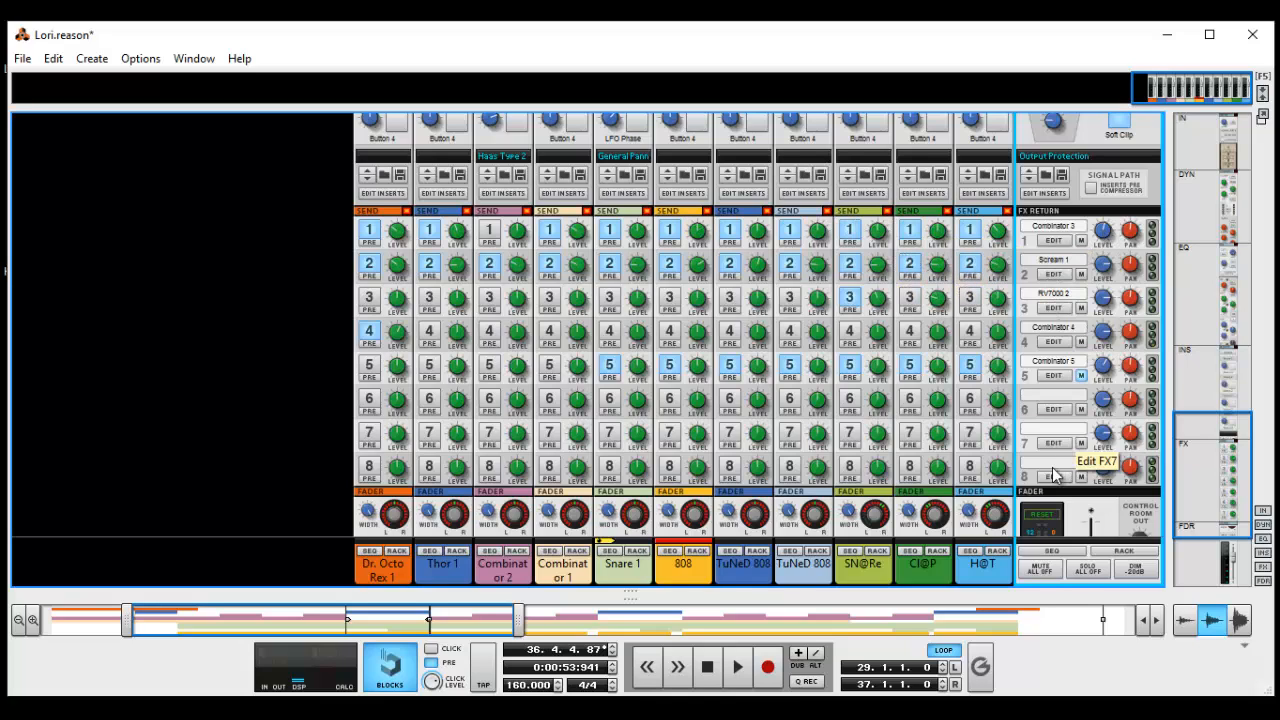
# Solo the 808 and Combinator 1 channels and play them from the loop start
pyautogui.scroll(-3, 1055, 470)
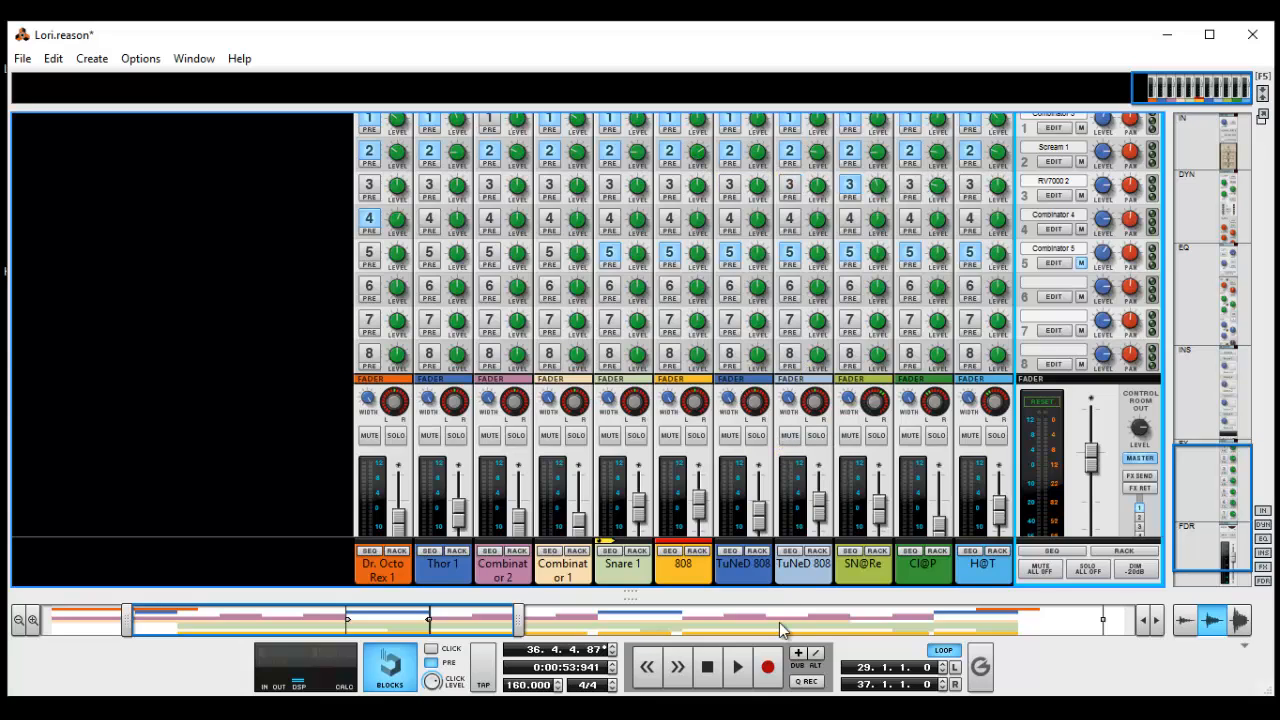
pyautogui.hotkey('shift', 'Return')
pyautogui.click(696, 435)
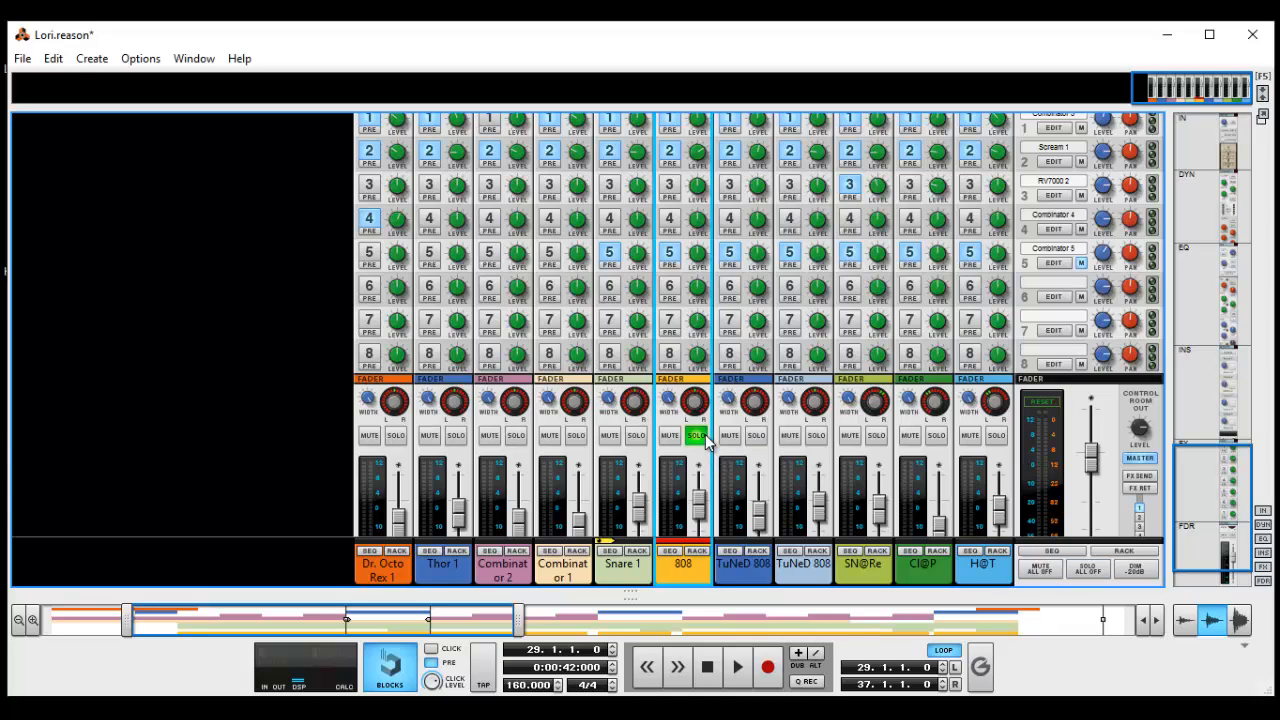
pyautogui.click(576, 435)
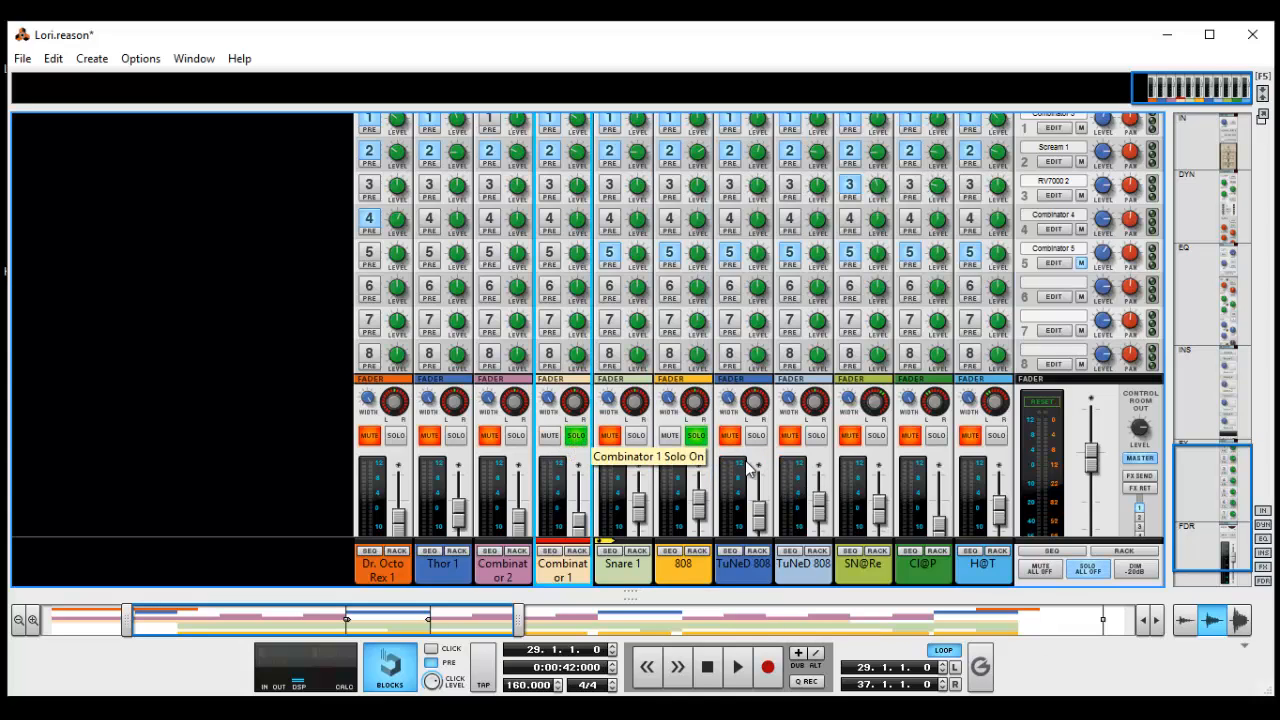
pyautogui.press('space')
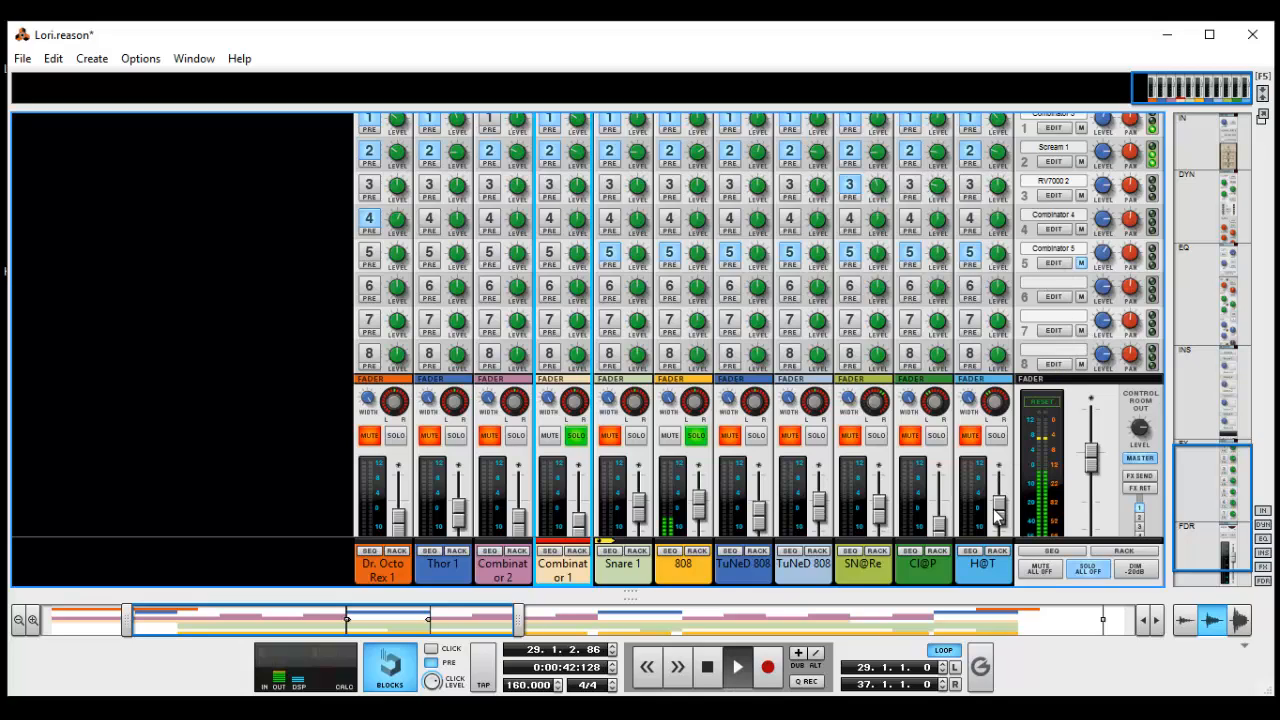
pyautogui.moveTo(997, 515)
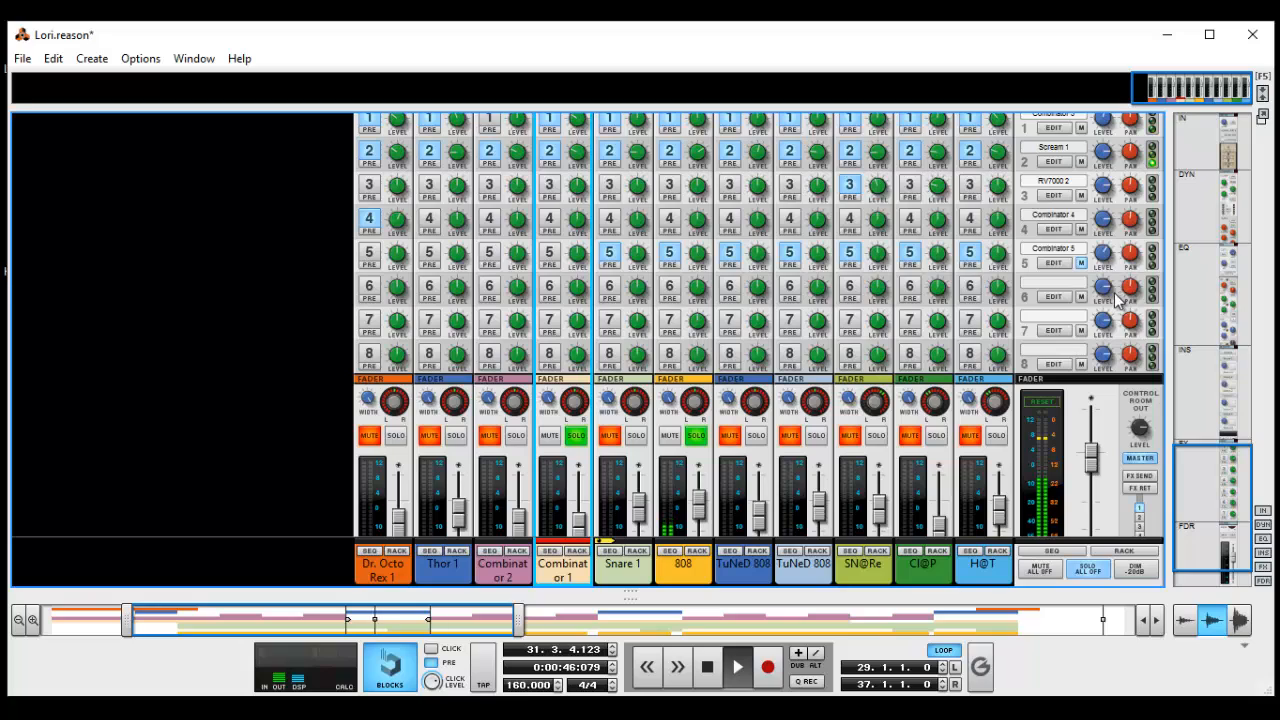
# Unmute the Combinator 5 return, raise its level to about -5.49 dB, compare it with the FX5 return mute, and stop playback
pyautogui.click(1085, 267)
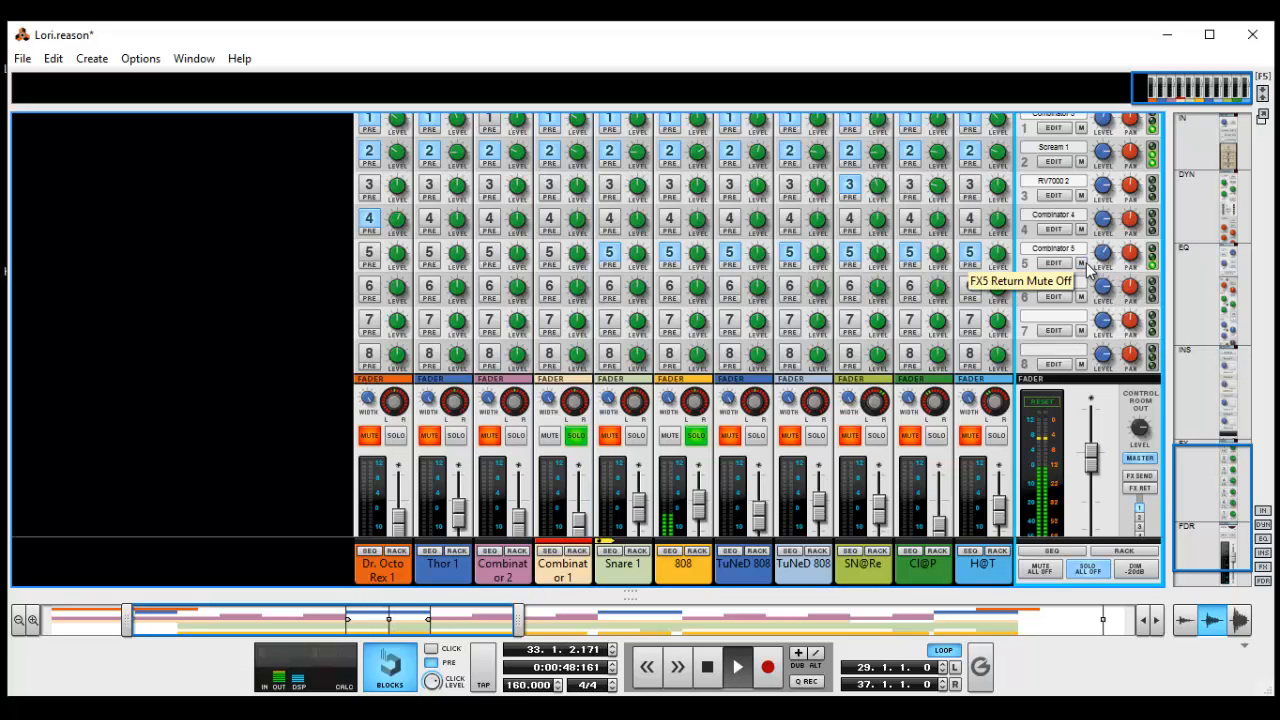
pyautogui.moveTo(1113, 258)
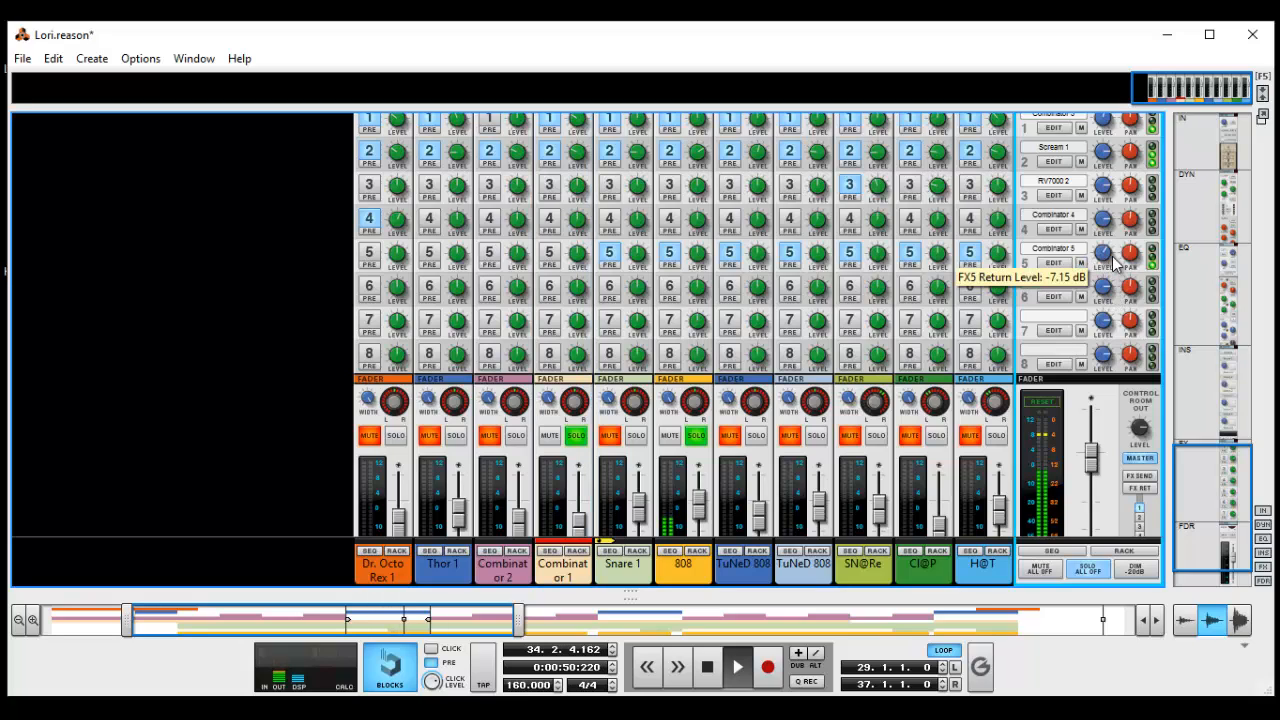
pyautogui.moveTo(1113, 258); pyautogui.dragTo(1120, 255)
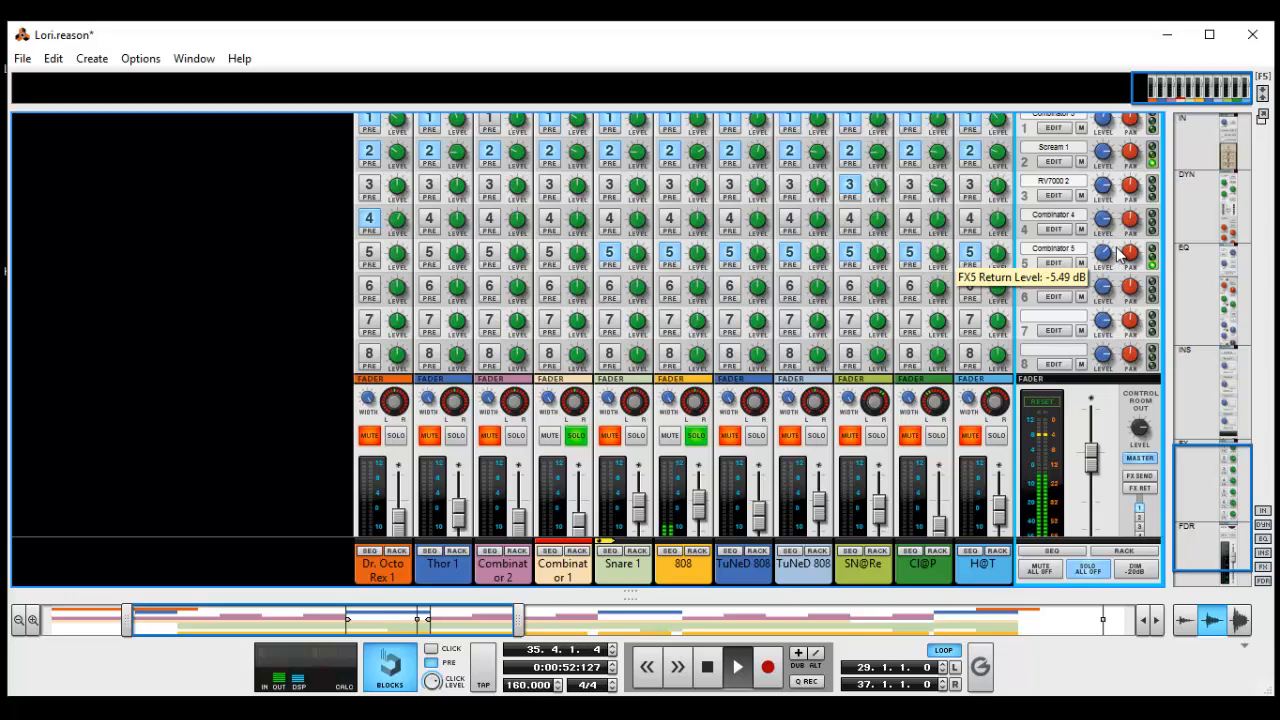
pyautogui.click(1082, 265)
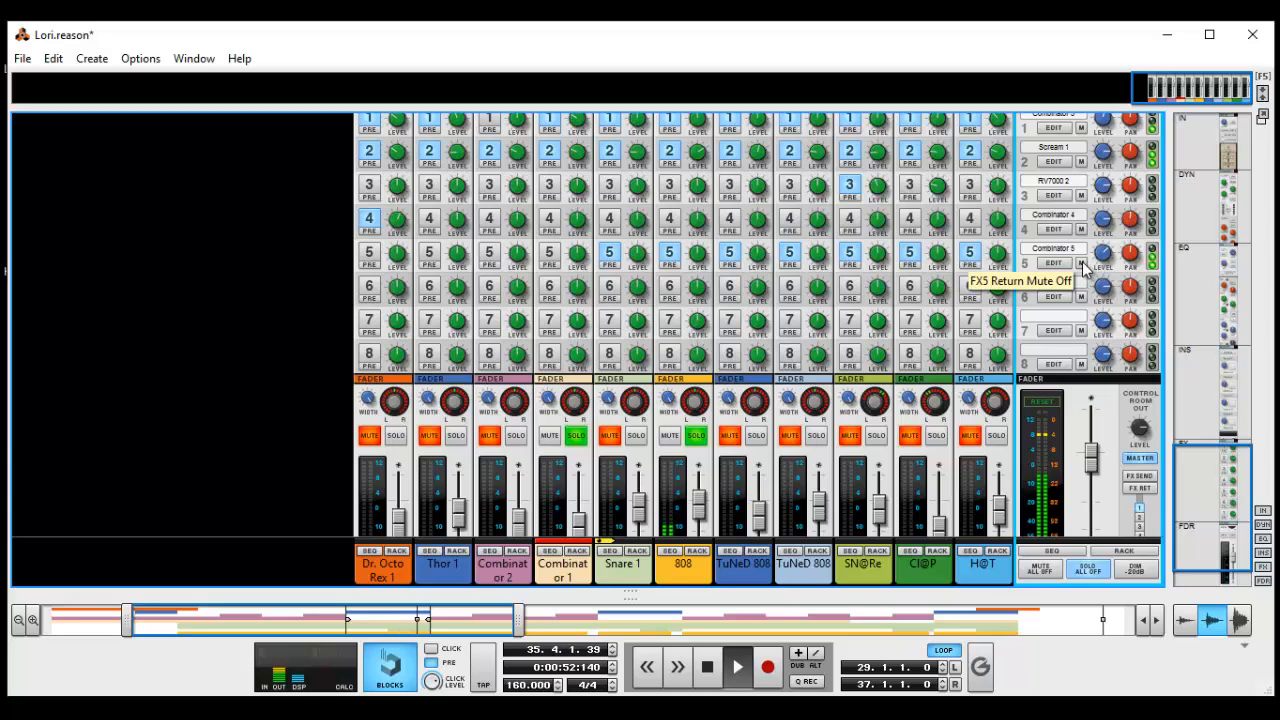
pyautogui.press('space')
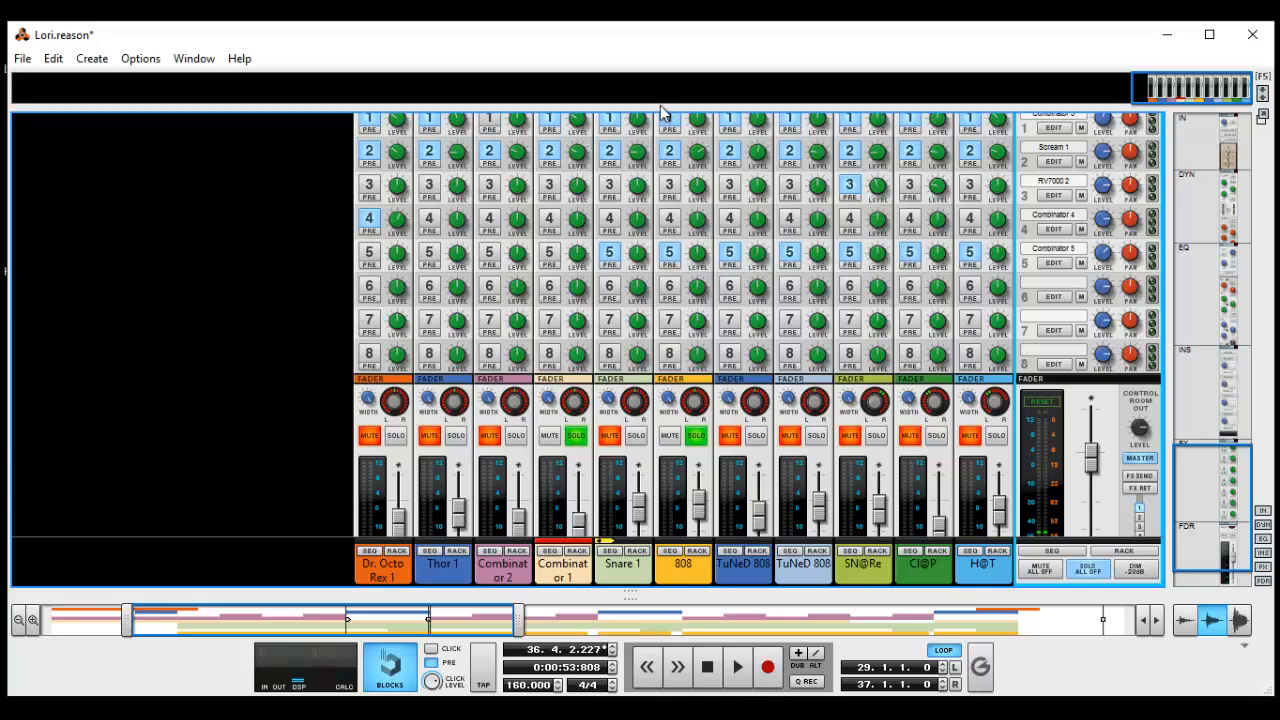
# Compare the soloed tracks with the 808's FX2 send off and on during playback, leaving it on, and stop
pyautogui.click(680, 150)
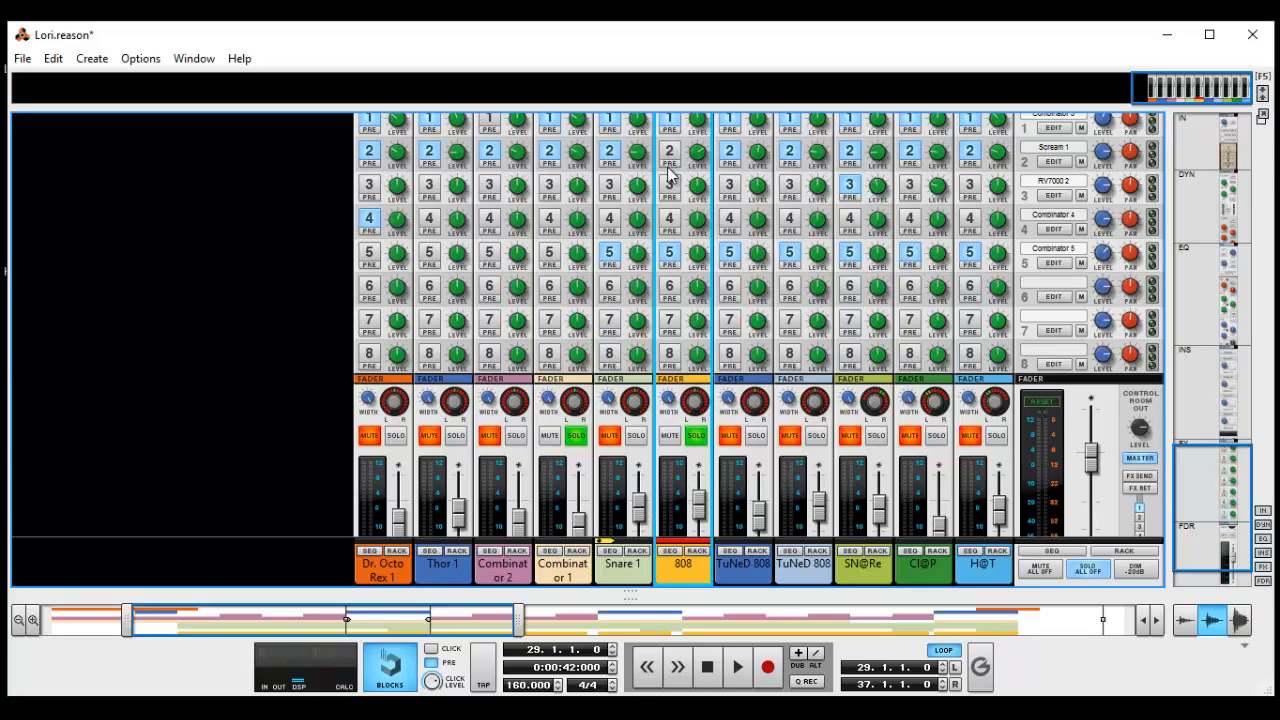
pyautogui.press('space')
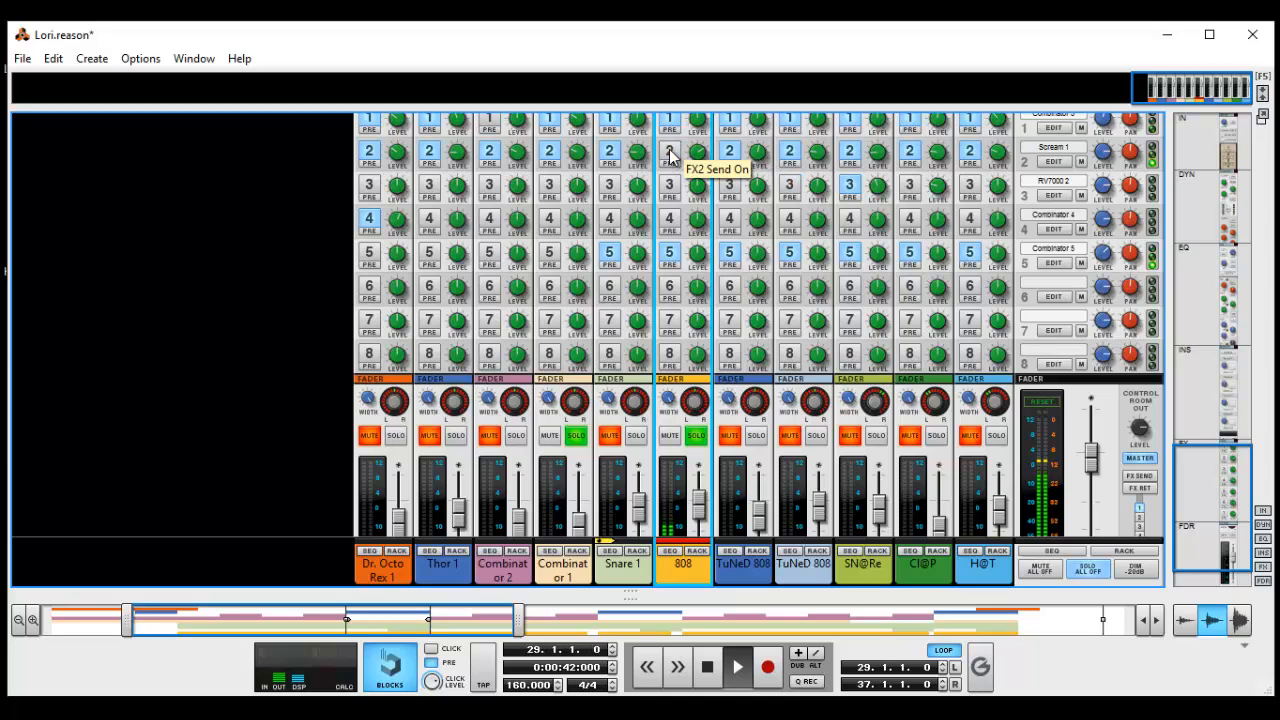
pyautogui.click(669, 149)
pyautogui.click(669, 149)
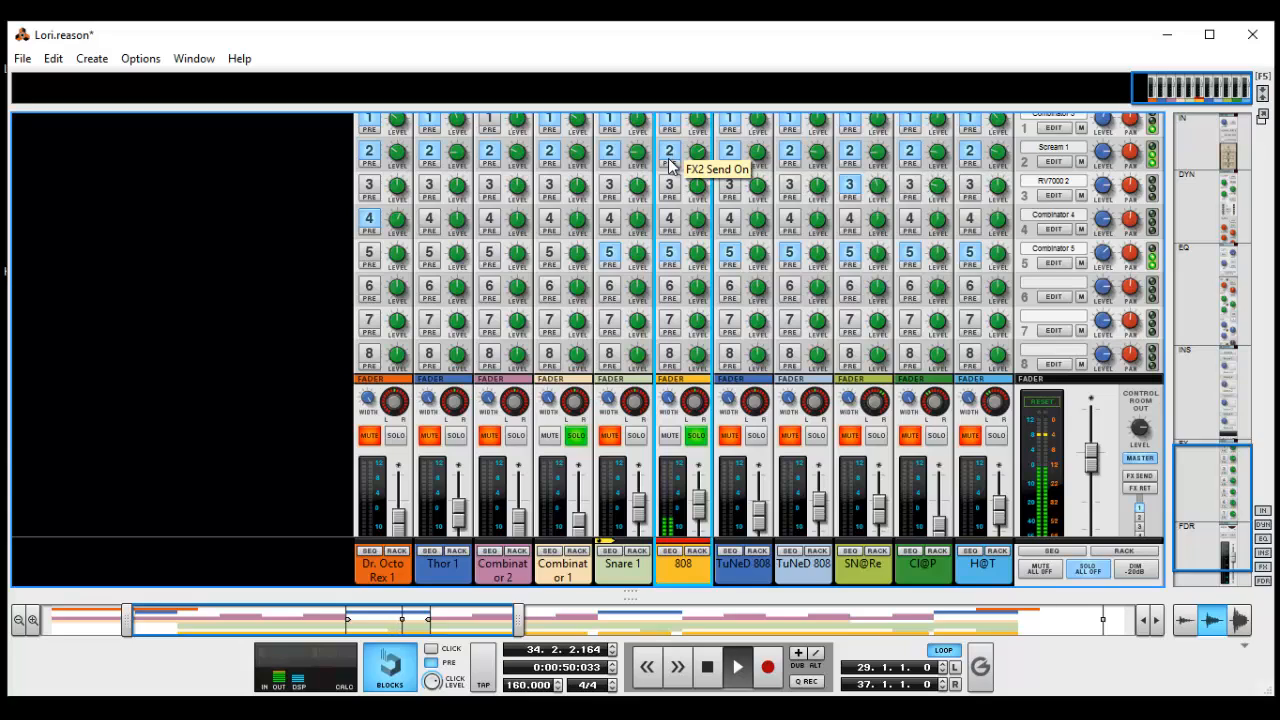
pyautogui.press('space')
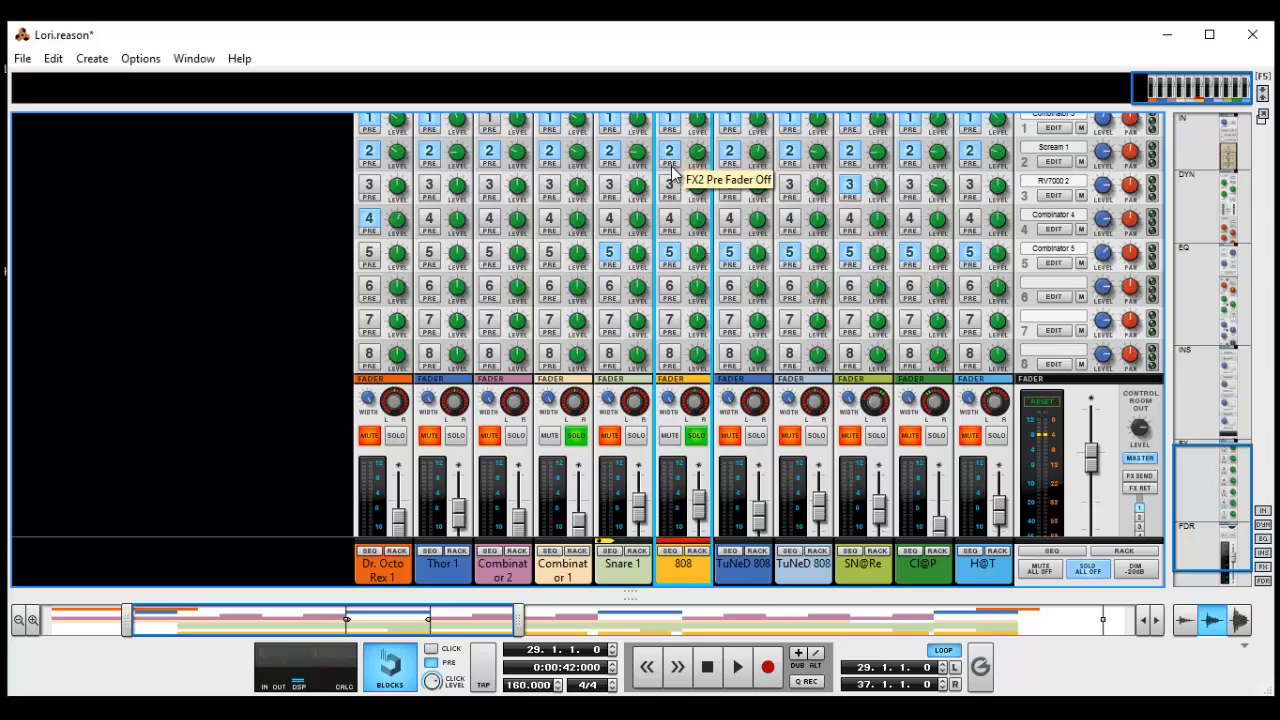
# Play the soloed tracks while switching the 808's FX2 send between pre-fader and post-fader, and stop playback
pyautogui.scroll(10, 704, 208)
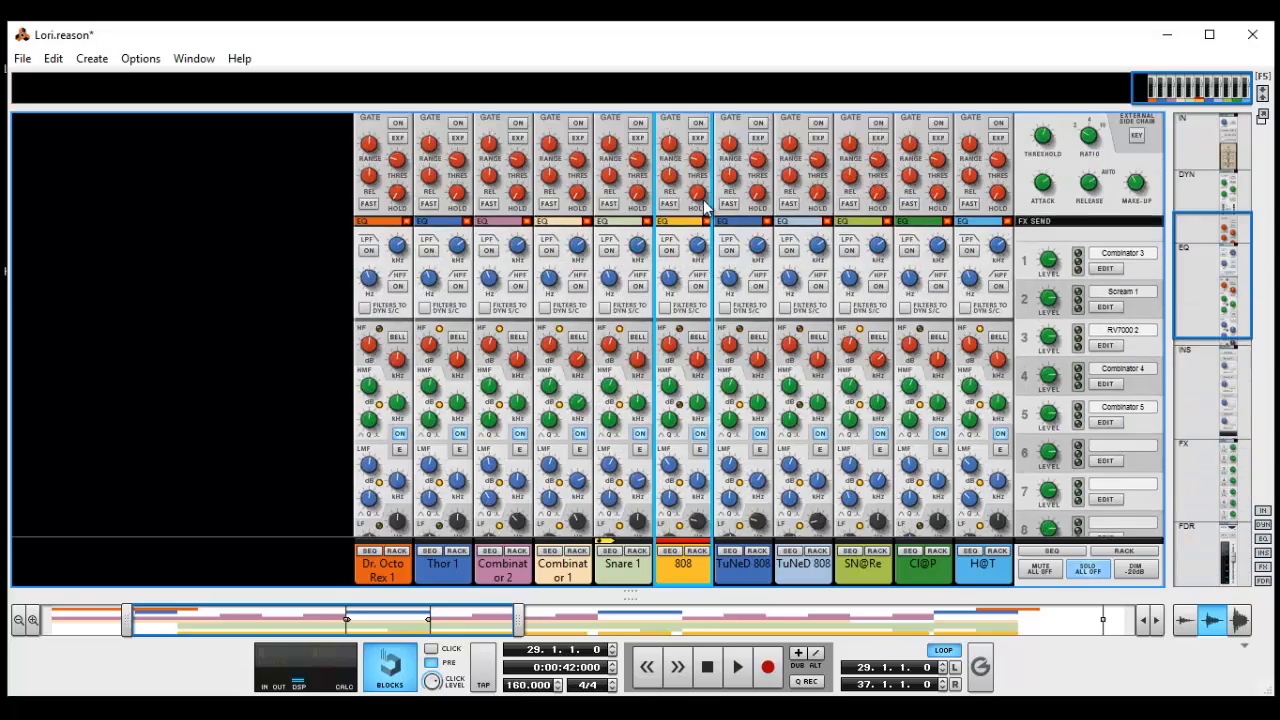
pyautogui.scroll(-5, 704, 208)
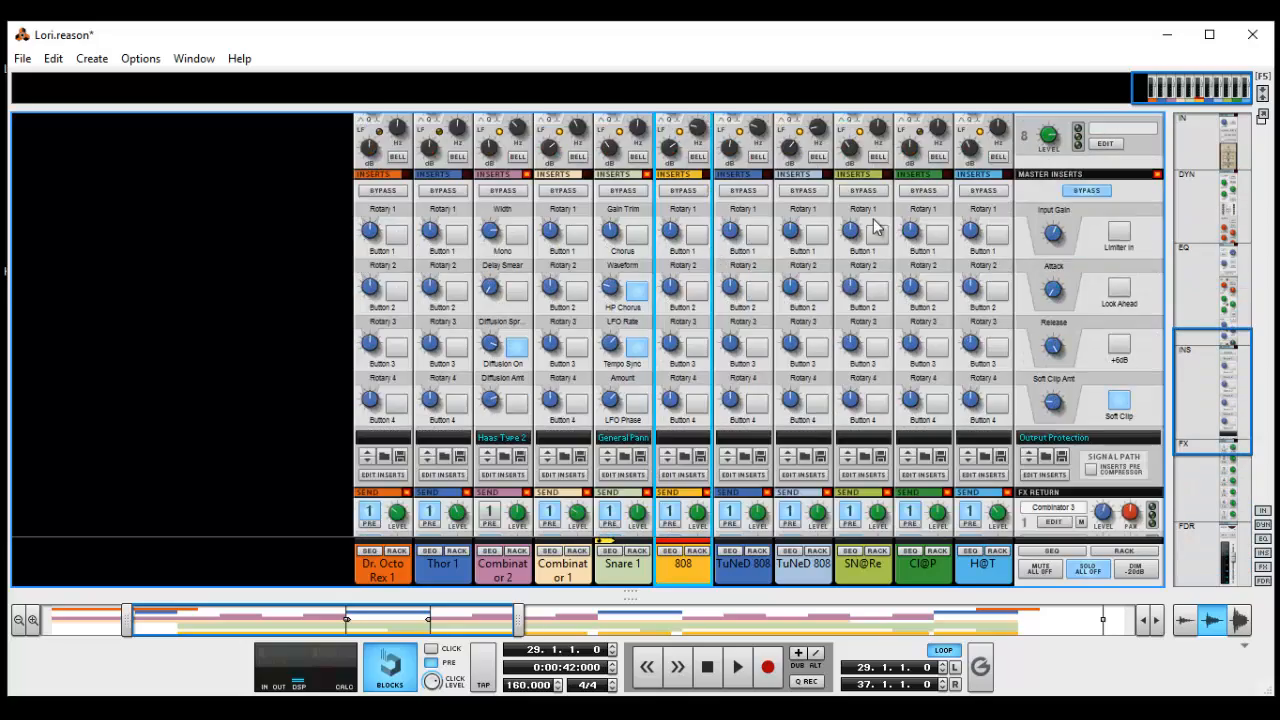
pyautogui.scroll(-5, 900, 330)
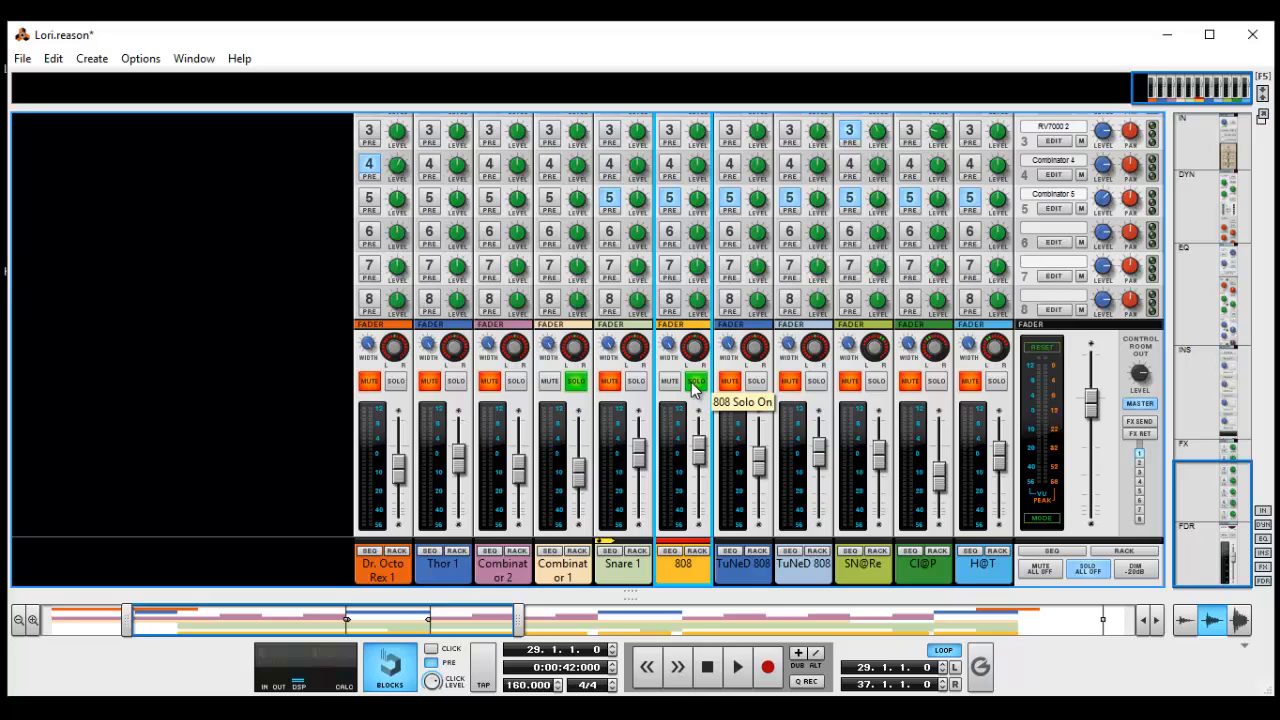
pyautogui.scroll(3, 693, 390)
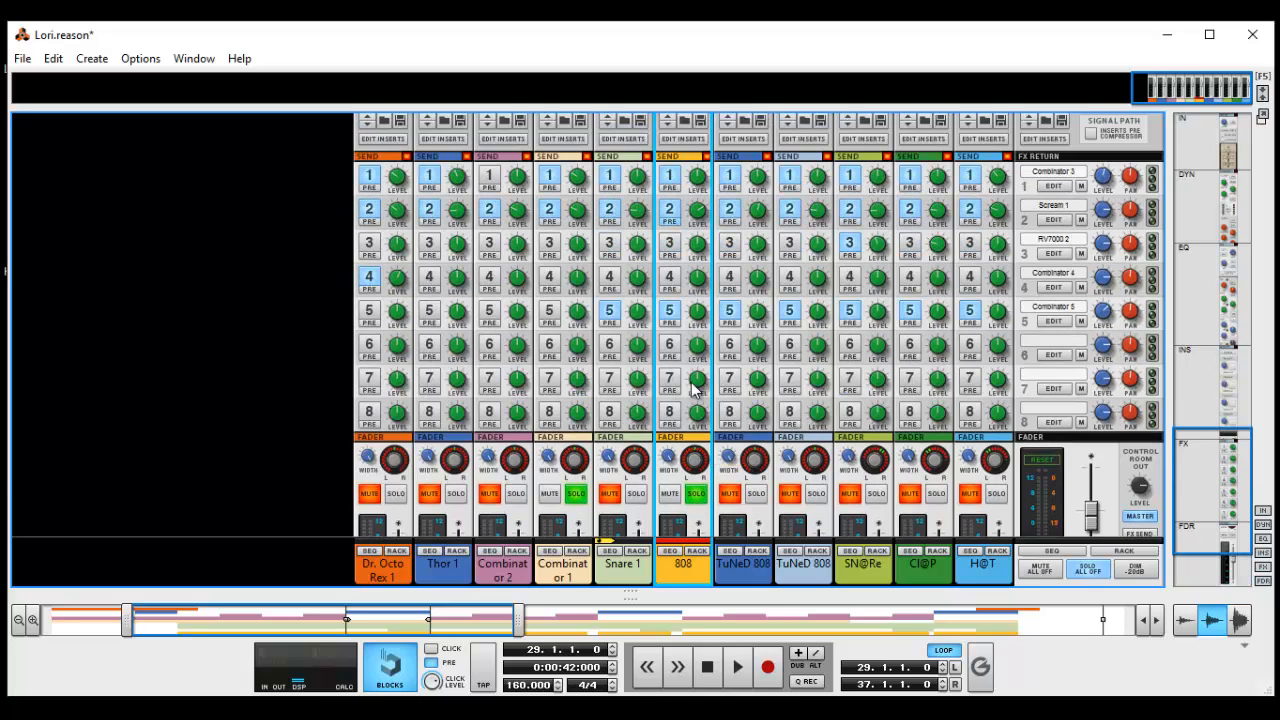
pyautogui.press('space')
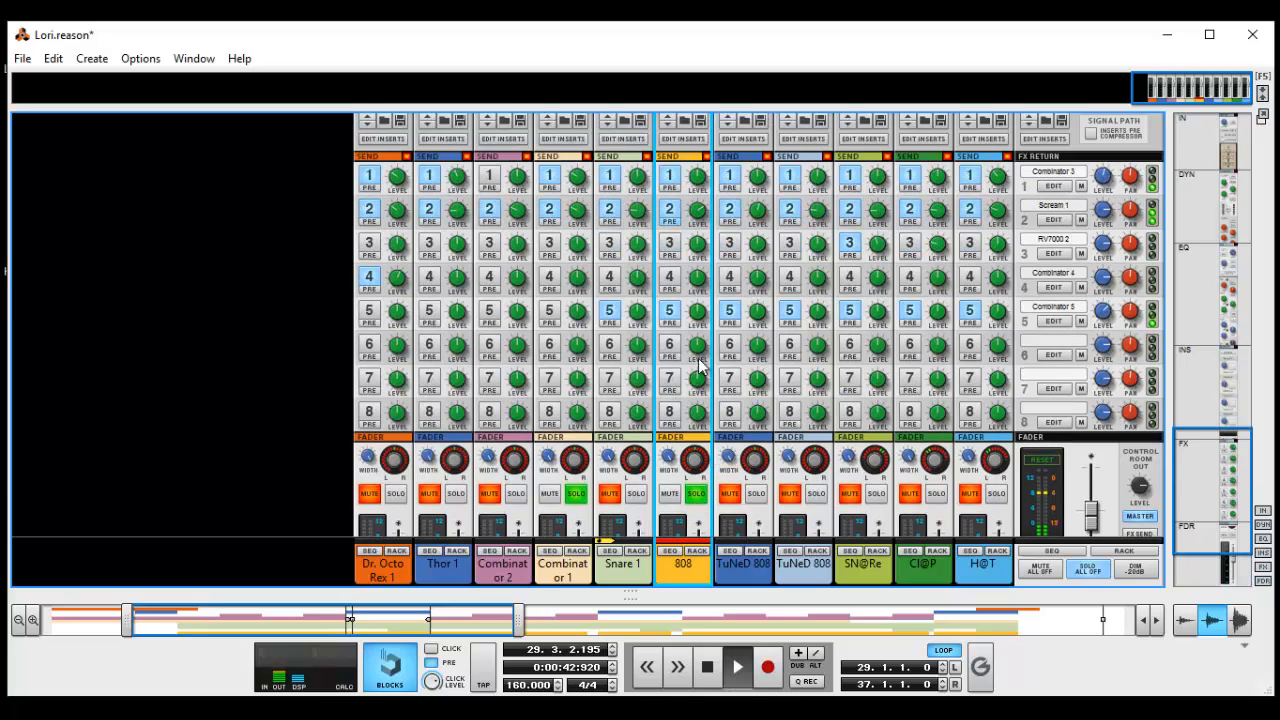
pyautogui.click(670, 216)
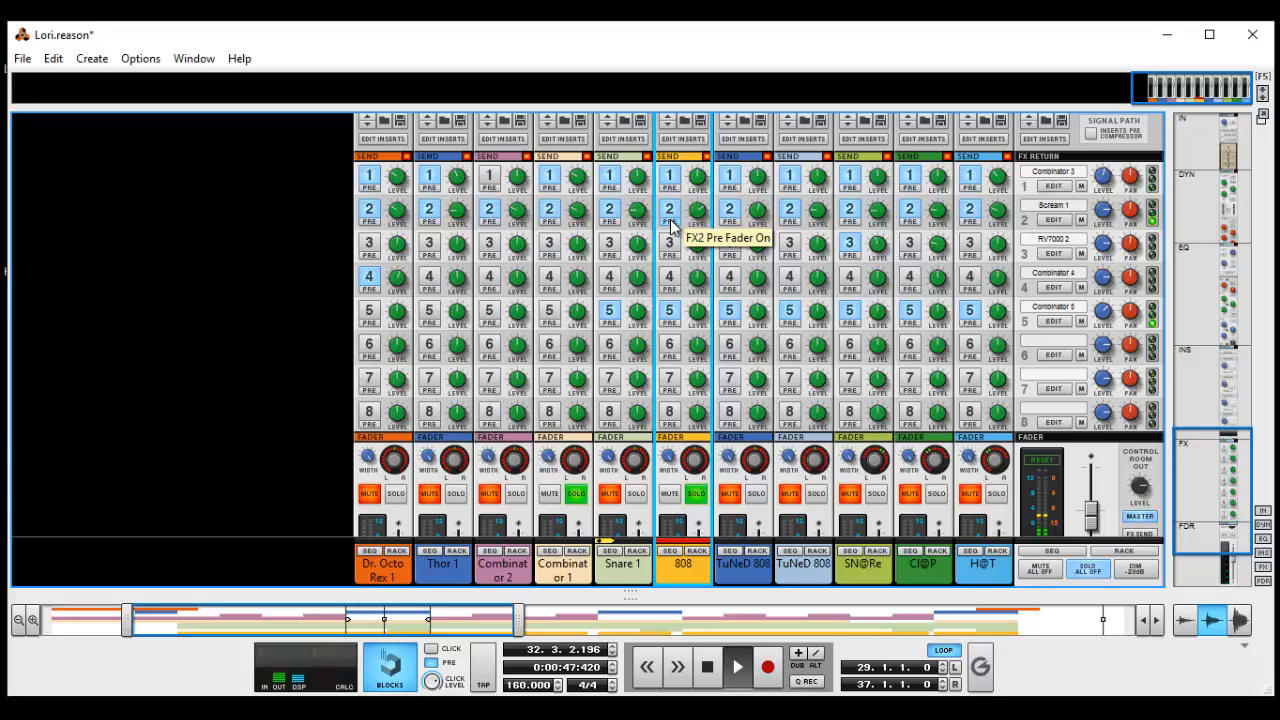
pyautogui.click(670, 219)
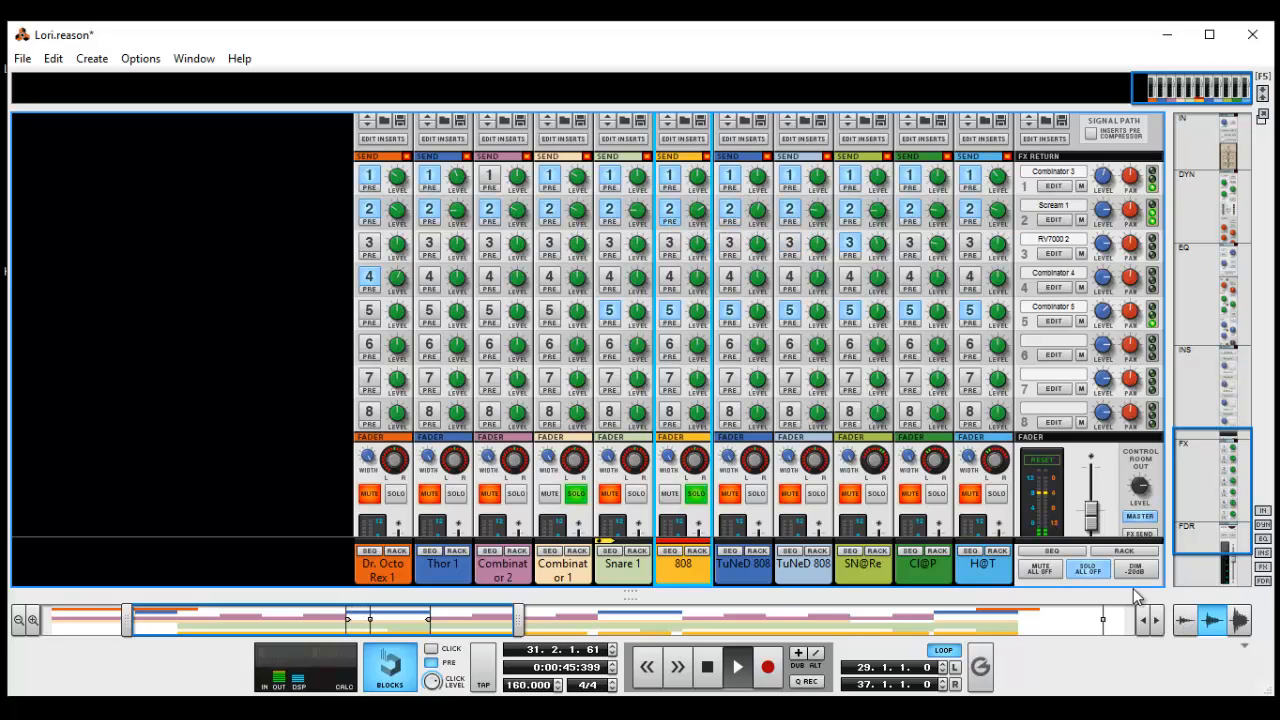
pyautogui.press('space')
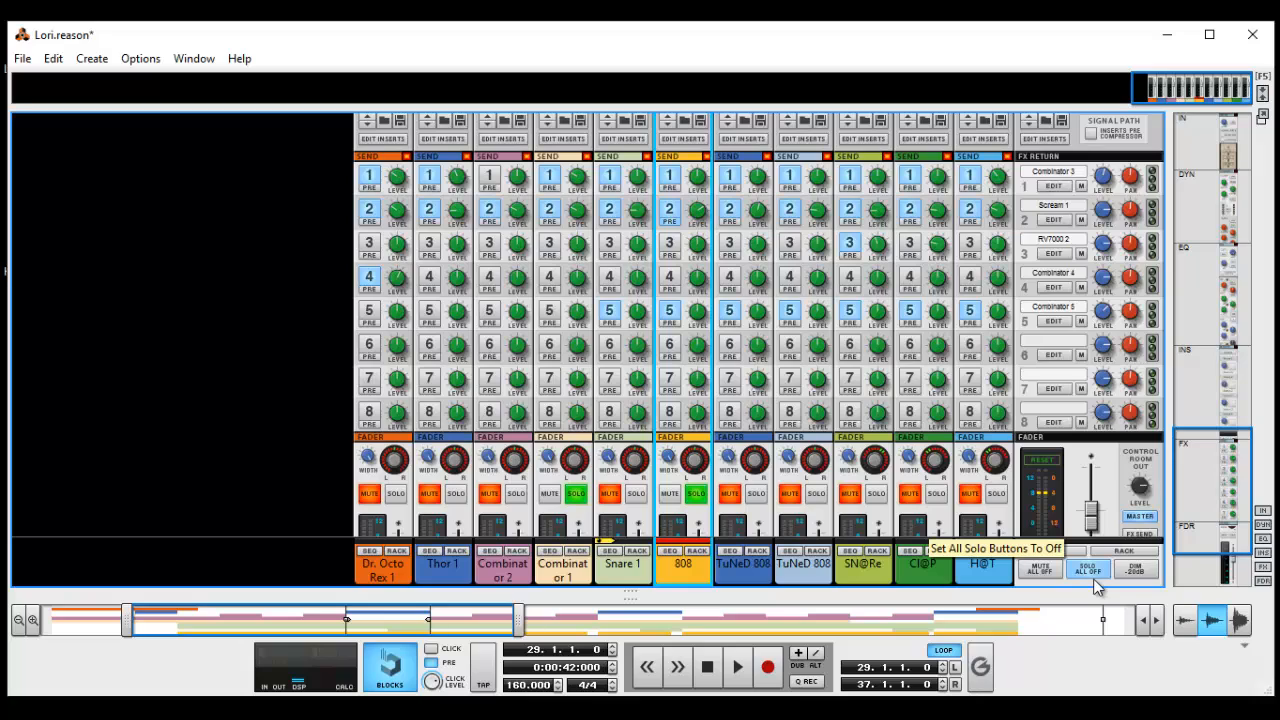
# Play the full mix with all solos off while toggling the 808's FX2 pre-fader option and adjusting its send level to about -4.5 dB
pyautogui.click(1094, 580)
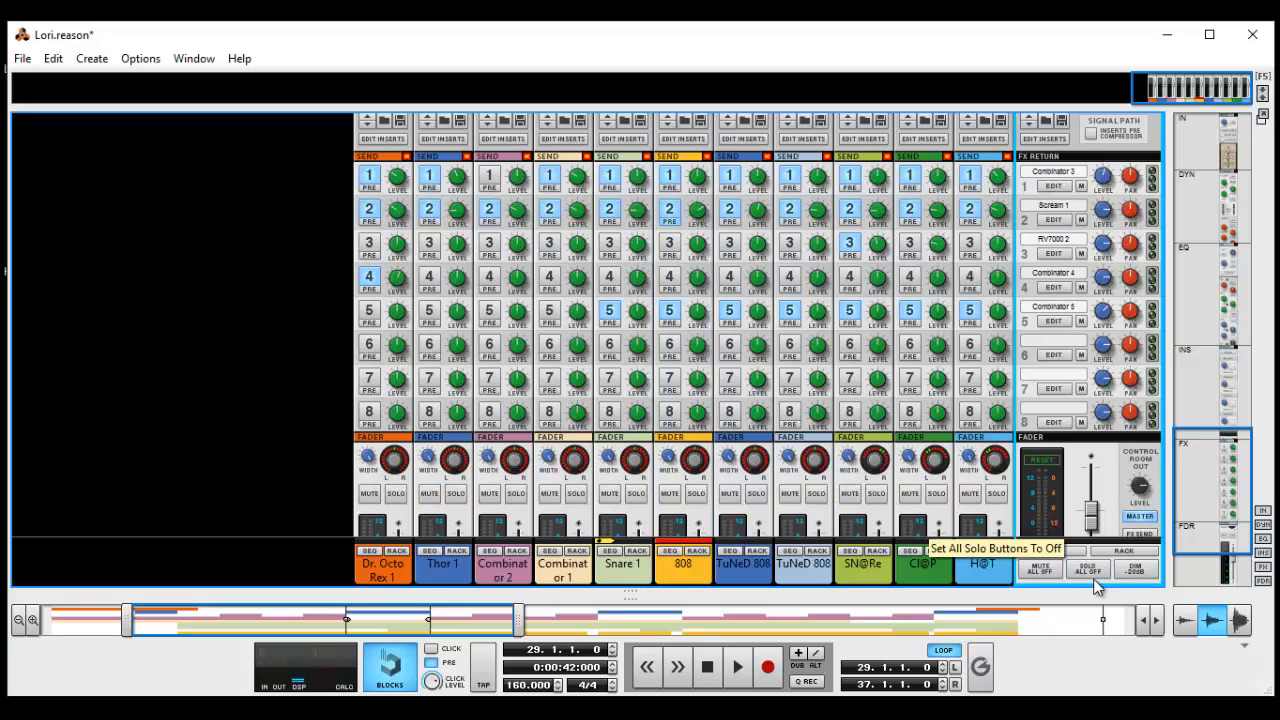
pyautogui.press('space')
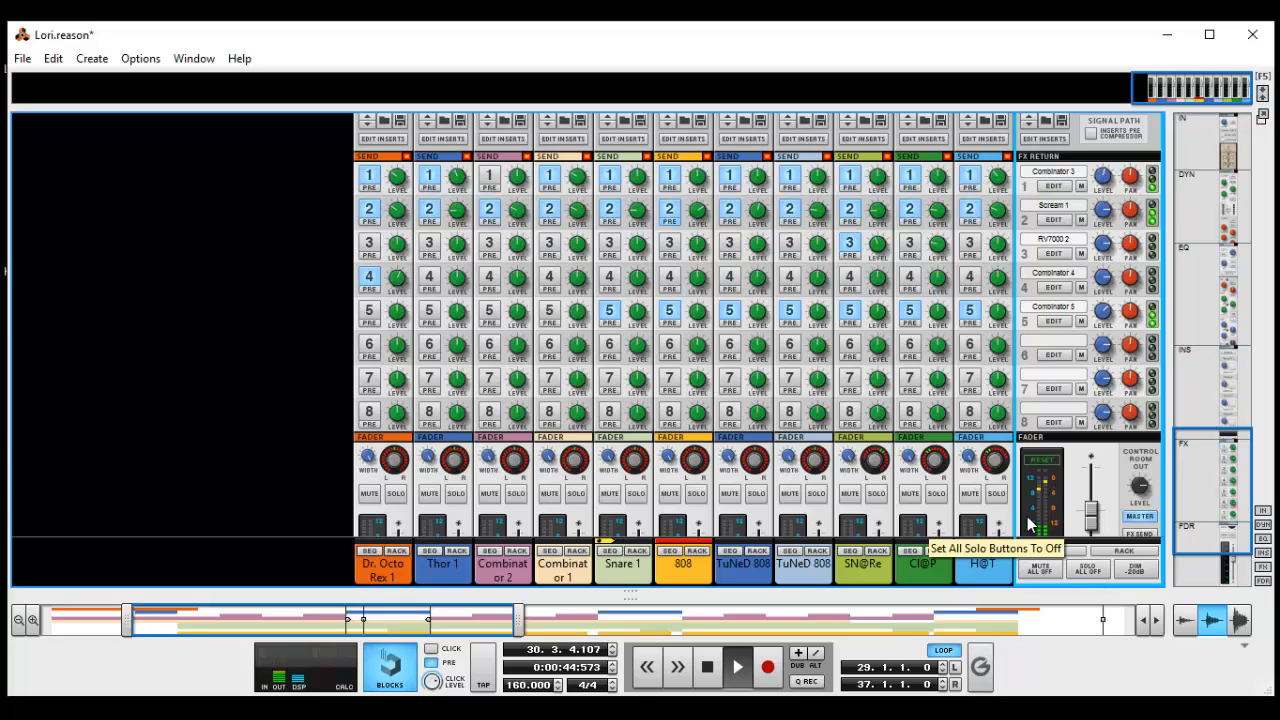
pyautogui.click(676, 221)
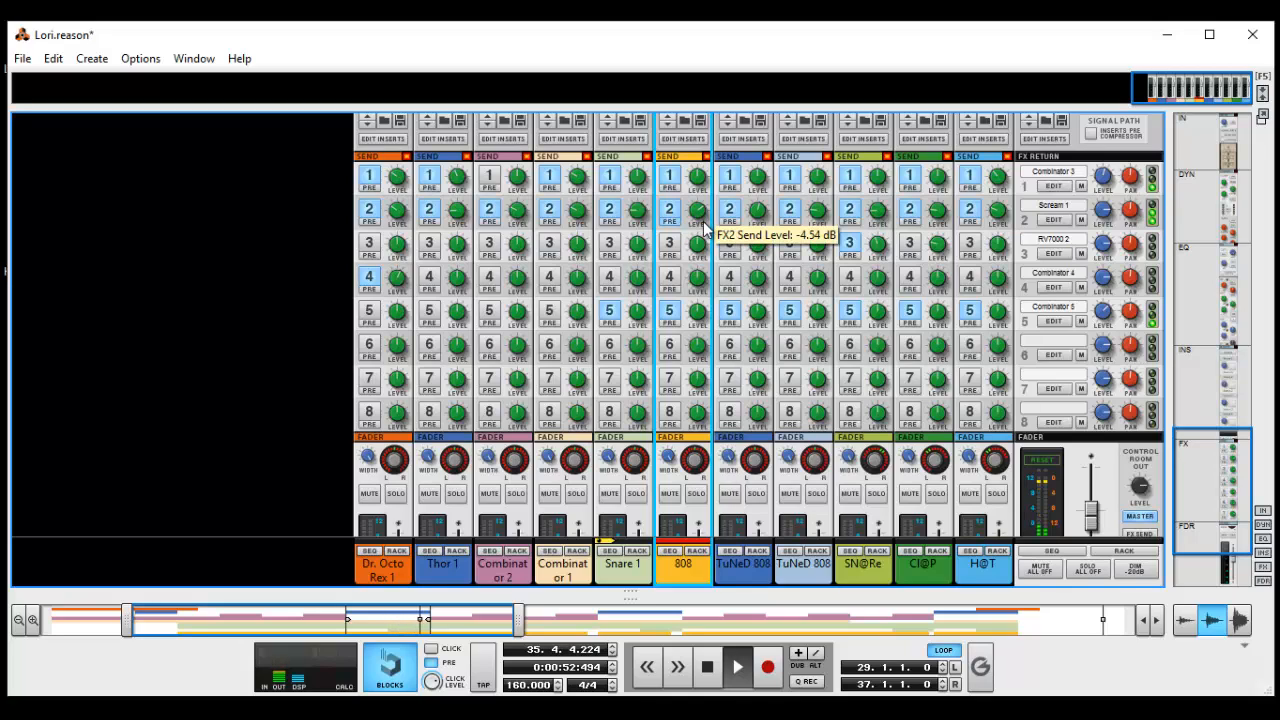
pyautogui.moveTo(704, 222); pyautogui.dragTo(704, 223)
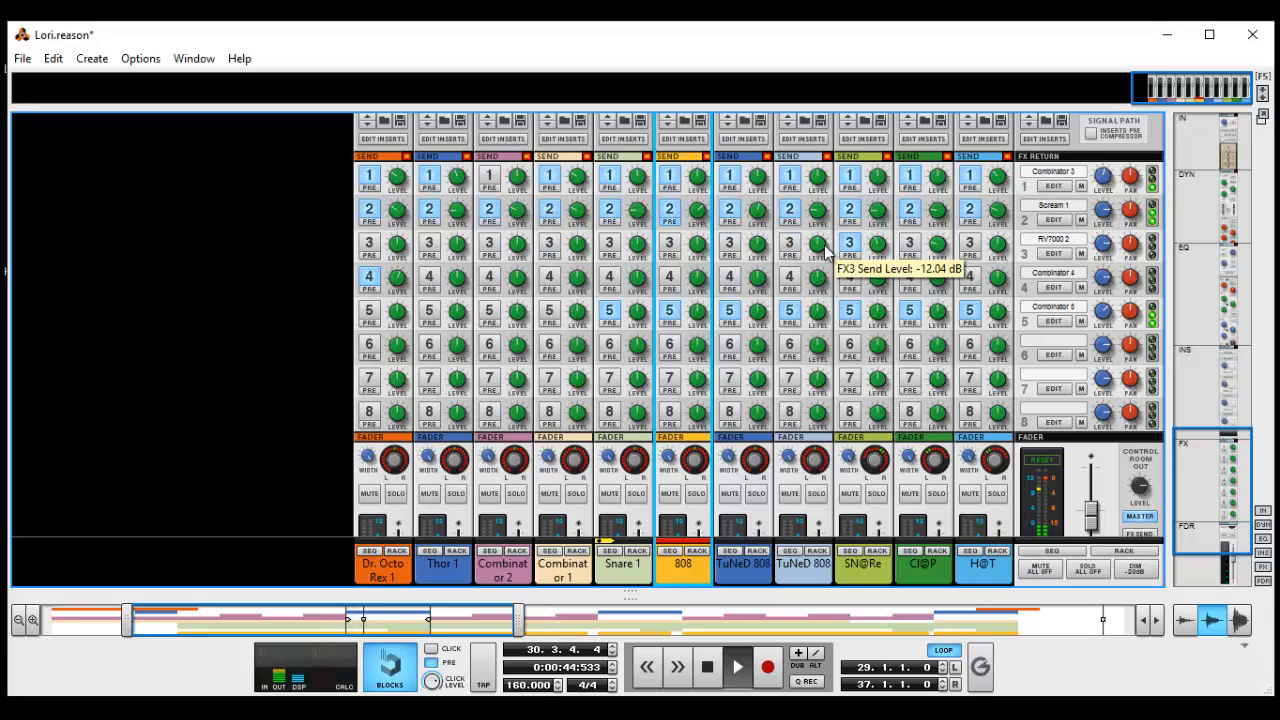
pyautogui.click(677, 224)
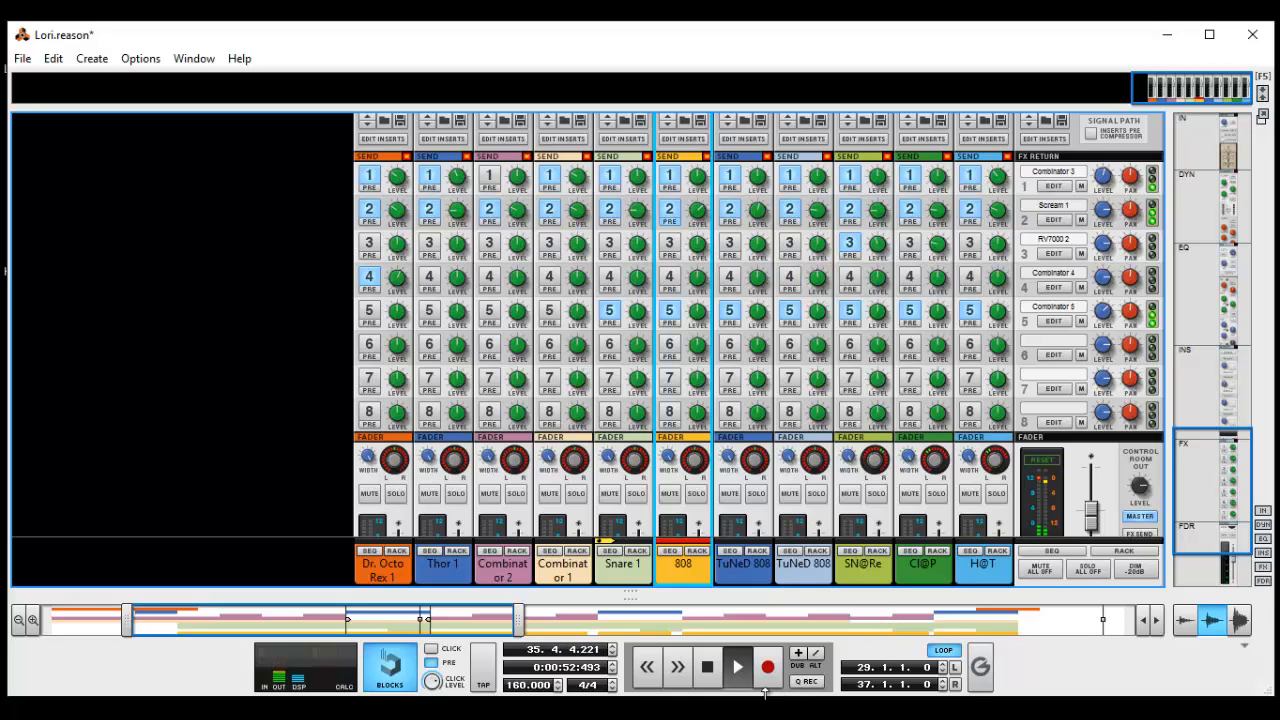
# Stop playback and look over the mixer channels' faders, EQ, inserts, sends and FX returns
pyautogui.press('space')
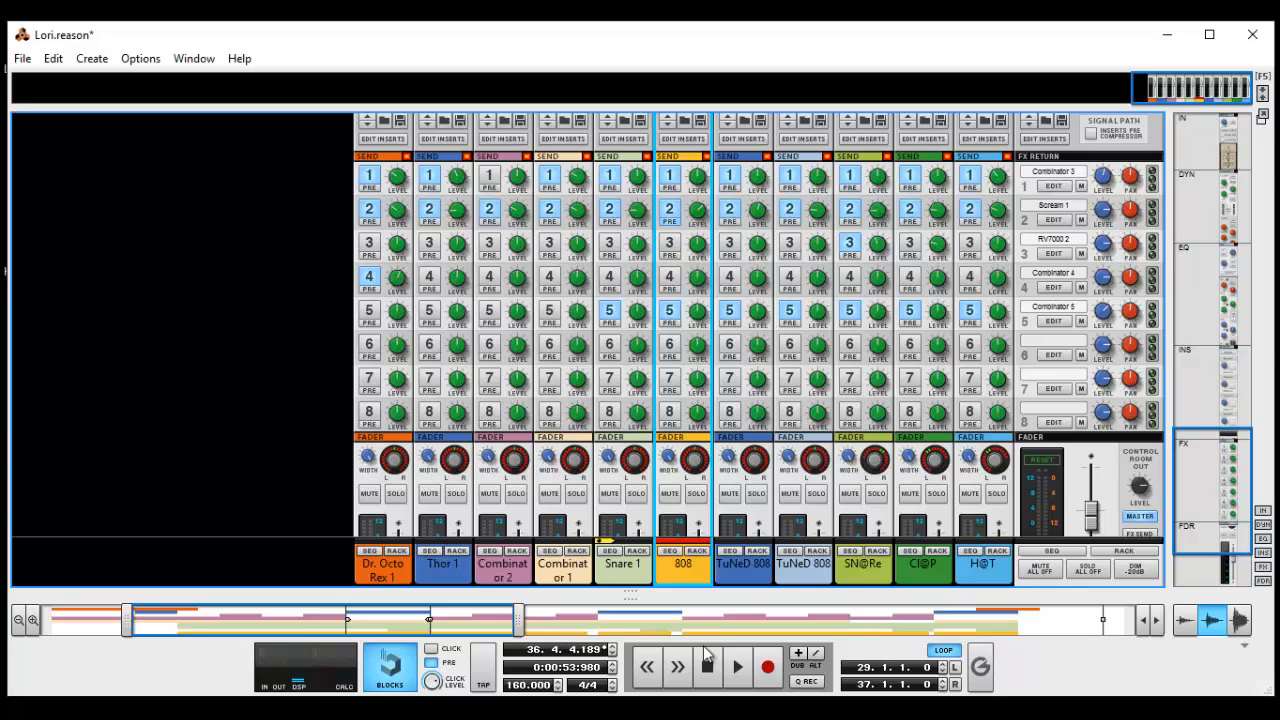
pyautogui.moveTo(754, 176)
pyautogui.moveTo(638, 388)
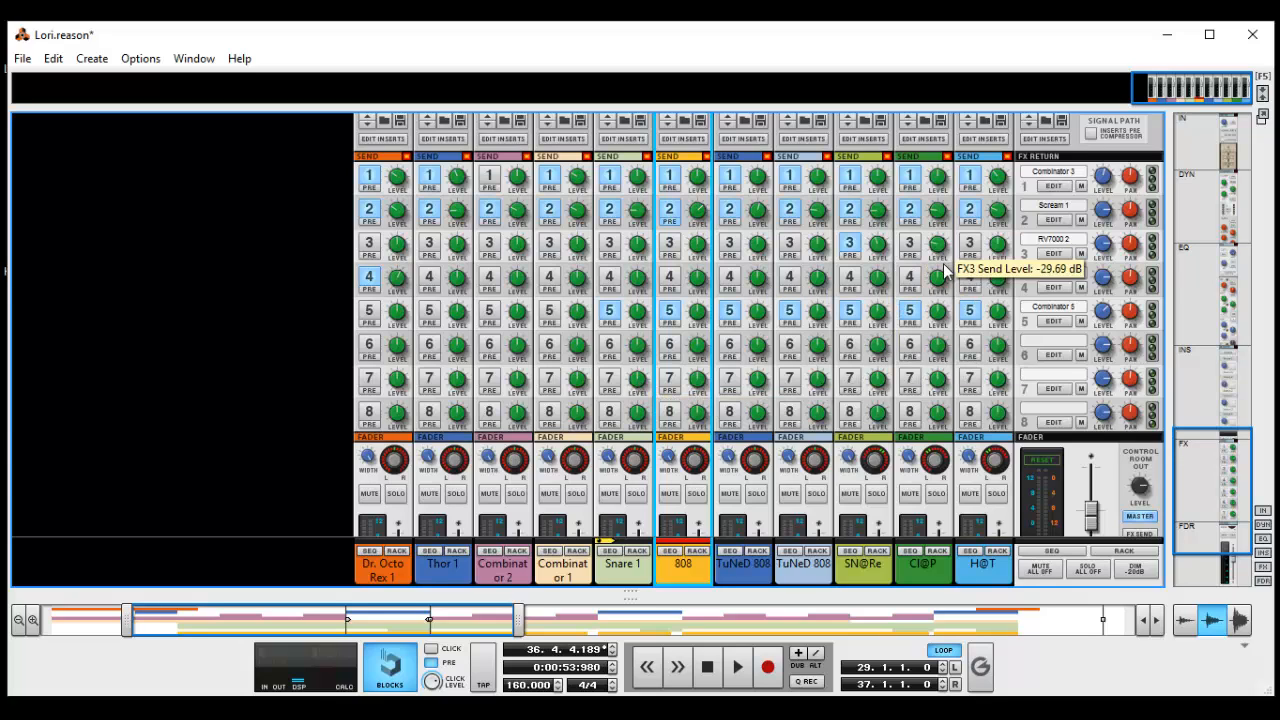
pyautogui.scroll(-3, 955, 320)
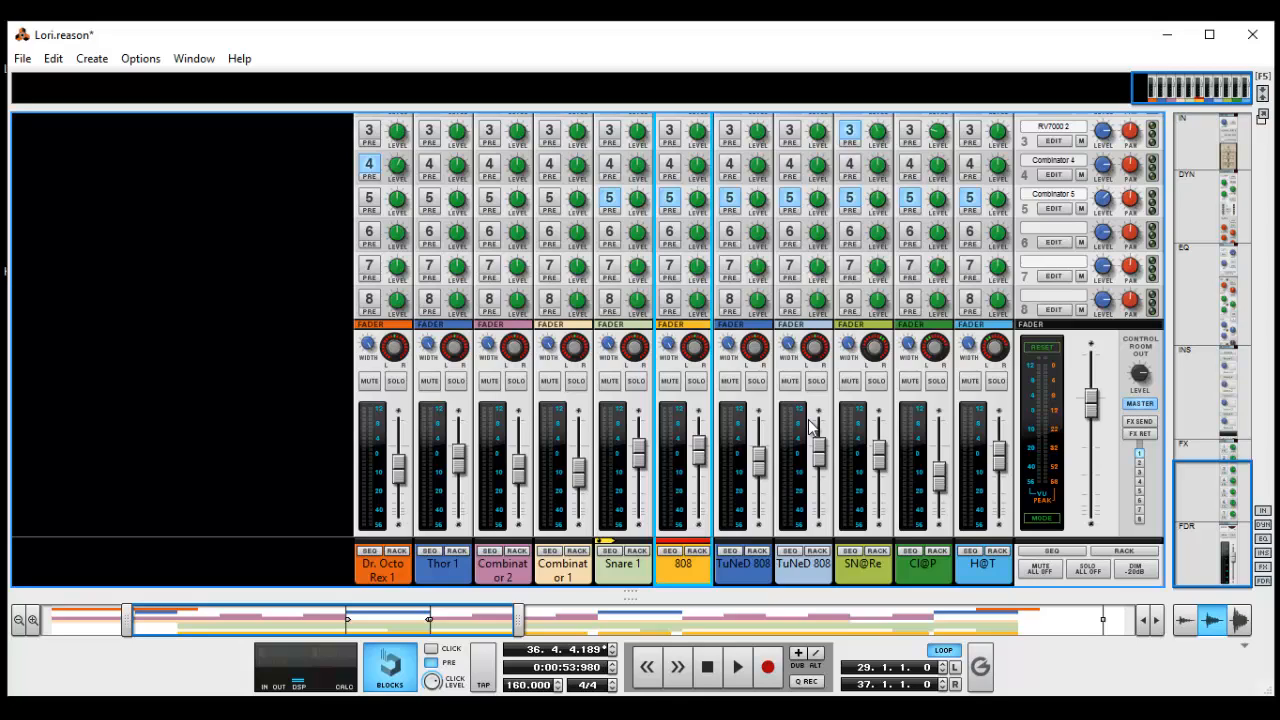
pyautogui.scroll(12, 800, 425)
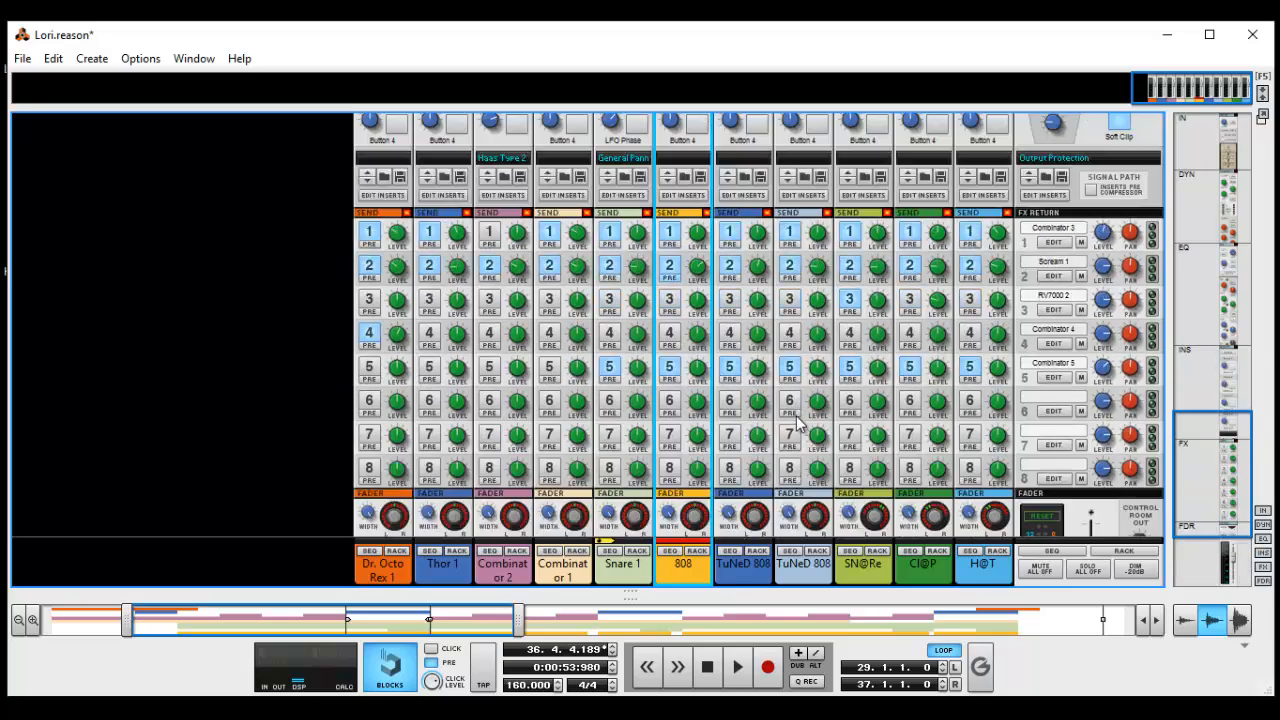
pyautogui.scroll(3, 797, 420)
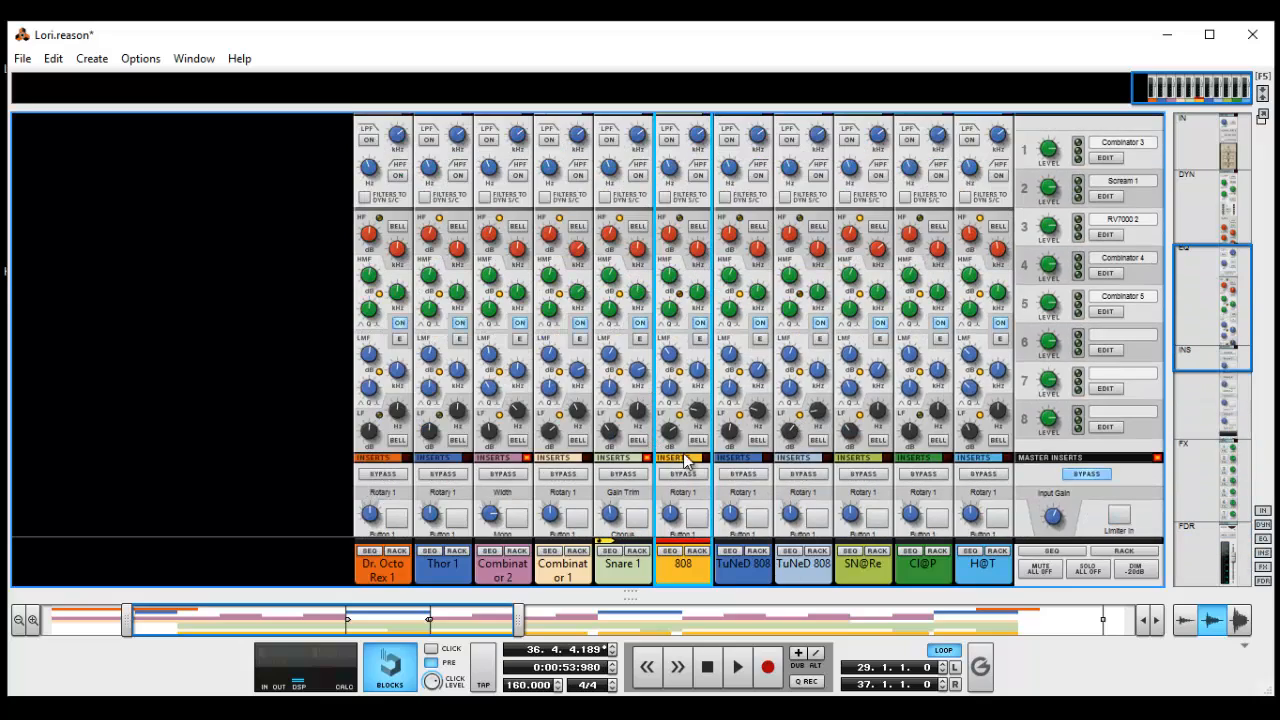
pyautogui.scroll(-5, 692, 456)
pyautogui.scroll(-8, 692, 456)
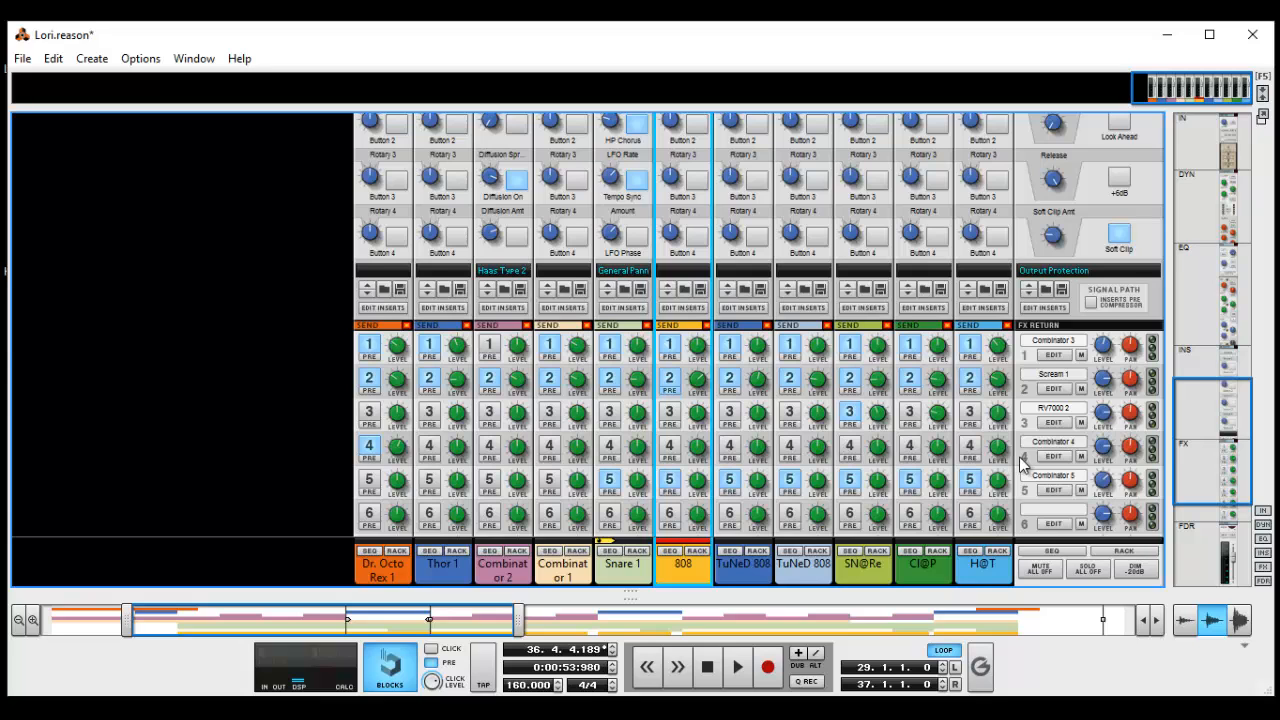
# Open the Scream 4 unit on the FX2 return and set its damage type to Distortion
pyautogui.scroll(-5, 1020, 463)
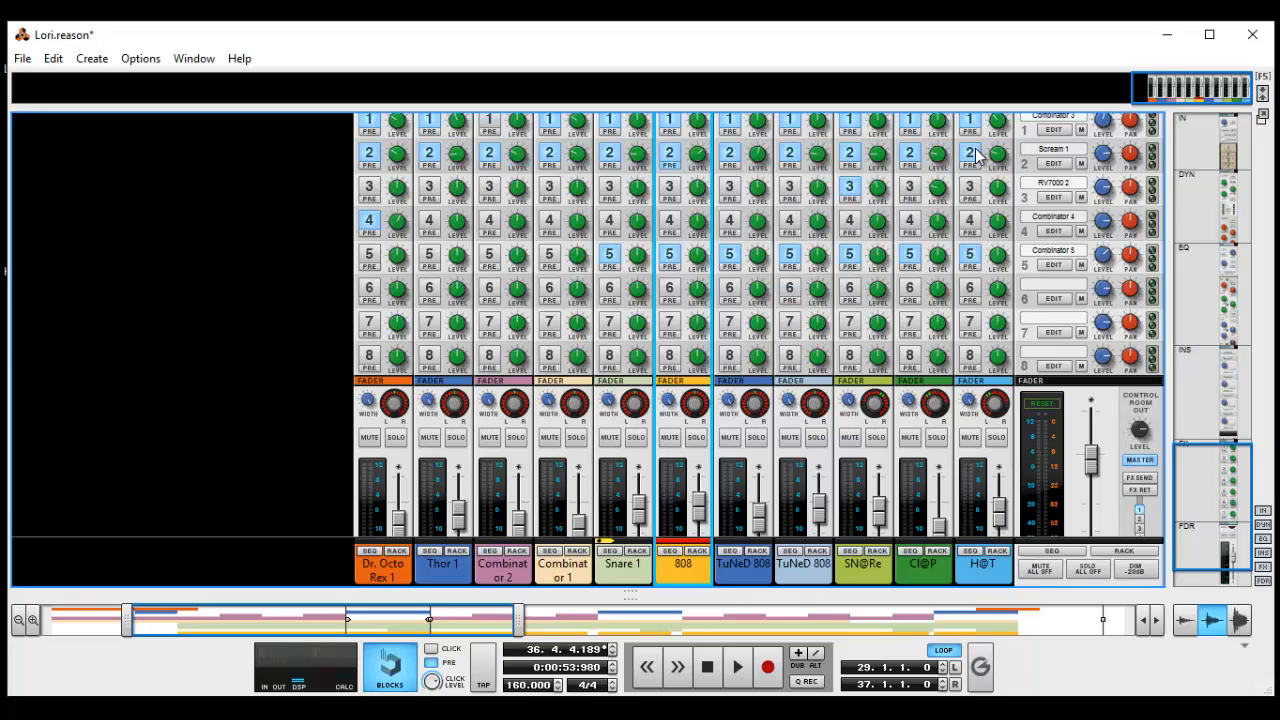
pyautogui.click(1052, 163)
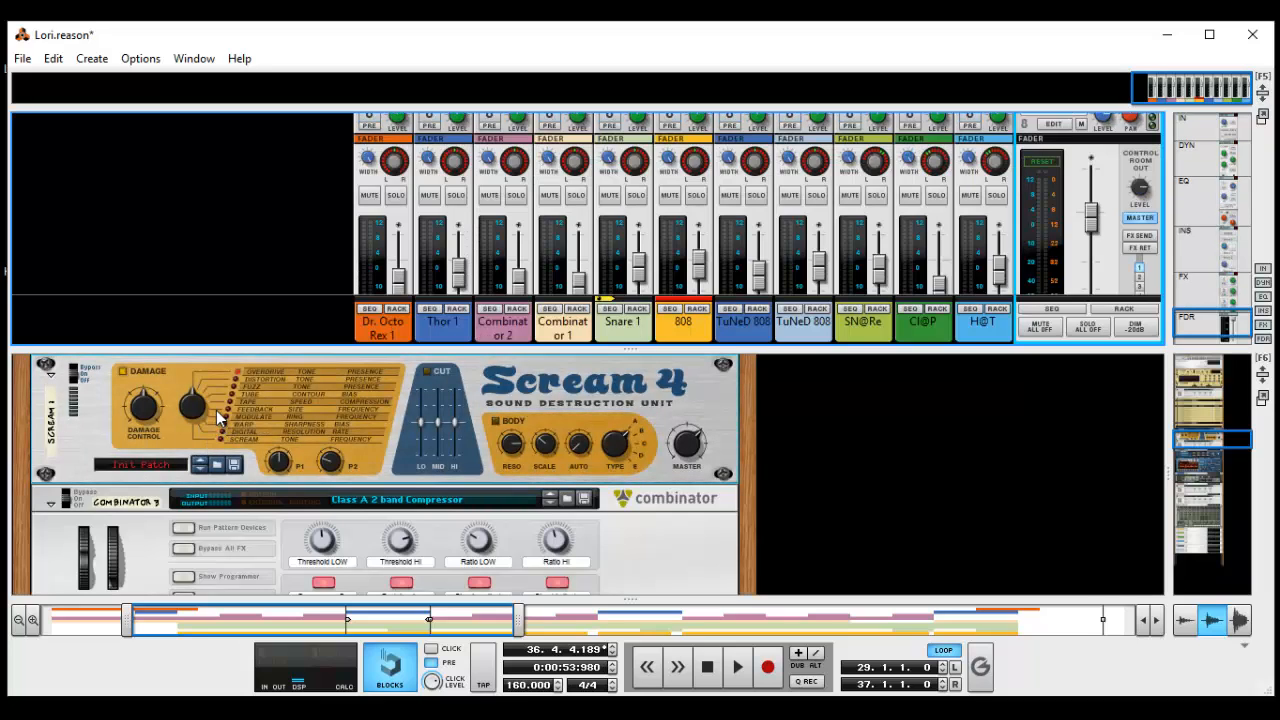
pyautogui.click(194, 399)
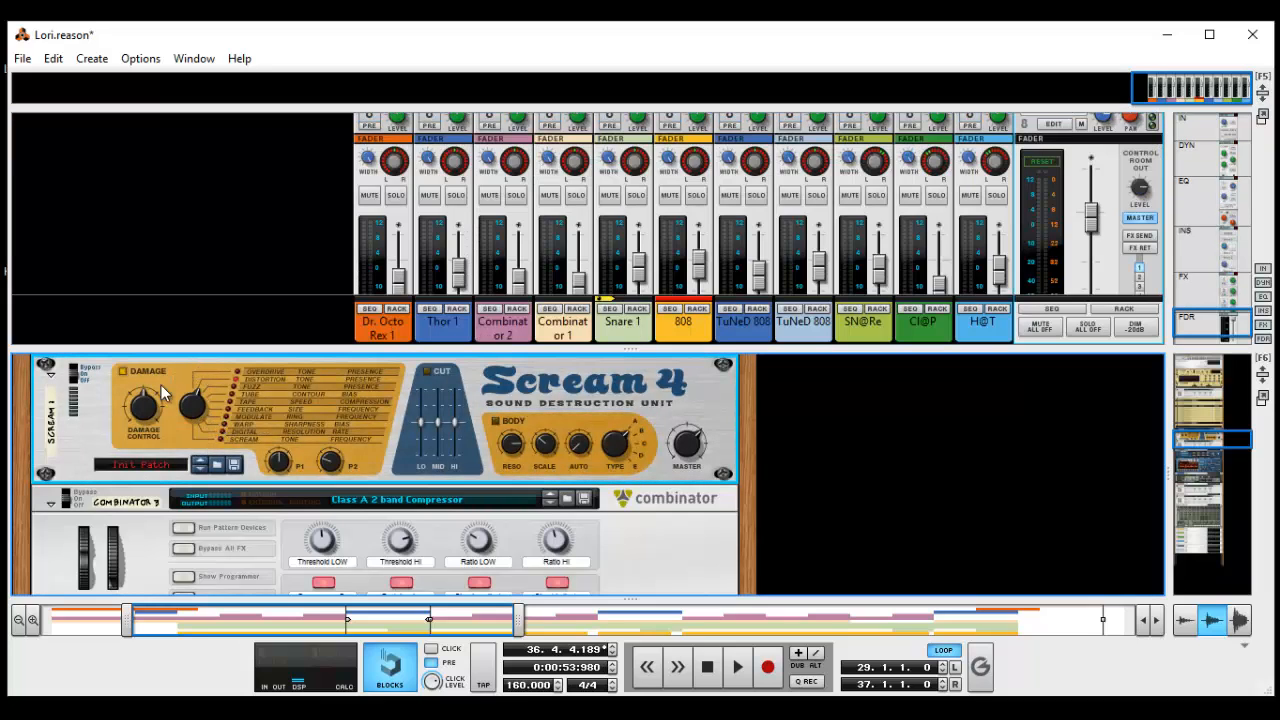
# Solo the 808 channel, play it through its FX2 pre-fader send, and stop playback
pyautogui.scroll(5, 648, 258)
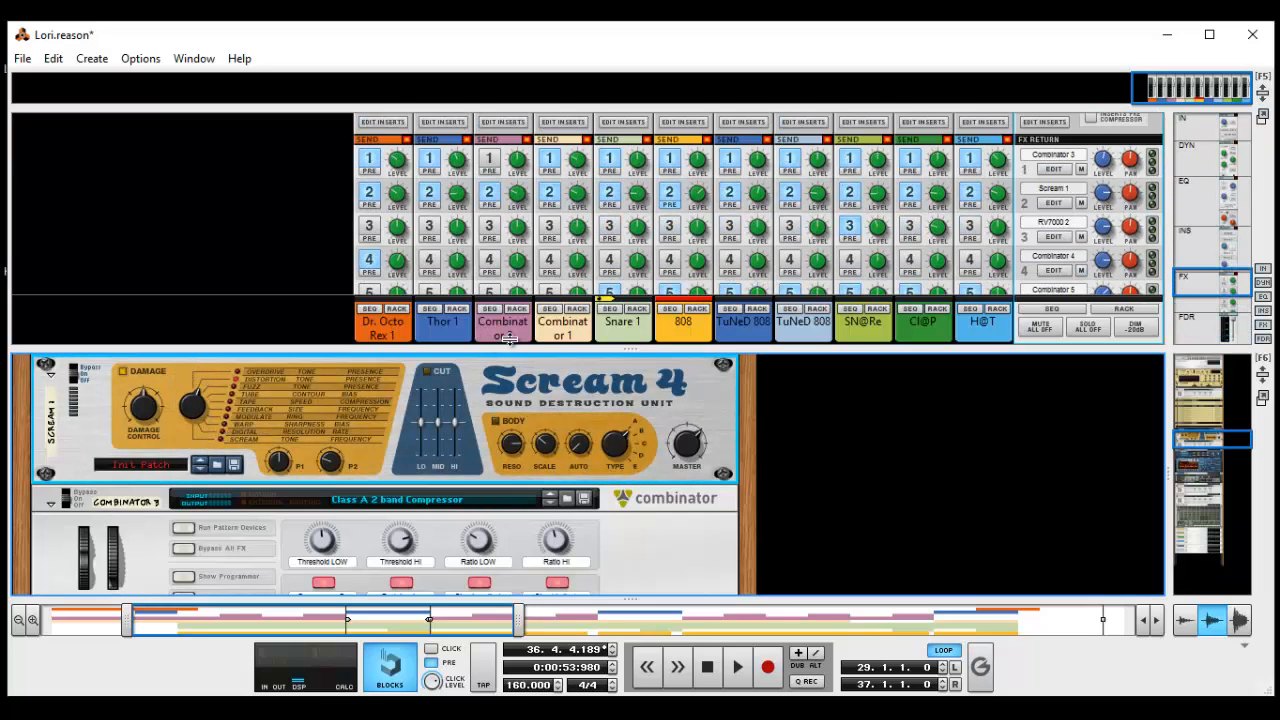
pyautogui.click(697, 212)
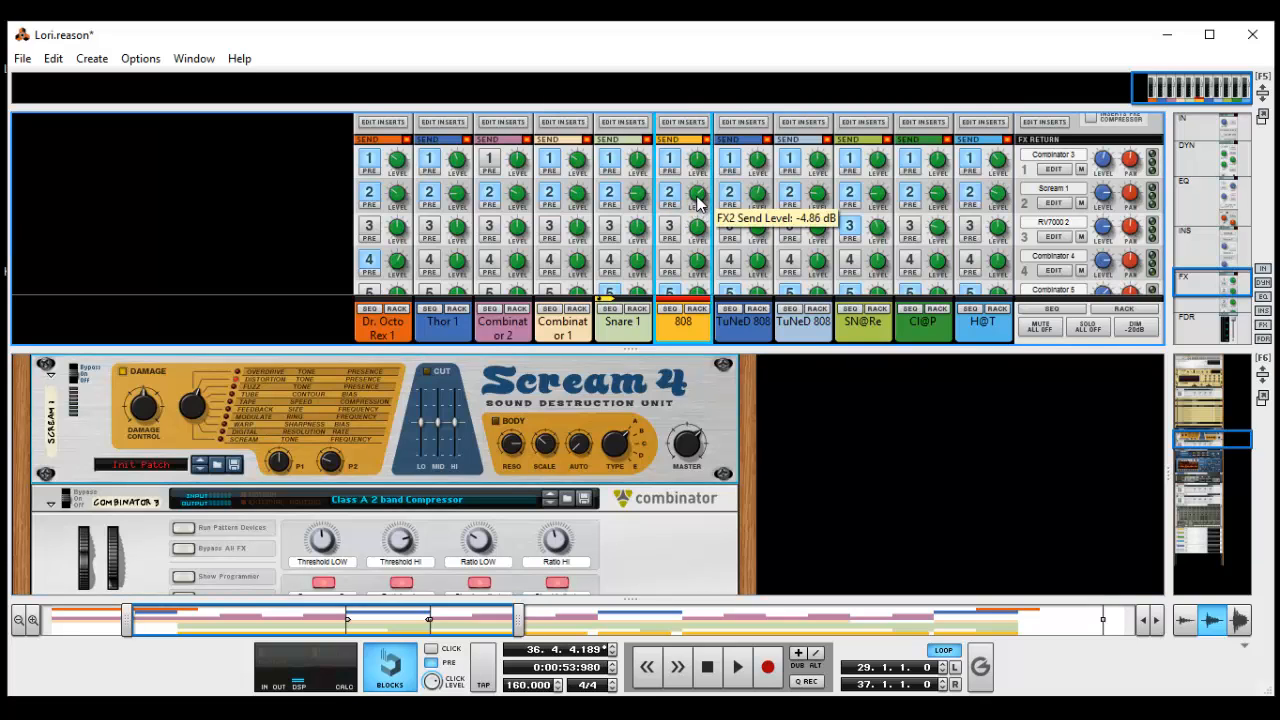
pyautogui.scroll(-5, 697, 203)
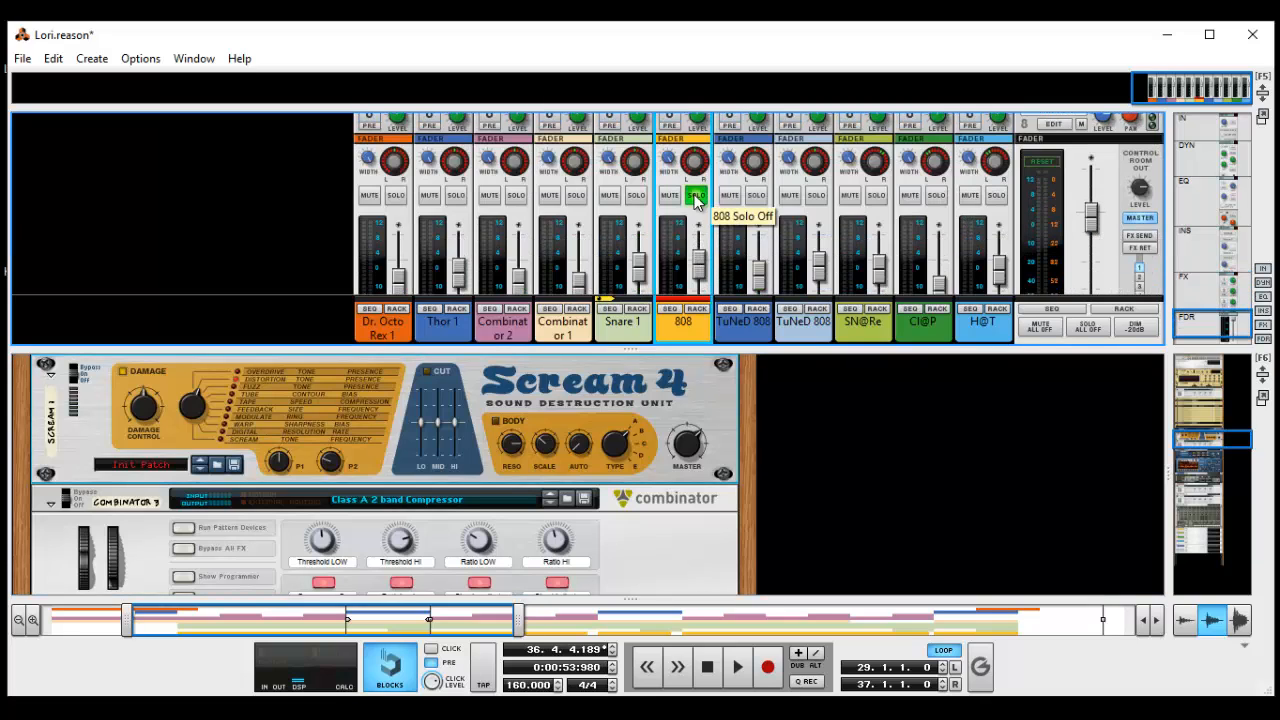
pyautogui.click(697, 196)
pyautogui.scroll(5, 697, 205)
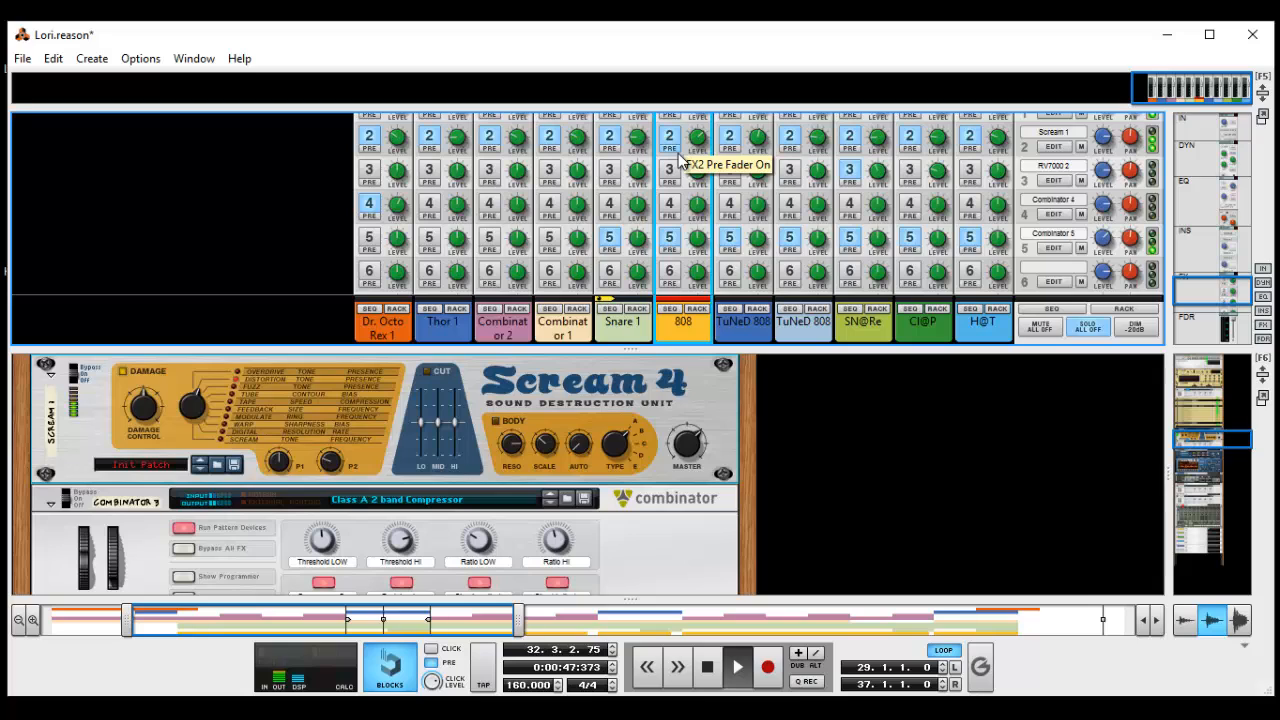
pyautogui.press('space')
# Turn off the 808's solo and play the mix with the 808's FX2 send in view
pyautogui.scroll(-5, 574, 210)
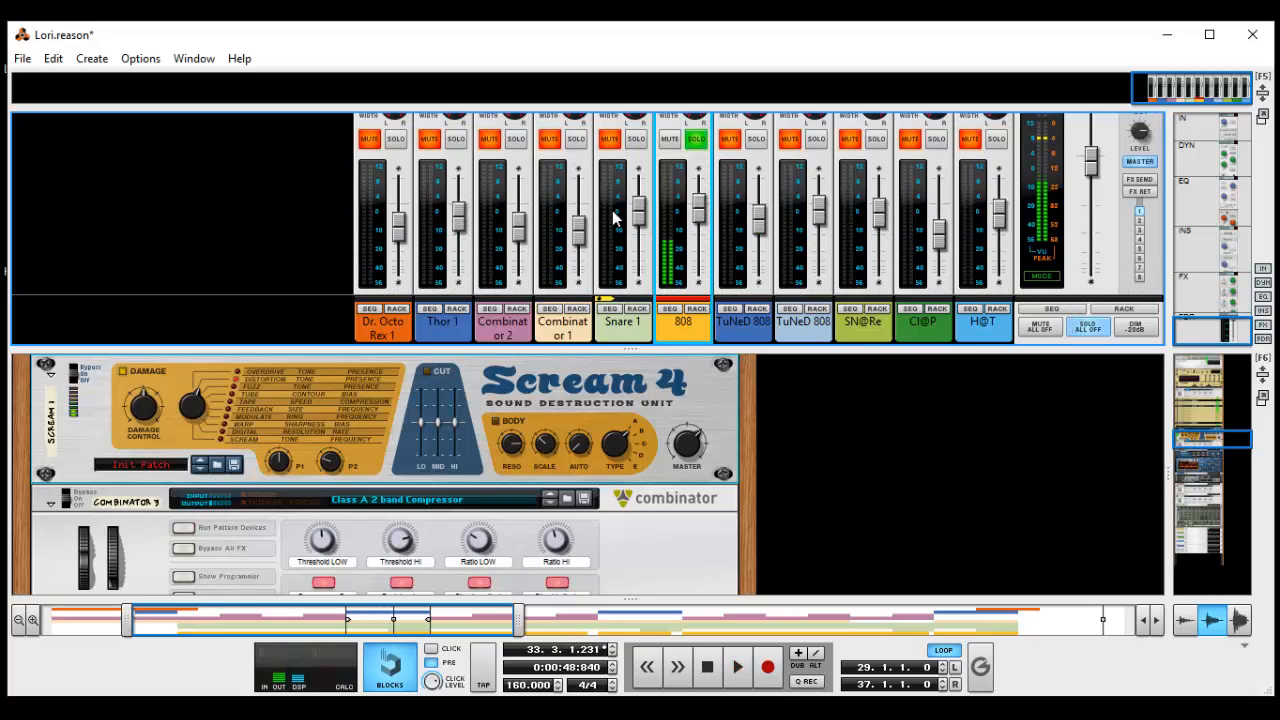
pyautogui.click(693, 143)
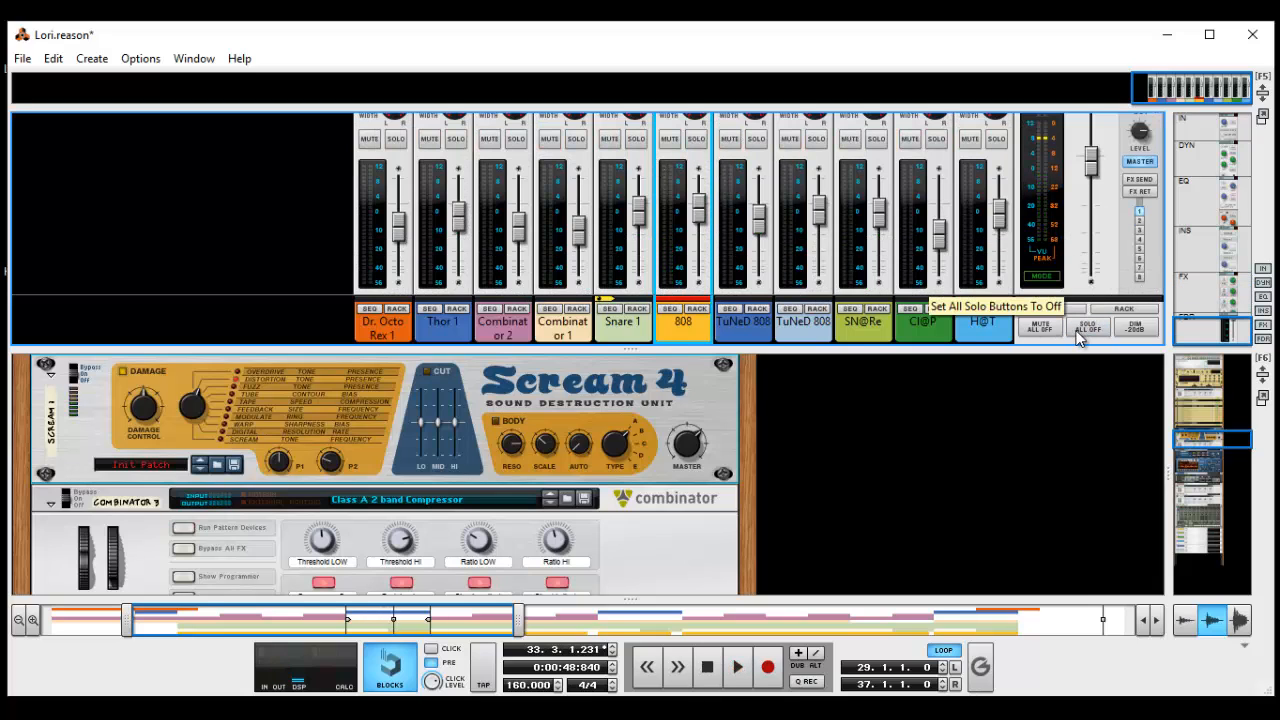
pyautogui.press('space')
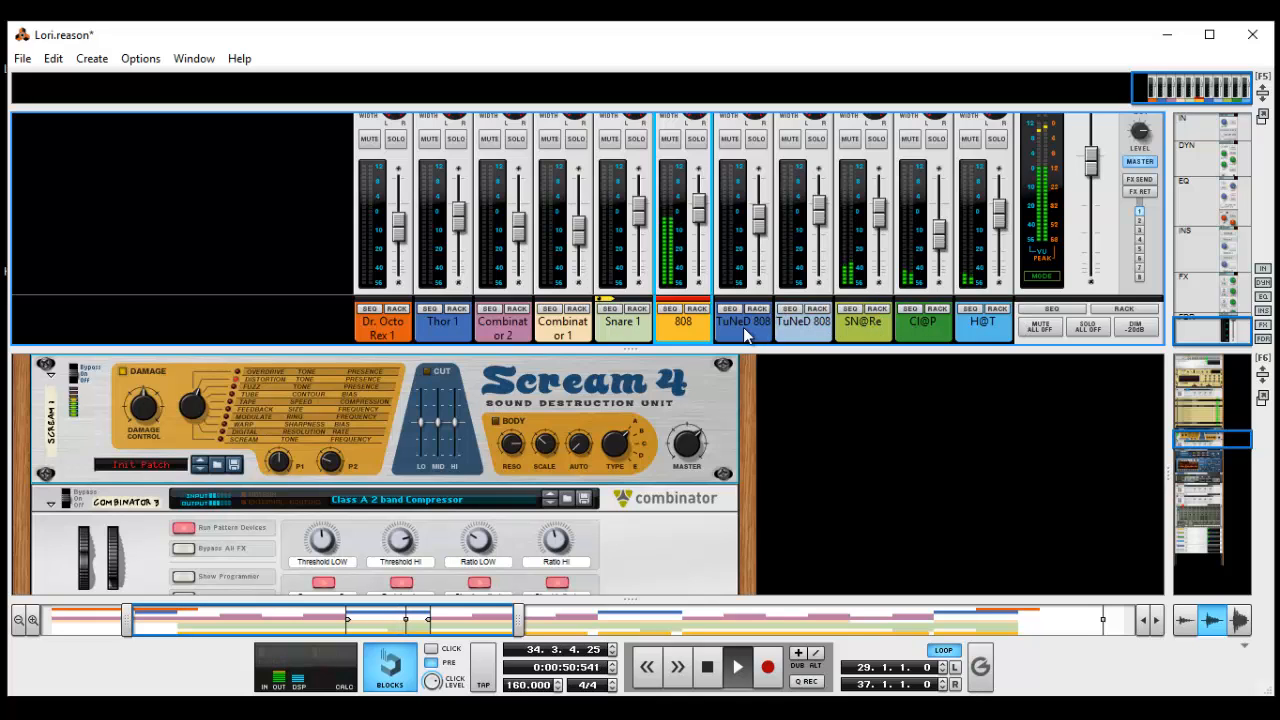
pyautogui.scroll(5, 743, 335)
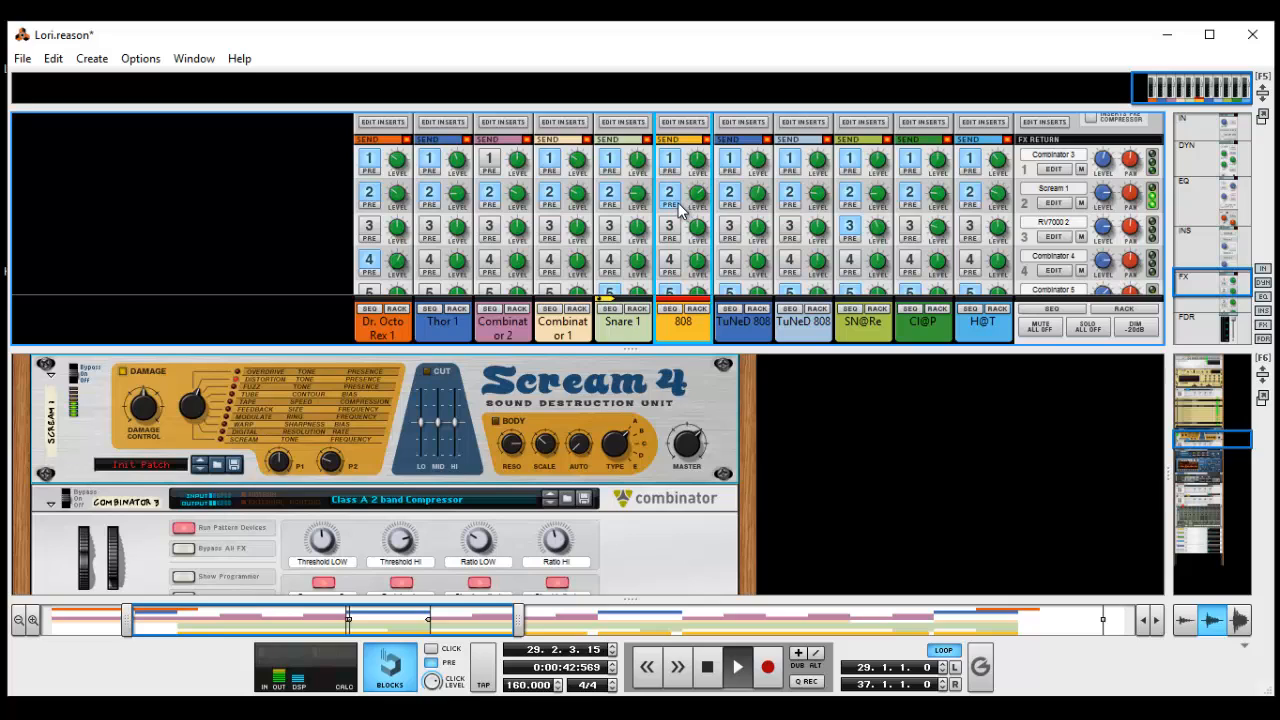
# Show the 808's track in the sequencer, check the mute and solo states of the tracks, and stop playback
pyautogui.click(671, 311)
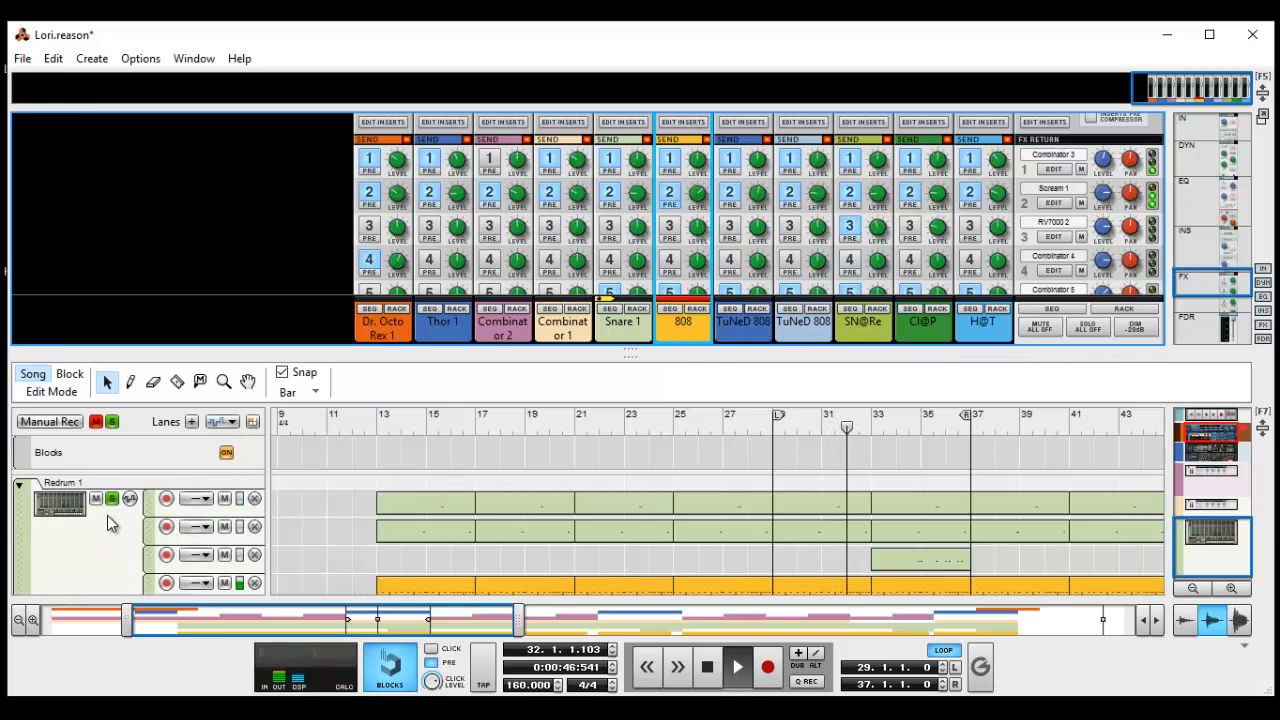
pyautogui.scroll(3, 120, 497)
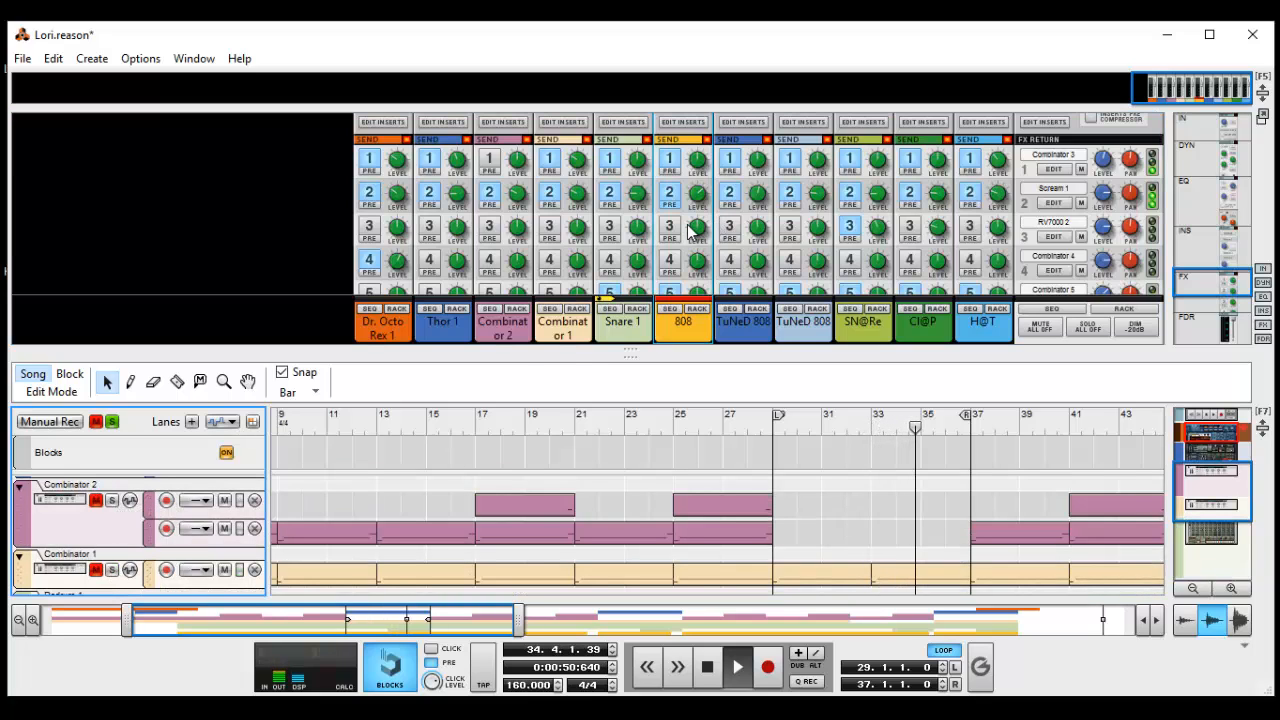
pyautogui.press('space')
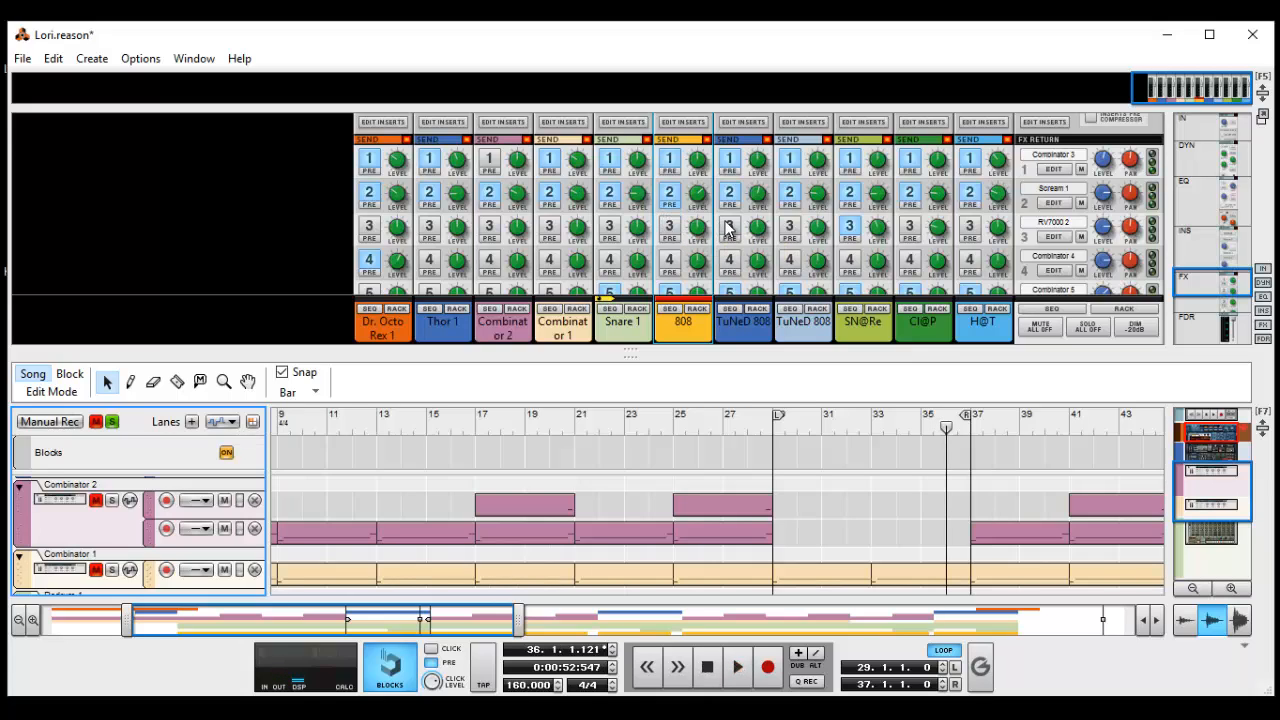
# Reopen the FX2 Scream 4 unit and set its damage type to Overdrive
pyautogui.click(1049, 205)
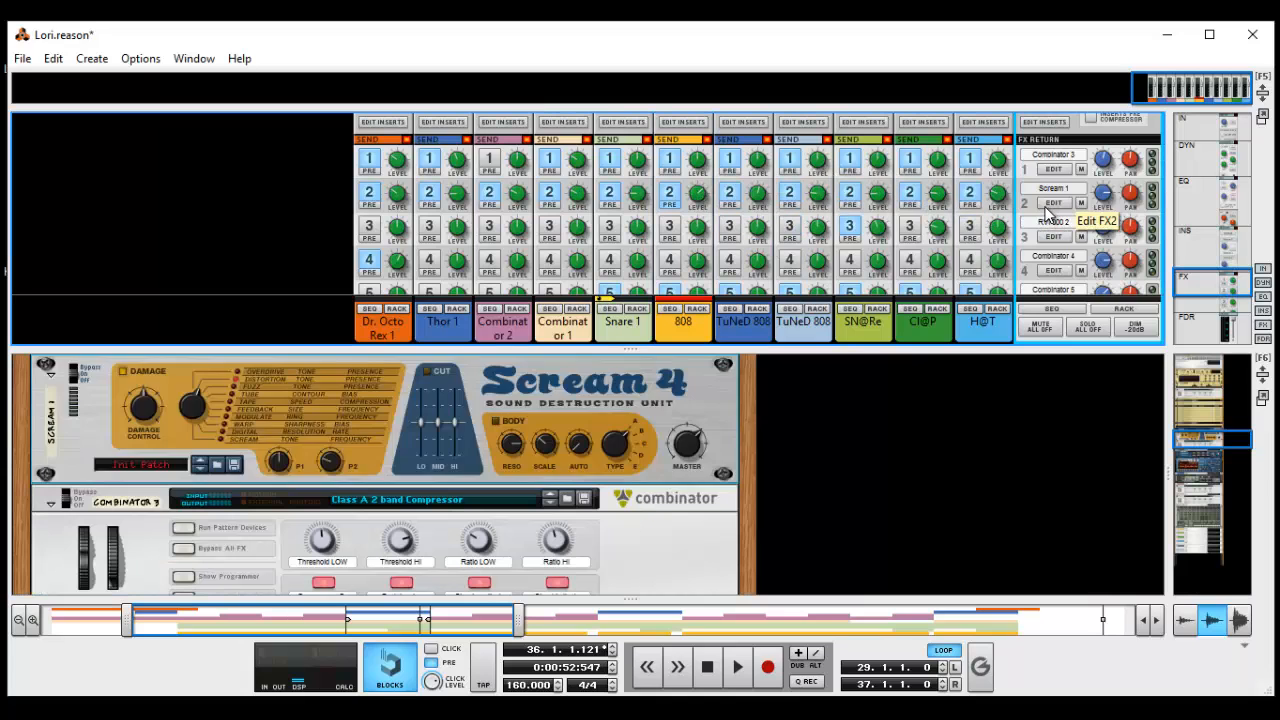
pyautogui.click(202, 412)
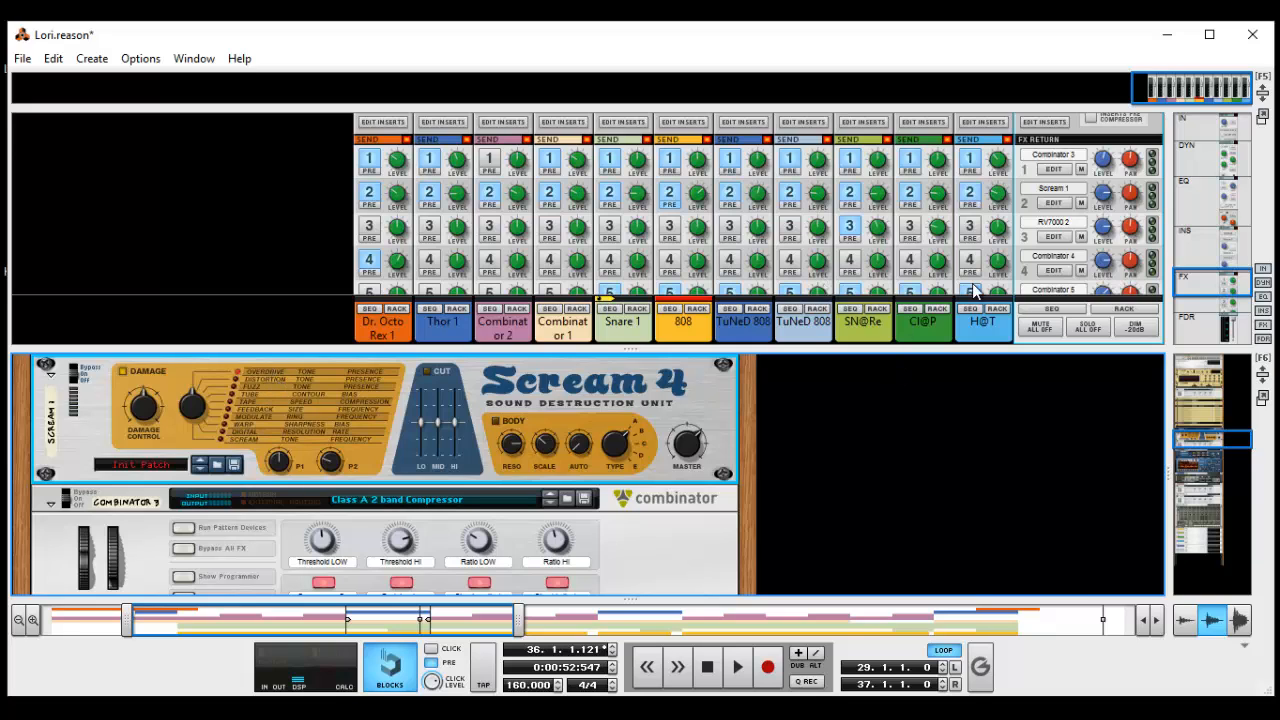
pyautogui.scroll(-3, 755, 250)
pyautogui.scroll(-2, 755, 252)
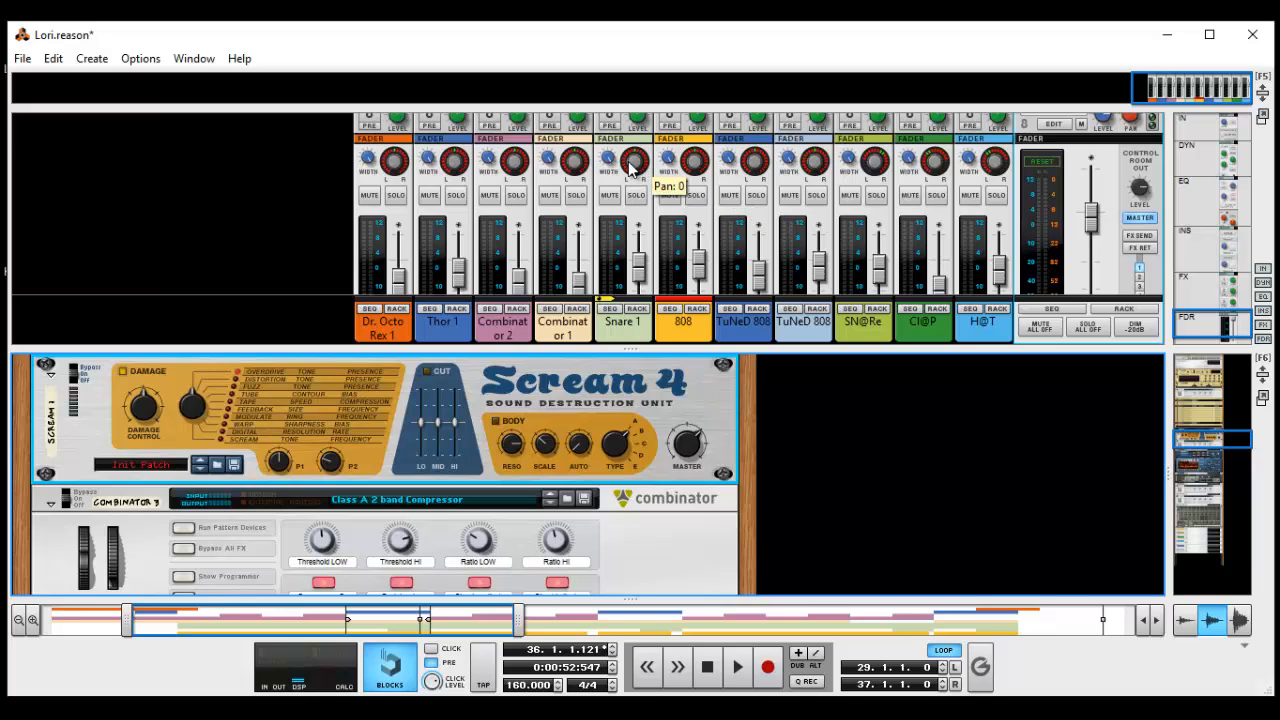
pyautogui.scroll(4, 597, 163)
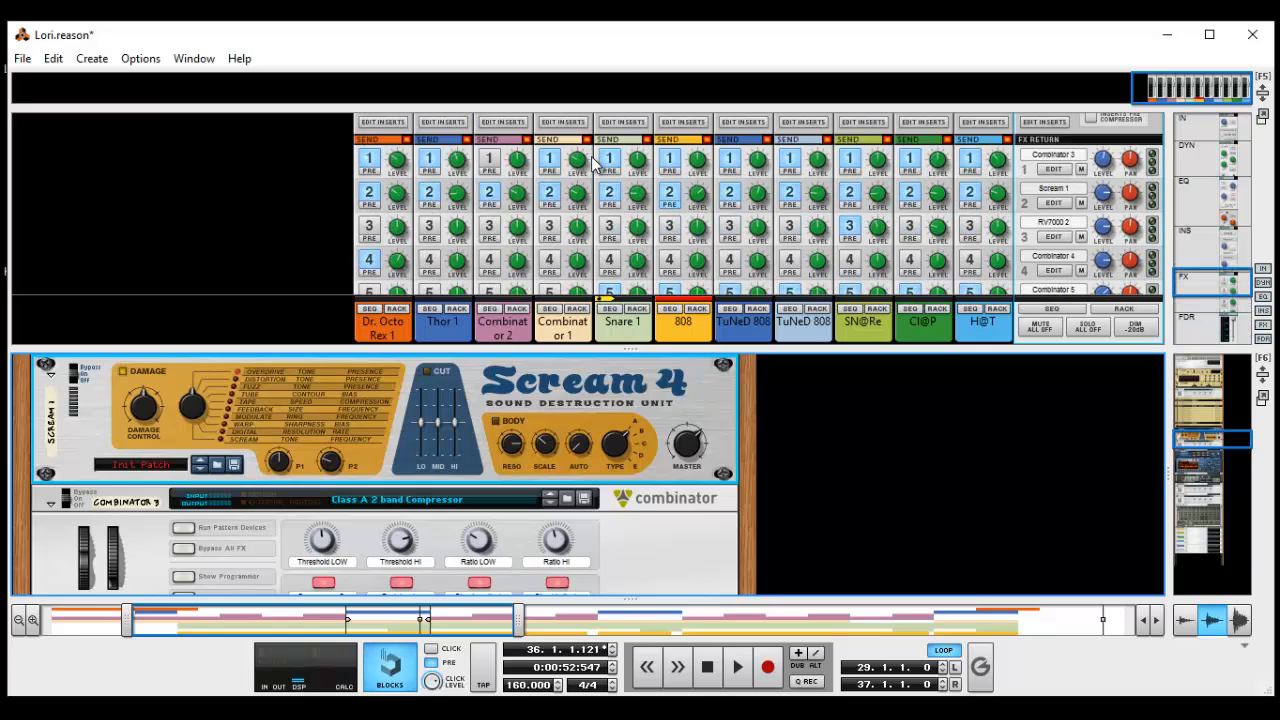